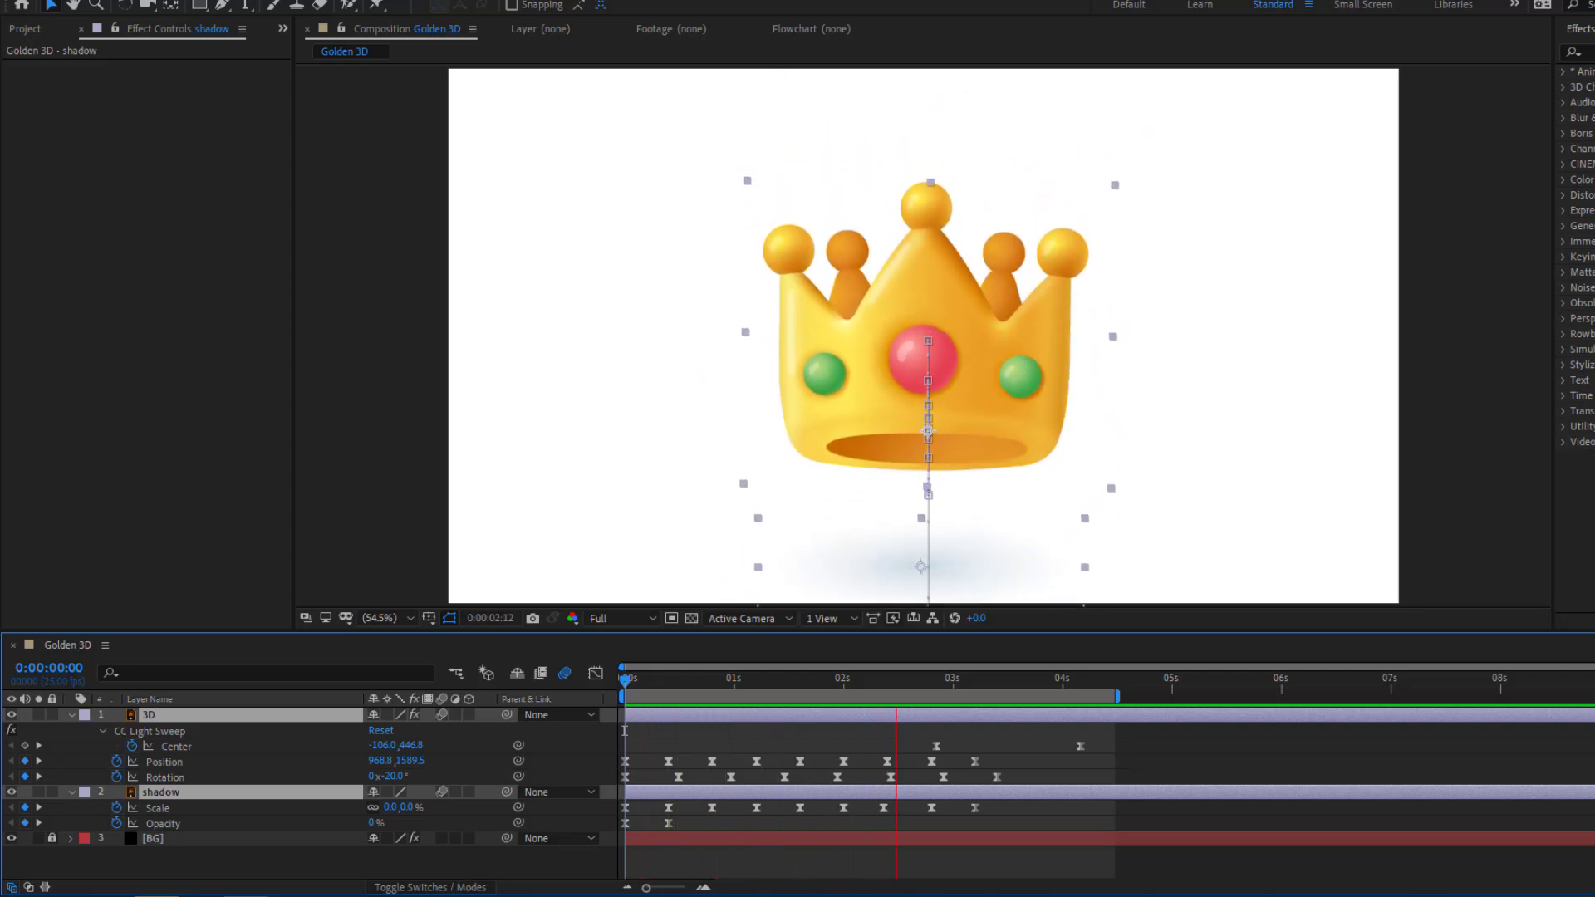
Maximize the composition viewer with the ` key, then restore the normal layout with the timeline.
{"action": "key", "text": "grave"}
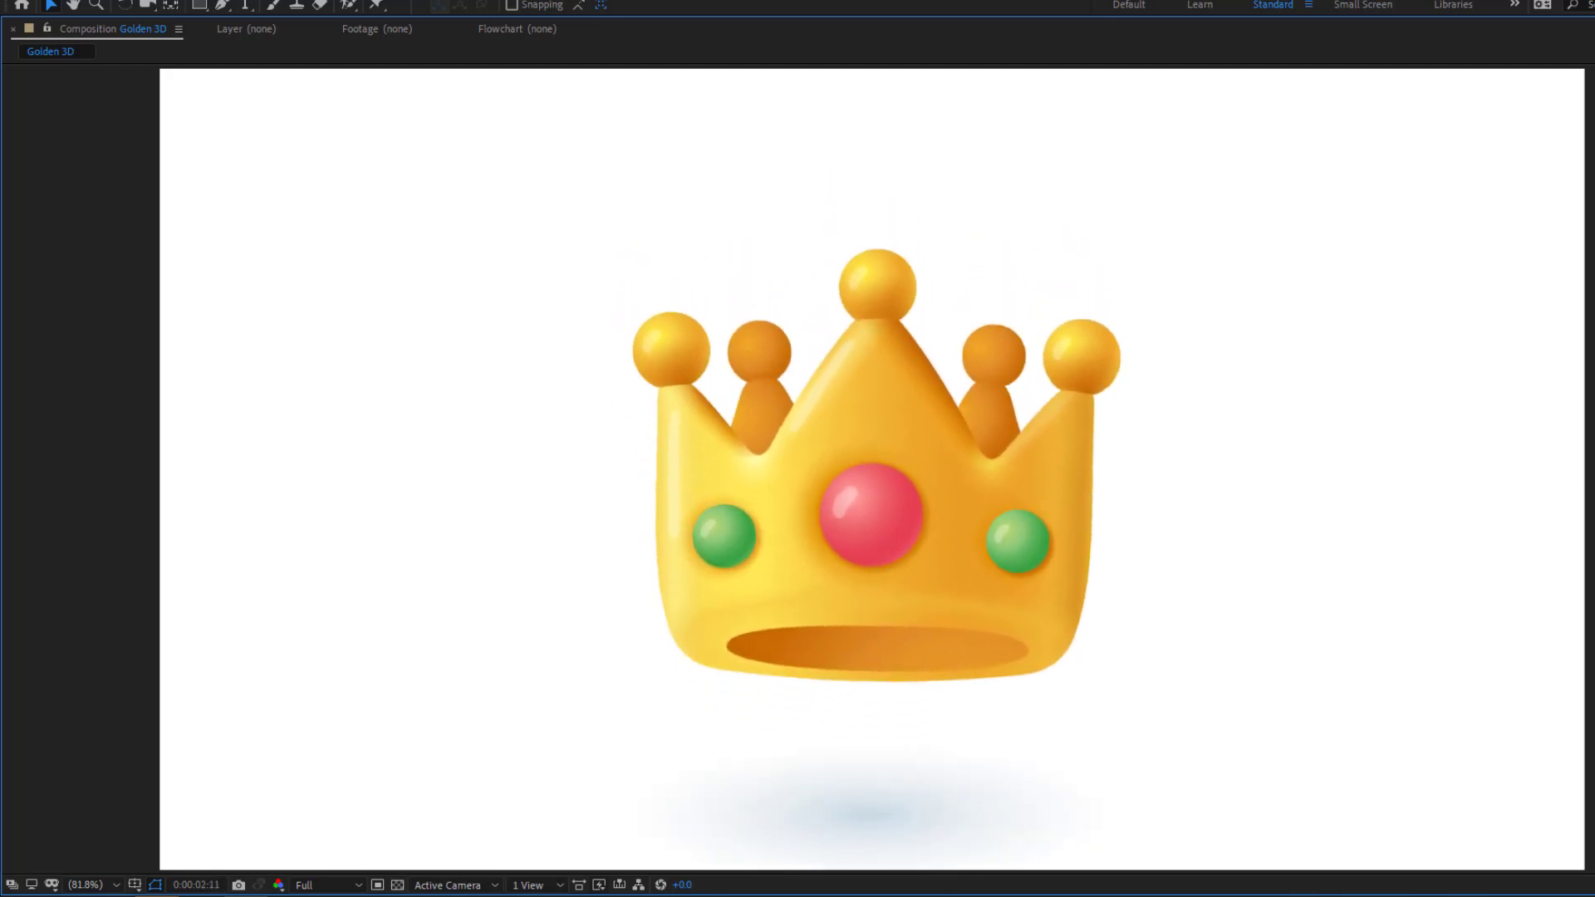
{"action": "key", "text": "grave"}
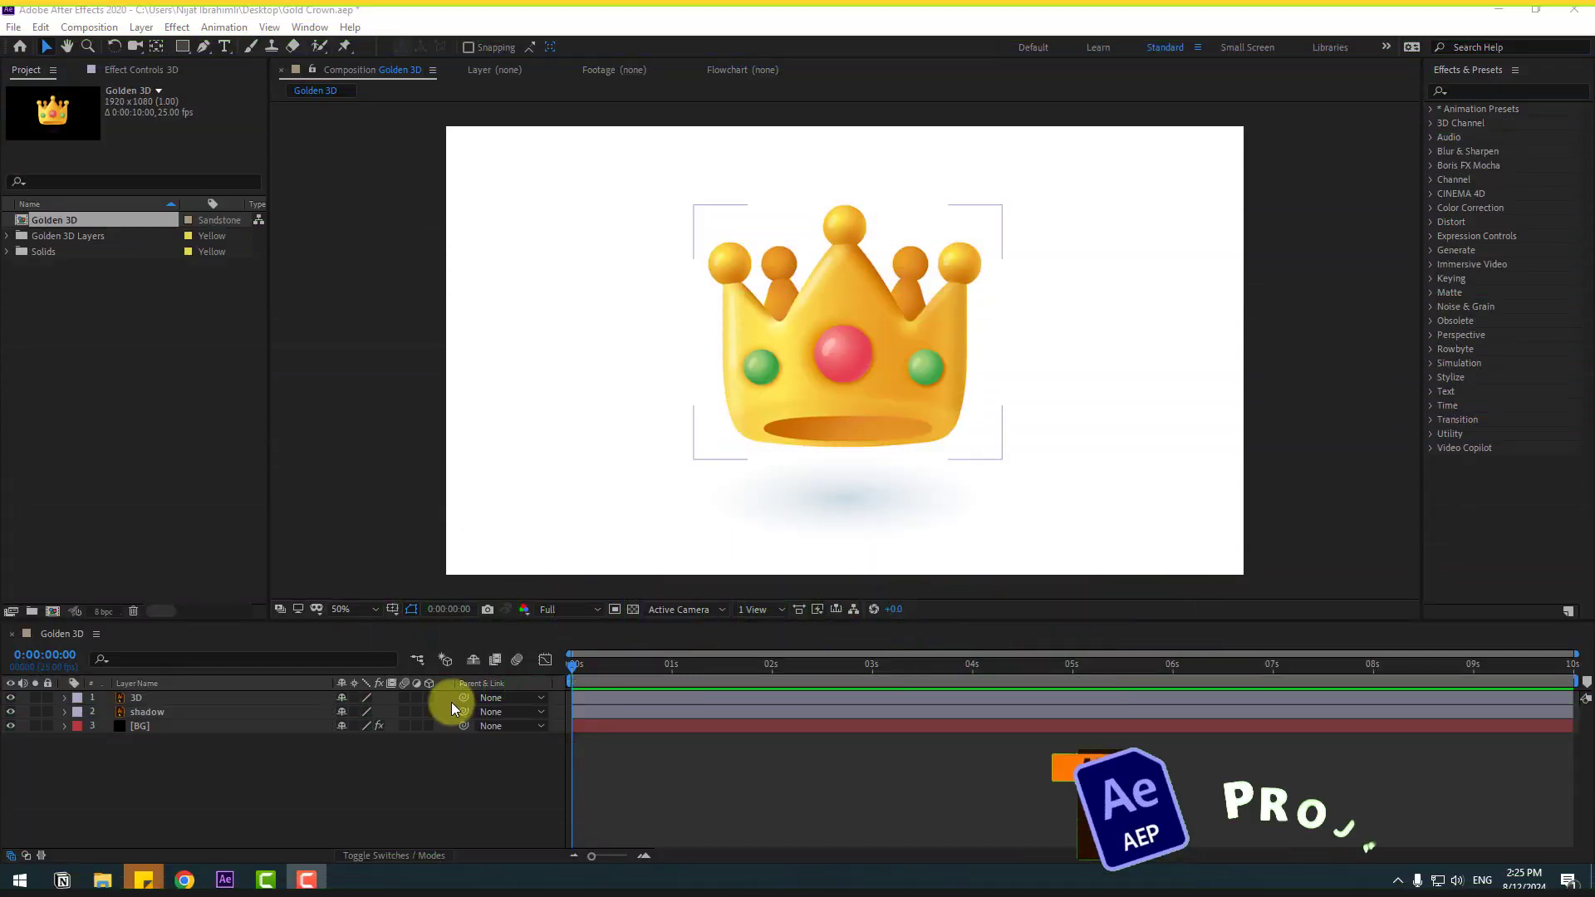
Lock the BG layer and move the 3D crown's anchor point down to its base with Pan Behind.
{"action": "left_click", "coordinate": [138, 725]}
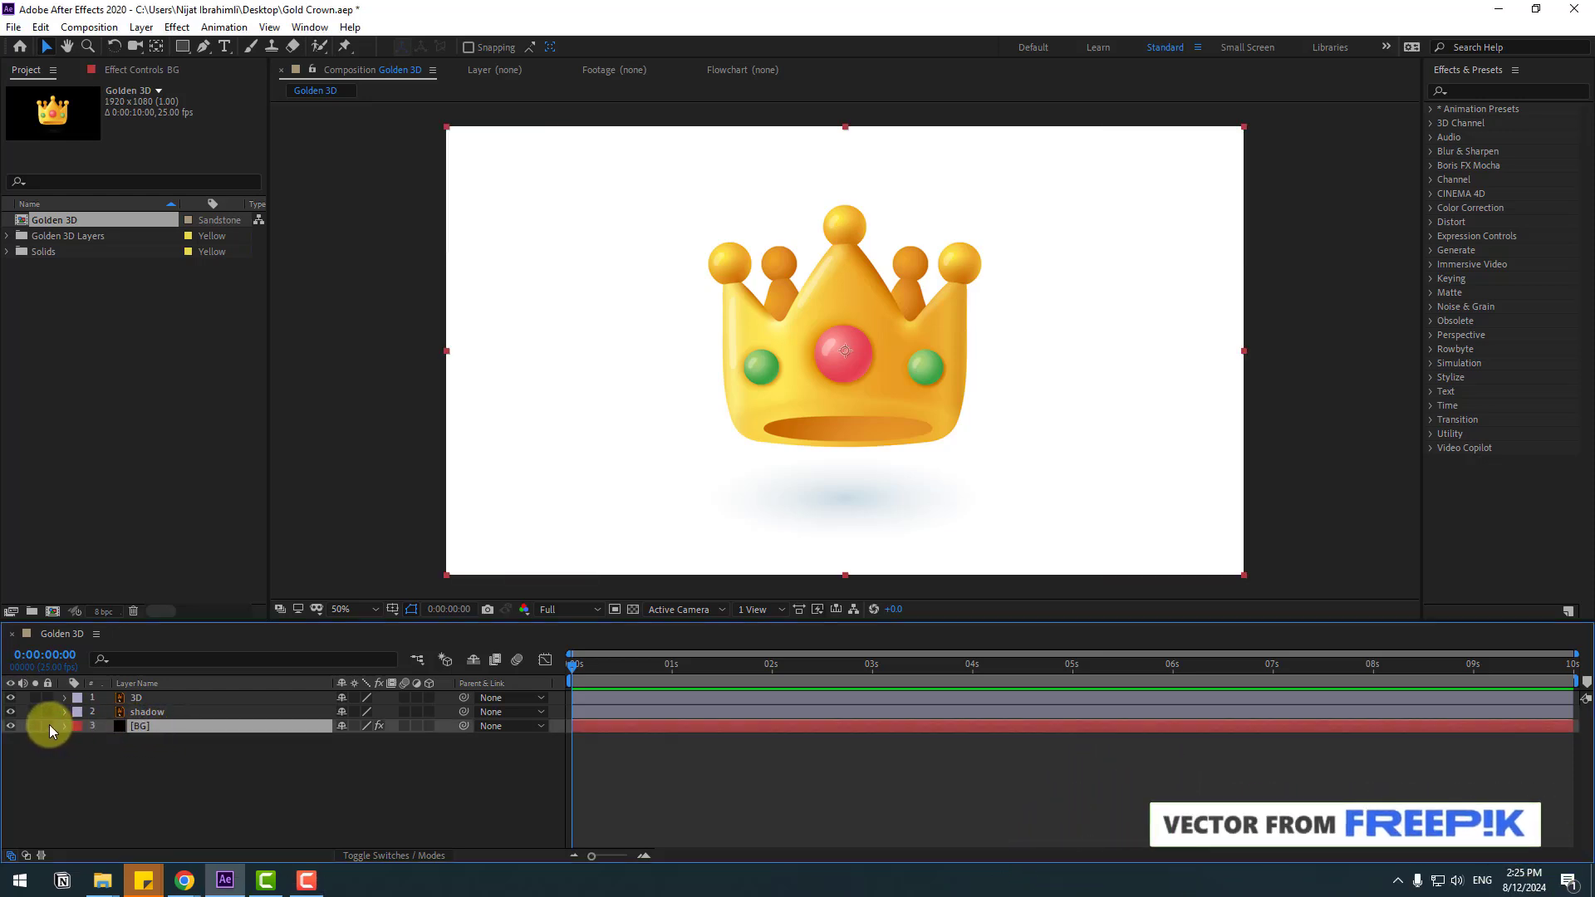
{"action": "left_click", "coordinate": [48, 725]}
{"action": "left_click", "coordinate": [162, 716]}
{"action": "left_click", "coordinate": [137, 698]}
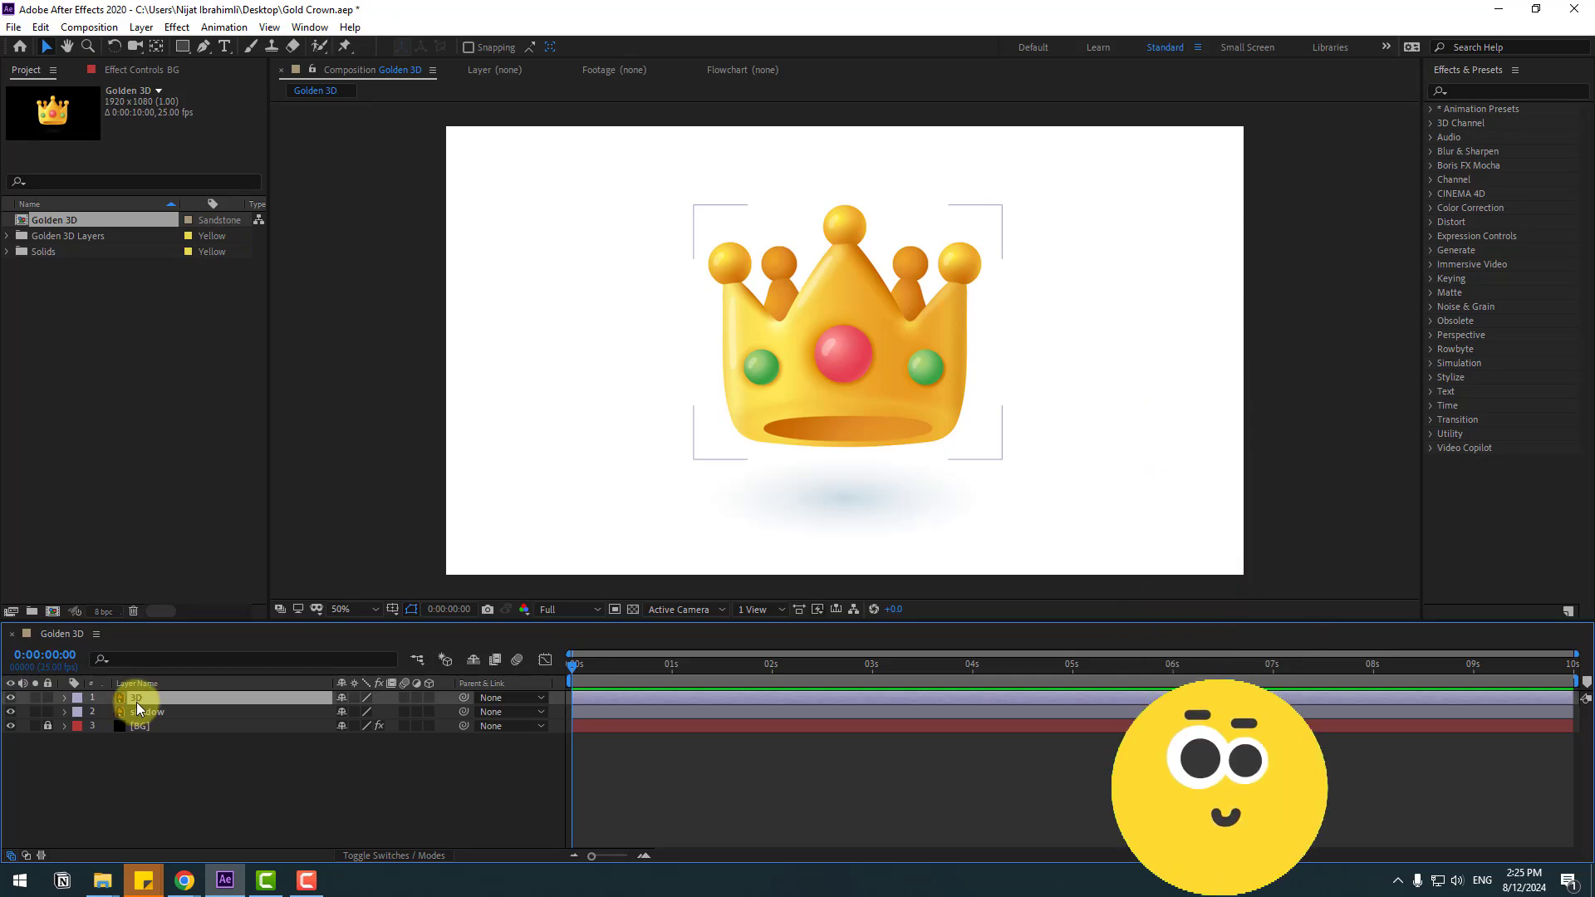
{"action": "left_click", "coordinate": [156, 47]}
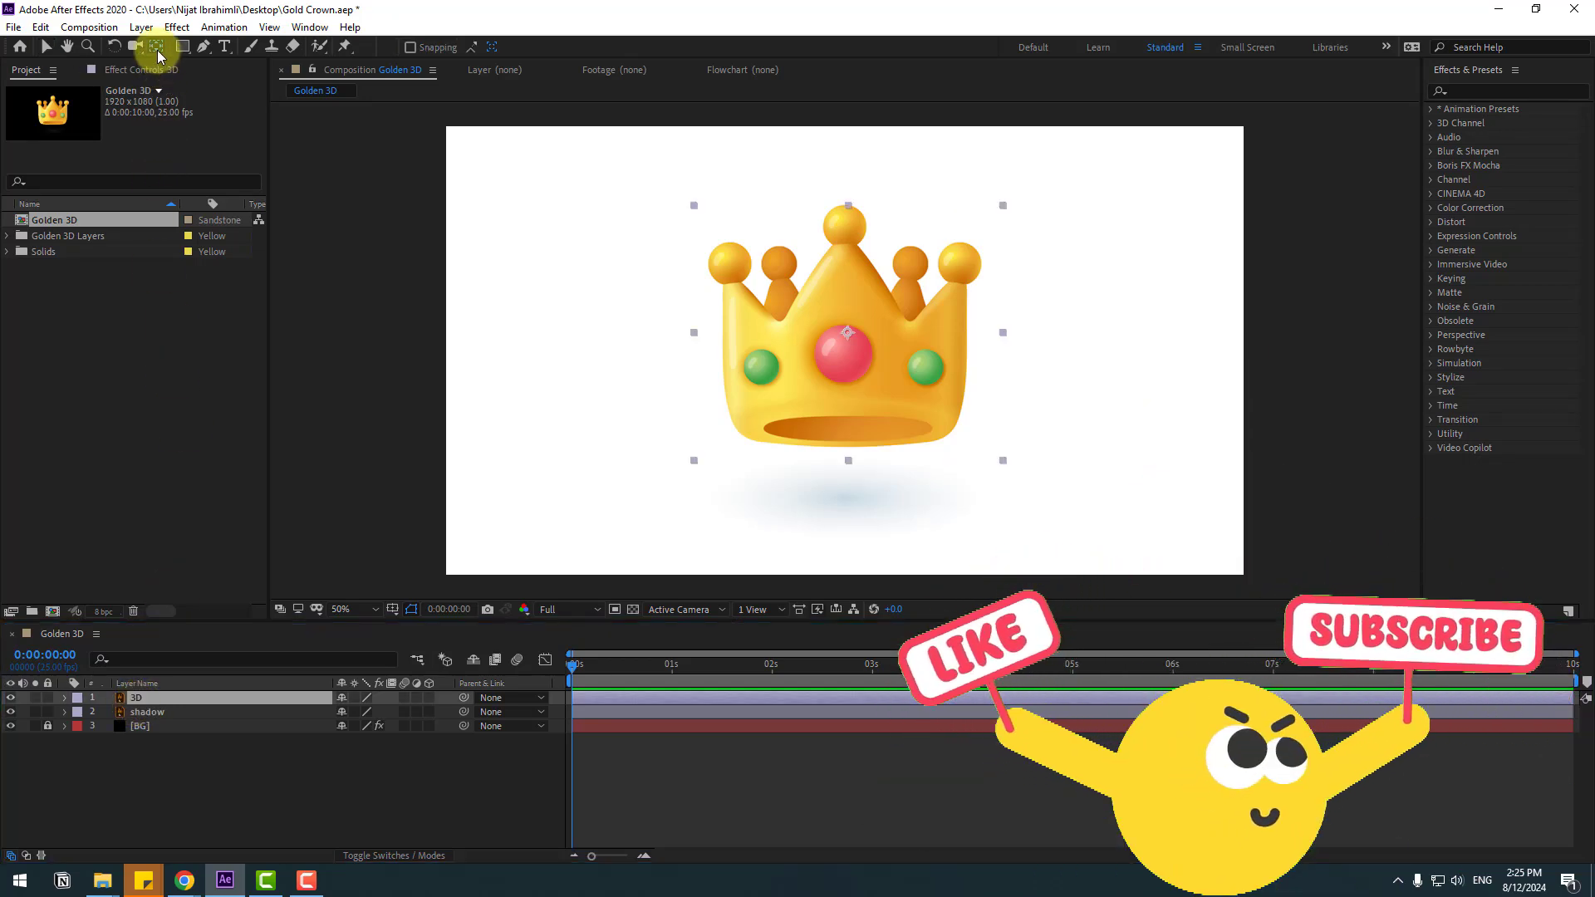
{"action": "left_click_drag", "start_coordinate": [849, 333], "coordinate": [853, 400]}
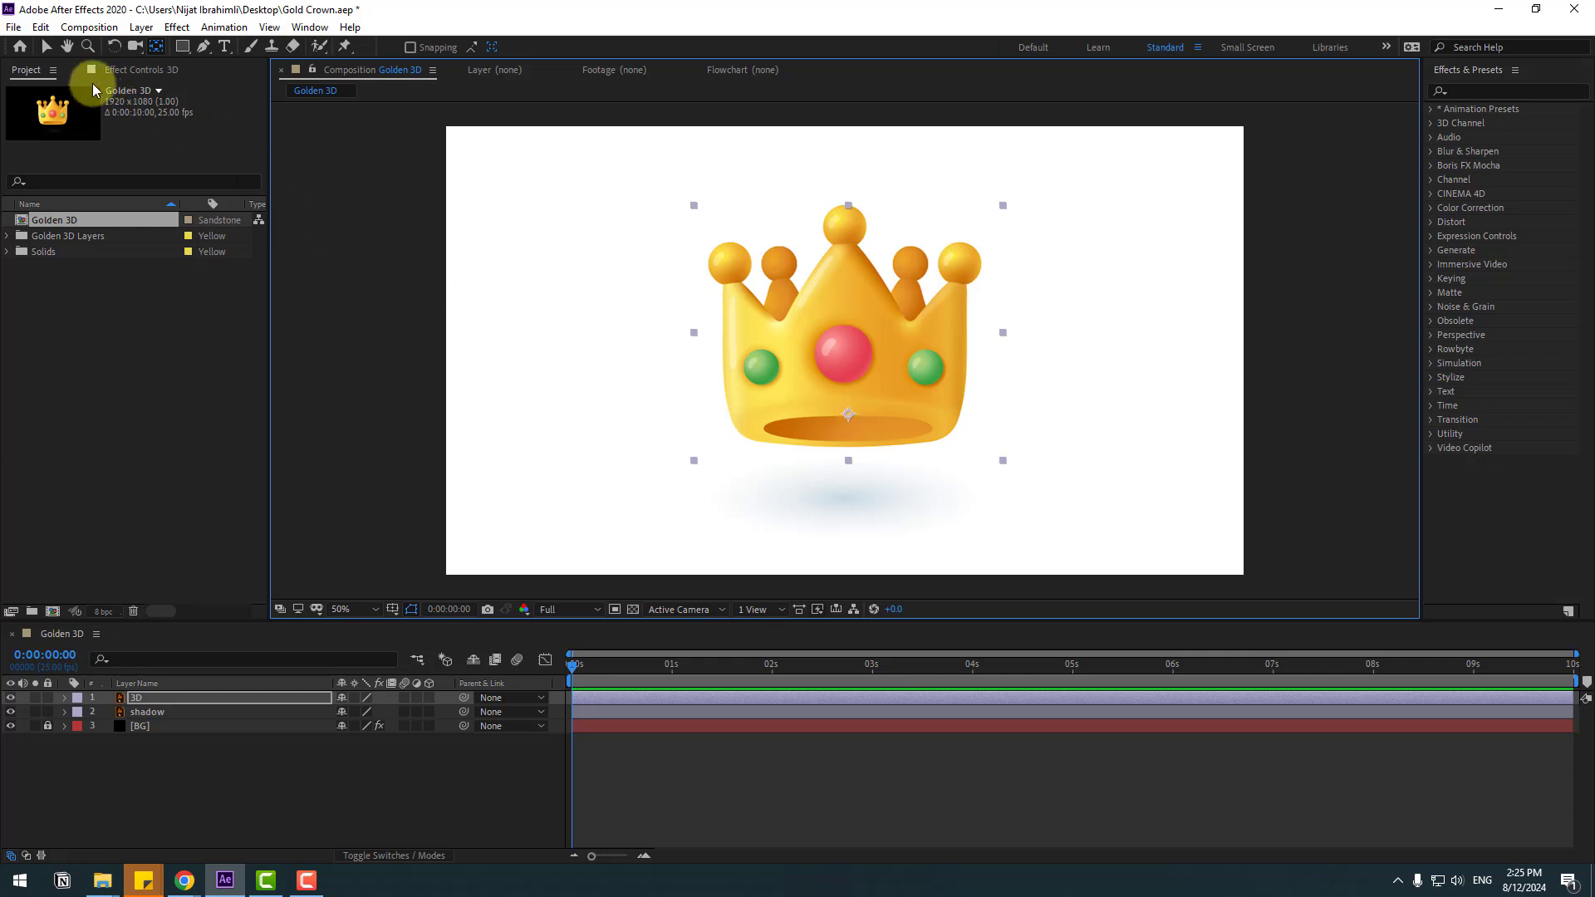
{"action": "left_click", "coordinate": [46, 46]}
Push the 3D crown below the frame to Position Y 1589.5.
{"action": "key", "text": "p"}
{"action": "left_click", "coordinate": [138, 696]}
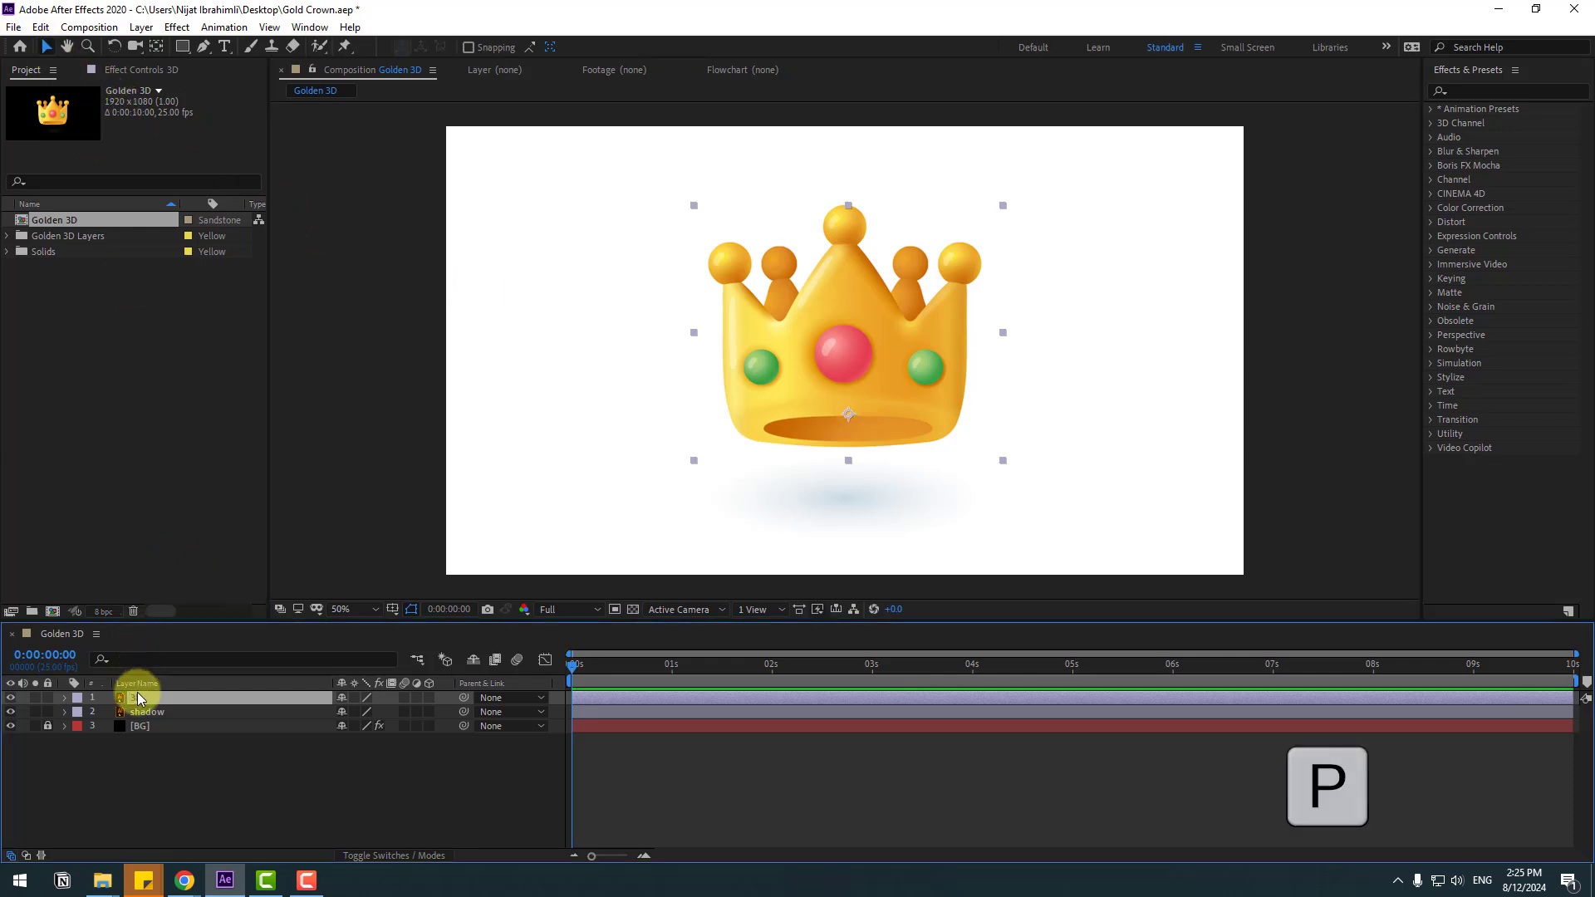
{"action": "key", "text": "p"}
{"action": "left_click_drag", "start_coordinate": [368, 719], "coordinate": [1243, 585]}
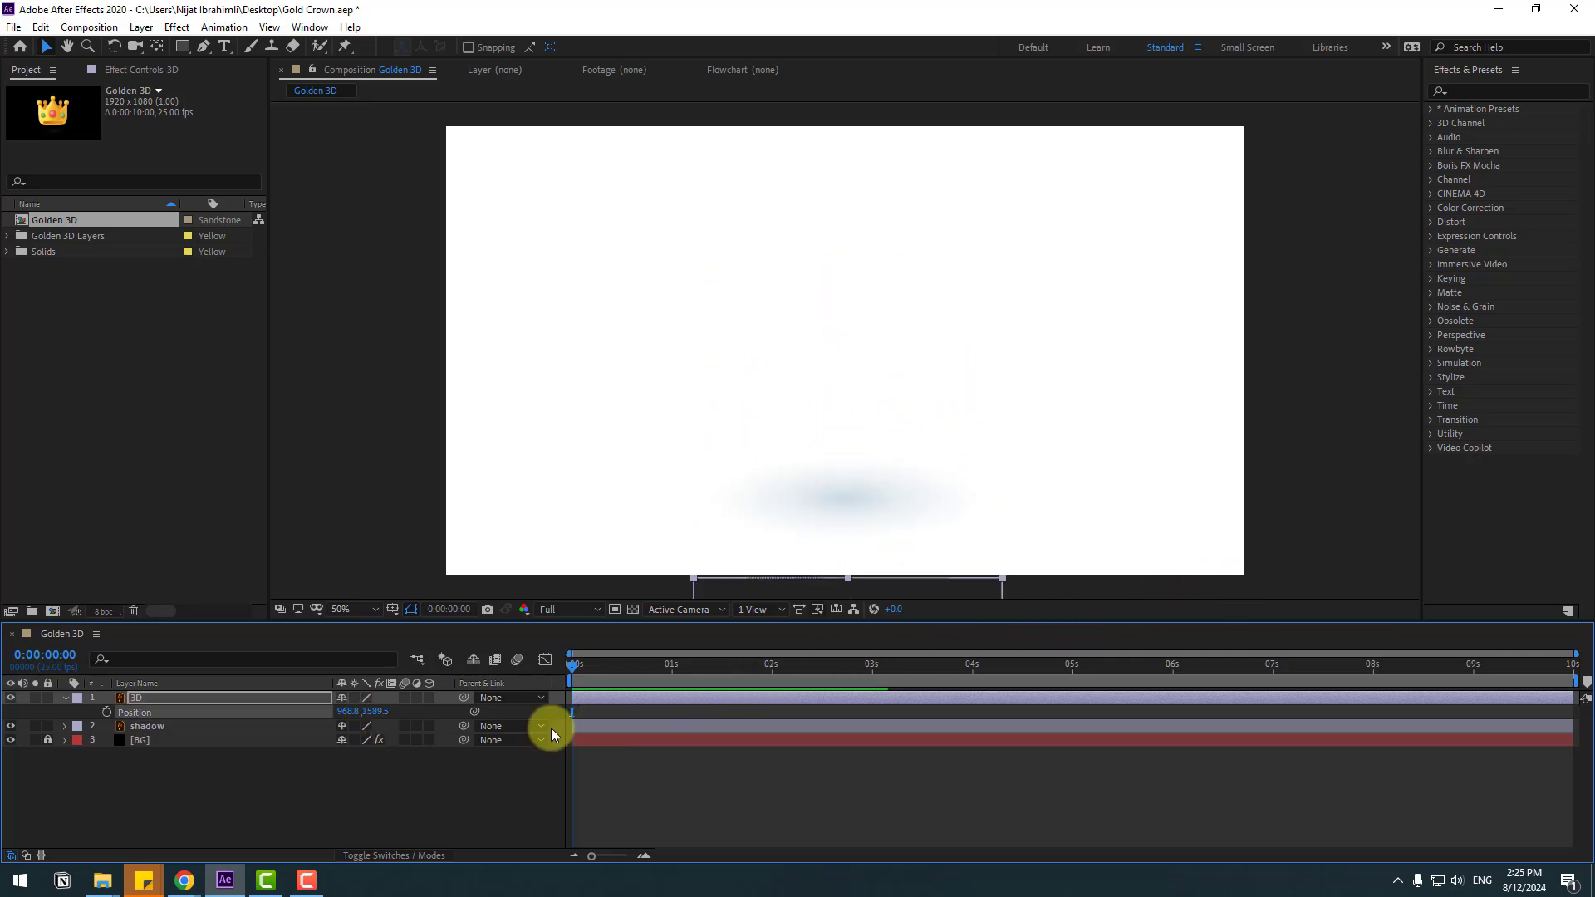
Lock the BG layer and hide the shadow layer.
{"action": "left_click", "coordinate": [148, 728]}
{"action": "left_click", "coordinate": [47, 741]}
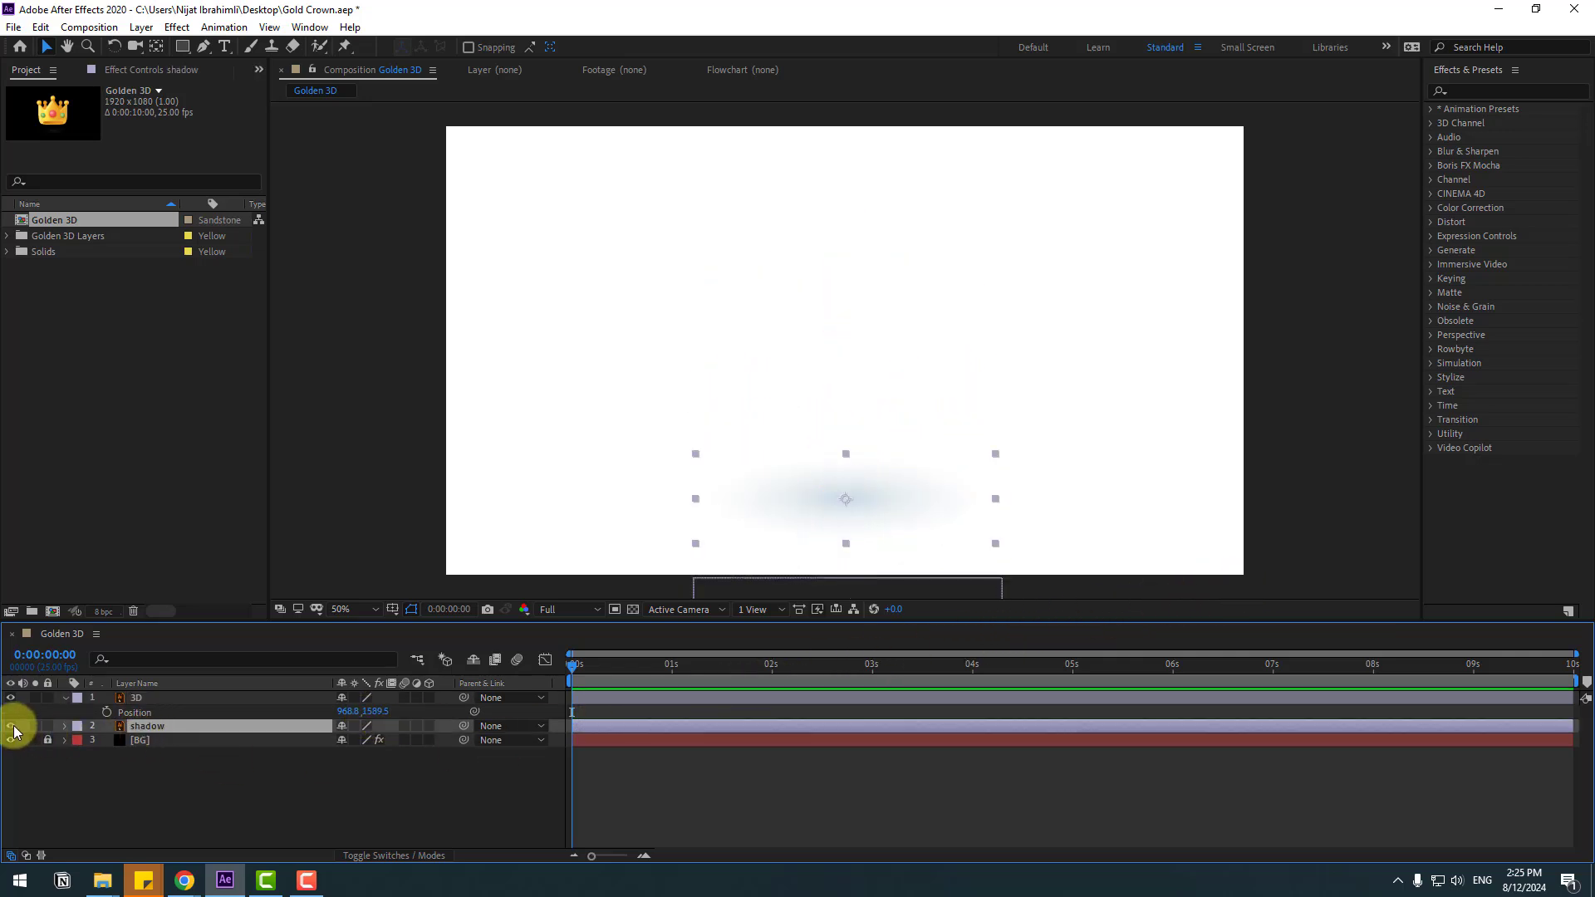
{"action": "left_click", "coordinate": [11, 726]}
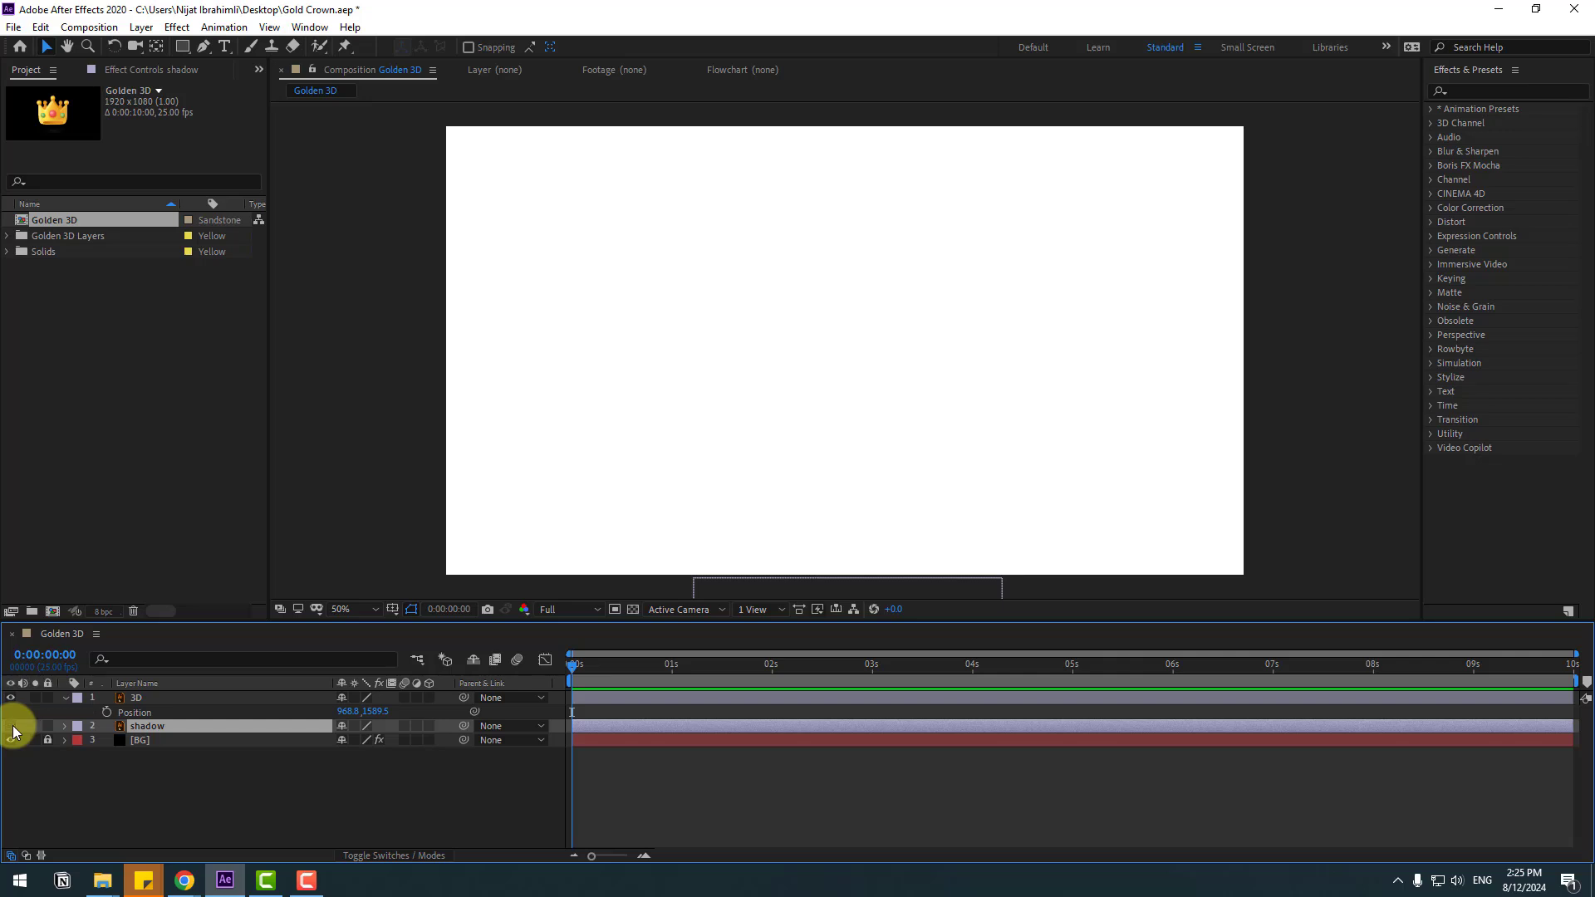
Set a Position keyframe on the crown at 0 seconds and advance to 0:00:00:10.
{"action": "left_click", "coordinate": [137, 699]}
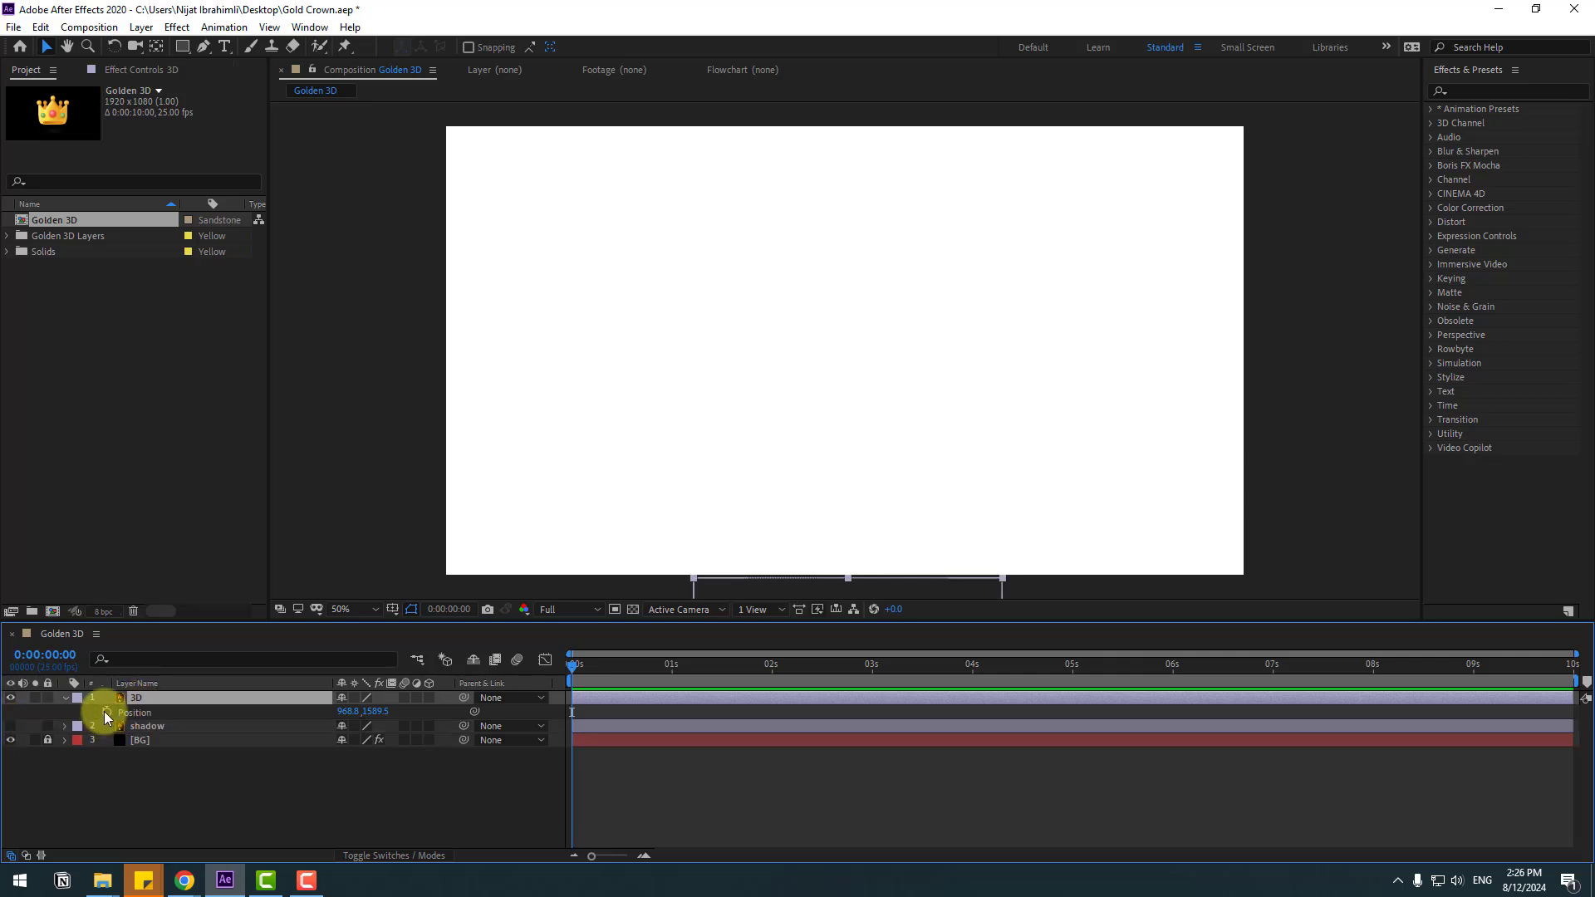
{"action": "left_click", "coordinate": [107, 713]}
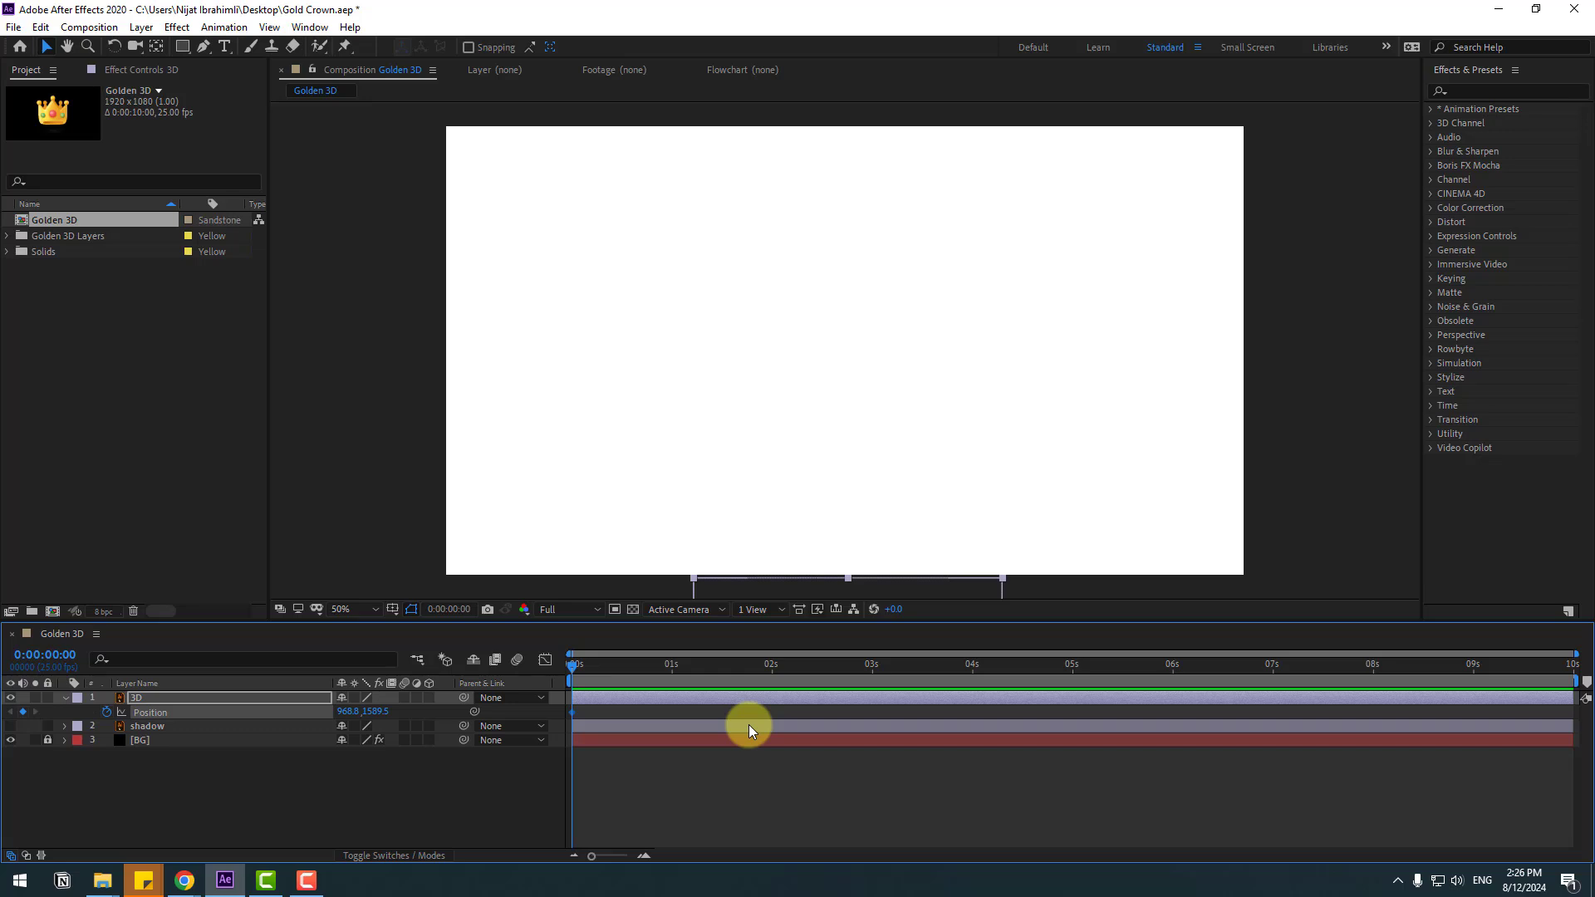
{"action": "key", "text": "shift+Page_Down"}
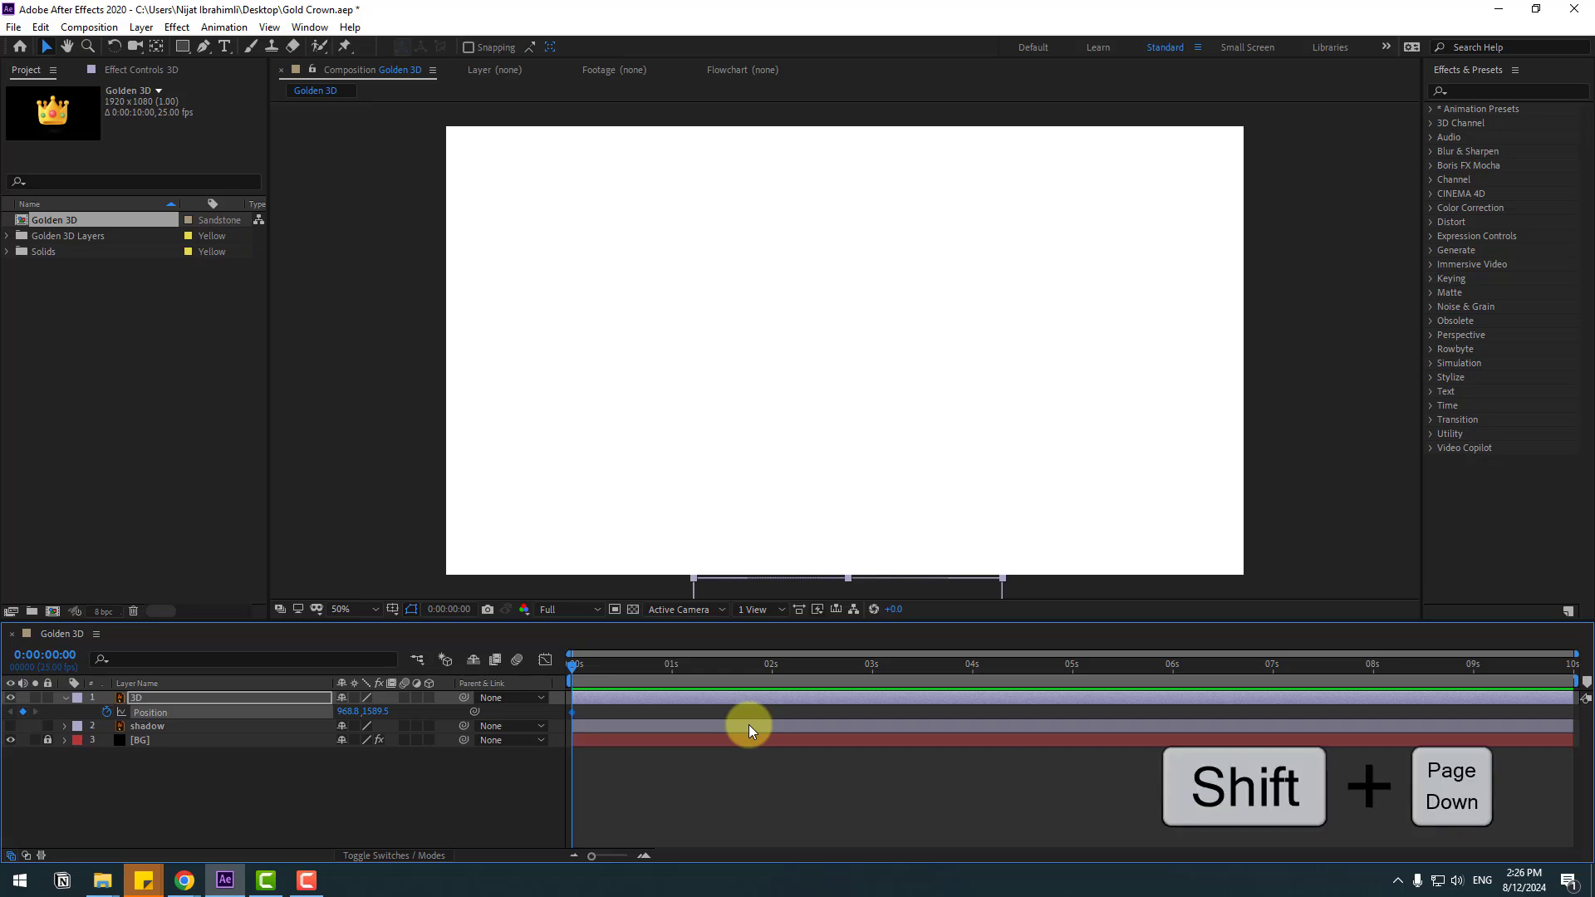
{"action": "key", "text": "shift+Page_Down"}
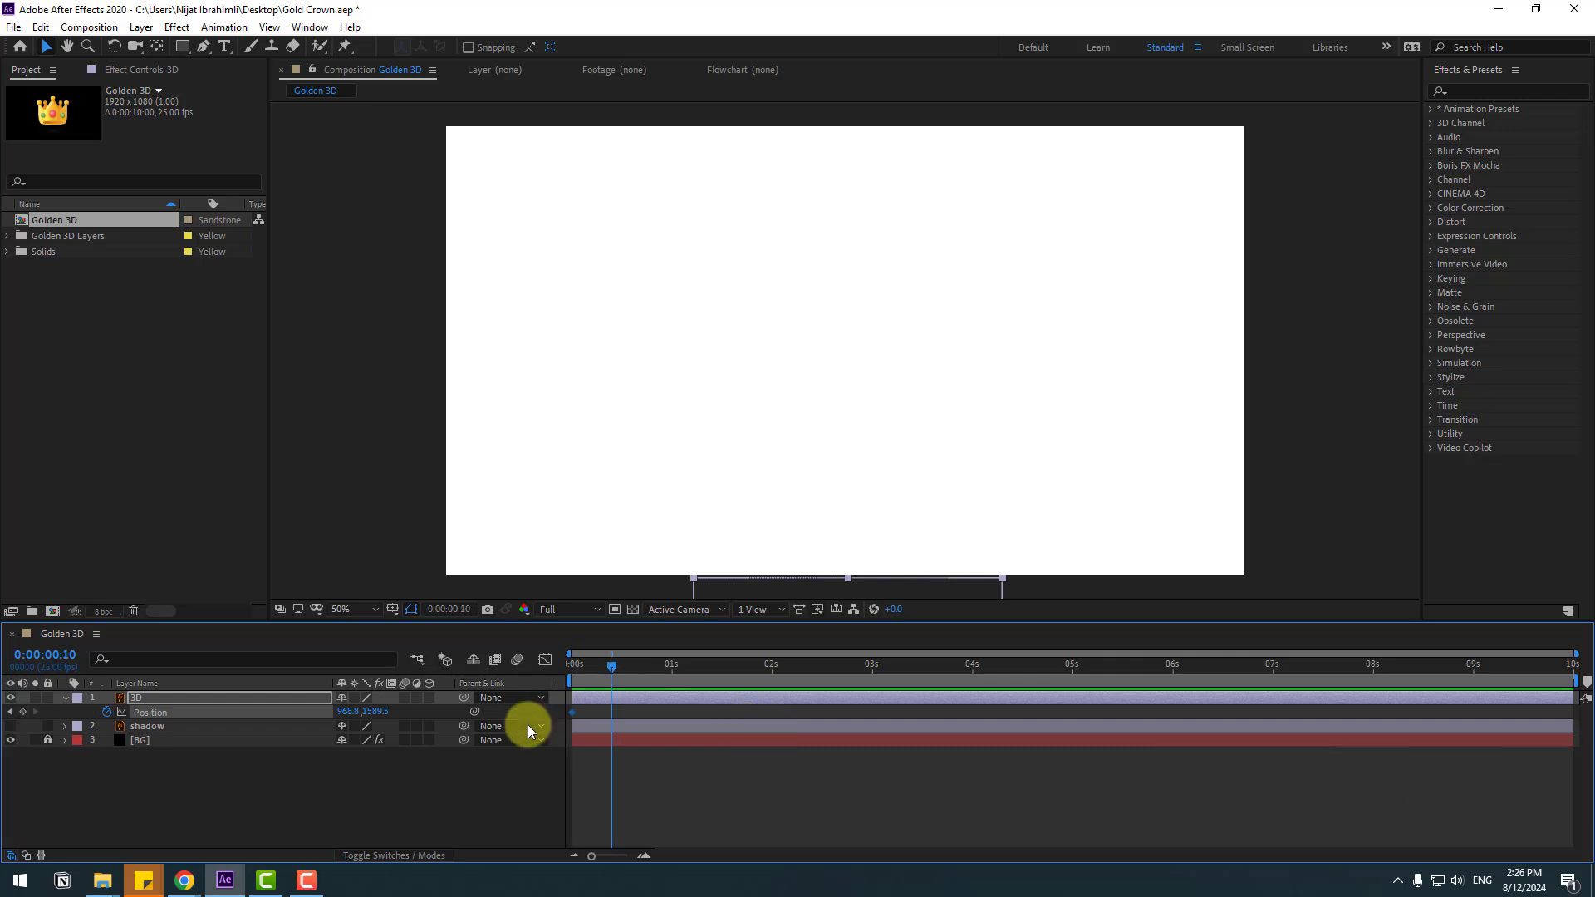
Key the first bounces: rise into view at 0:10, drop at 0:20, lift at 1:05, lower at 1:15.
{"action": "left_click_drag", "start_coordinate": [376, 712], "coordinate": [403, 739]}
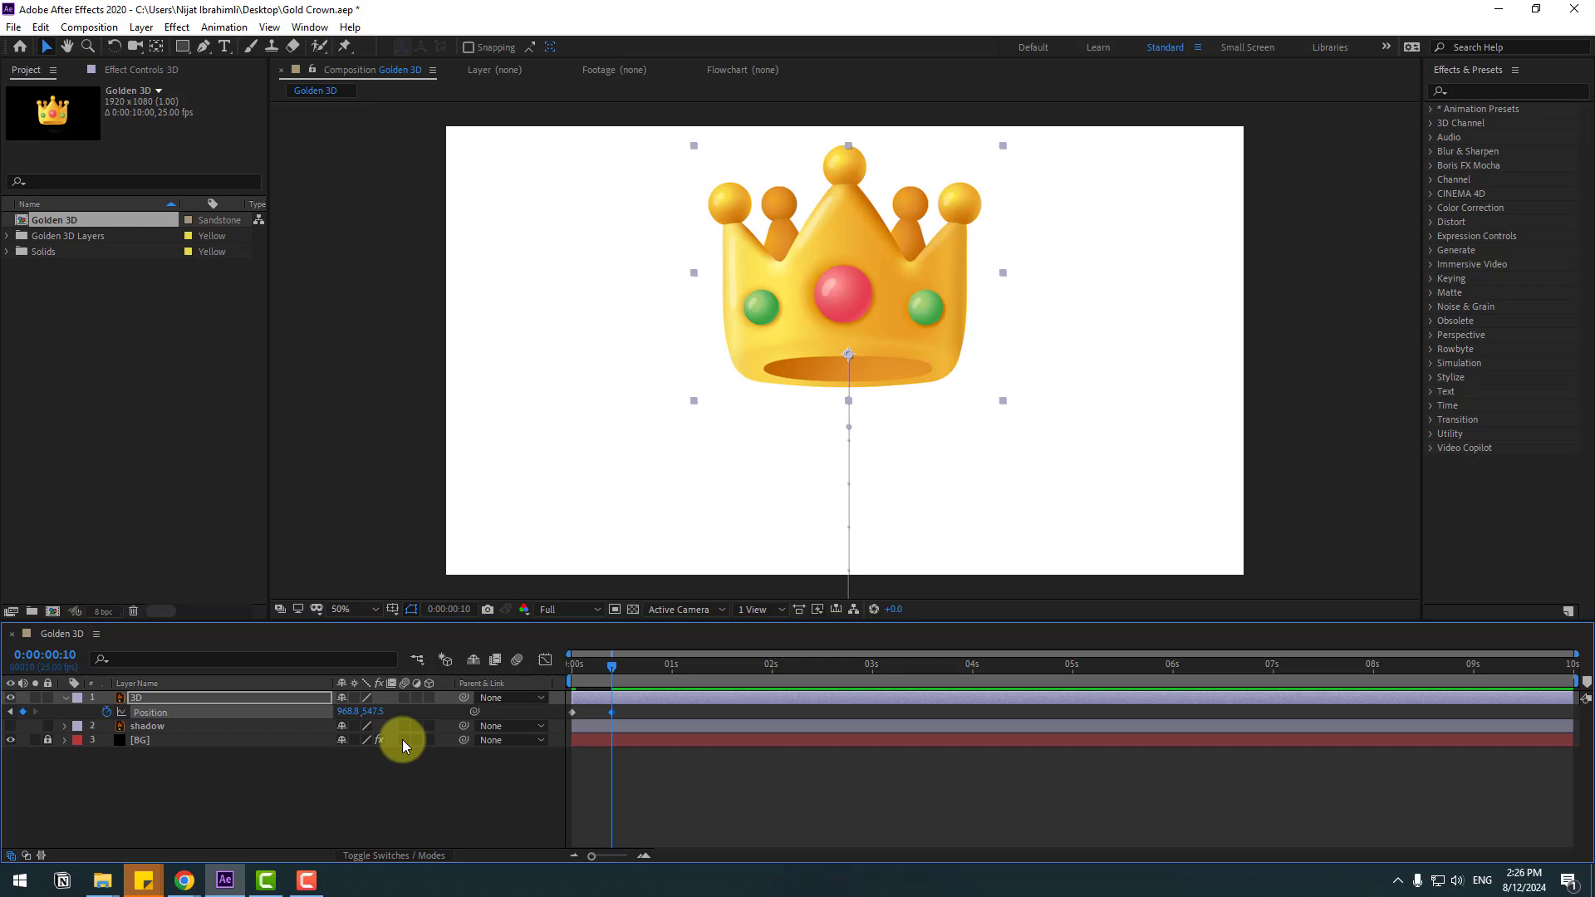
{"action": "key", "text": "shift+Page_Down"}
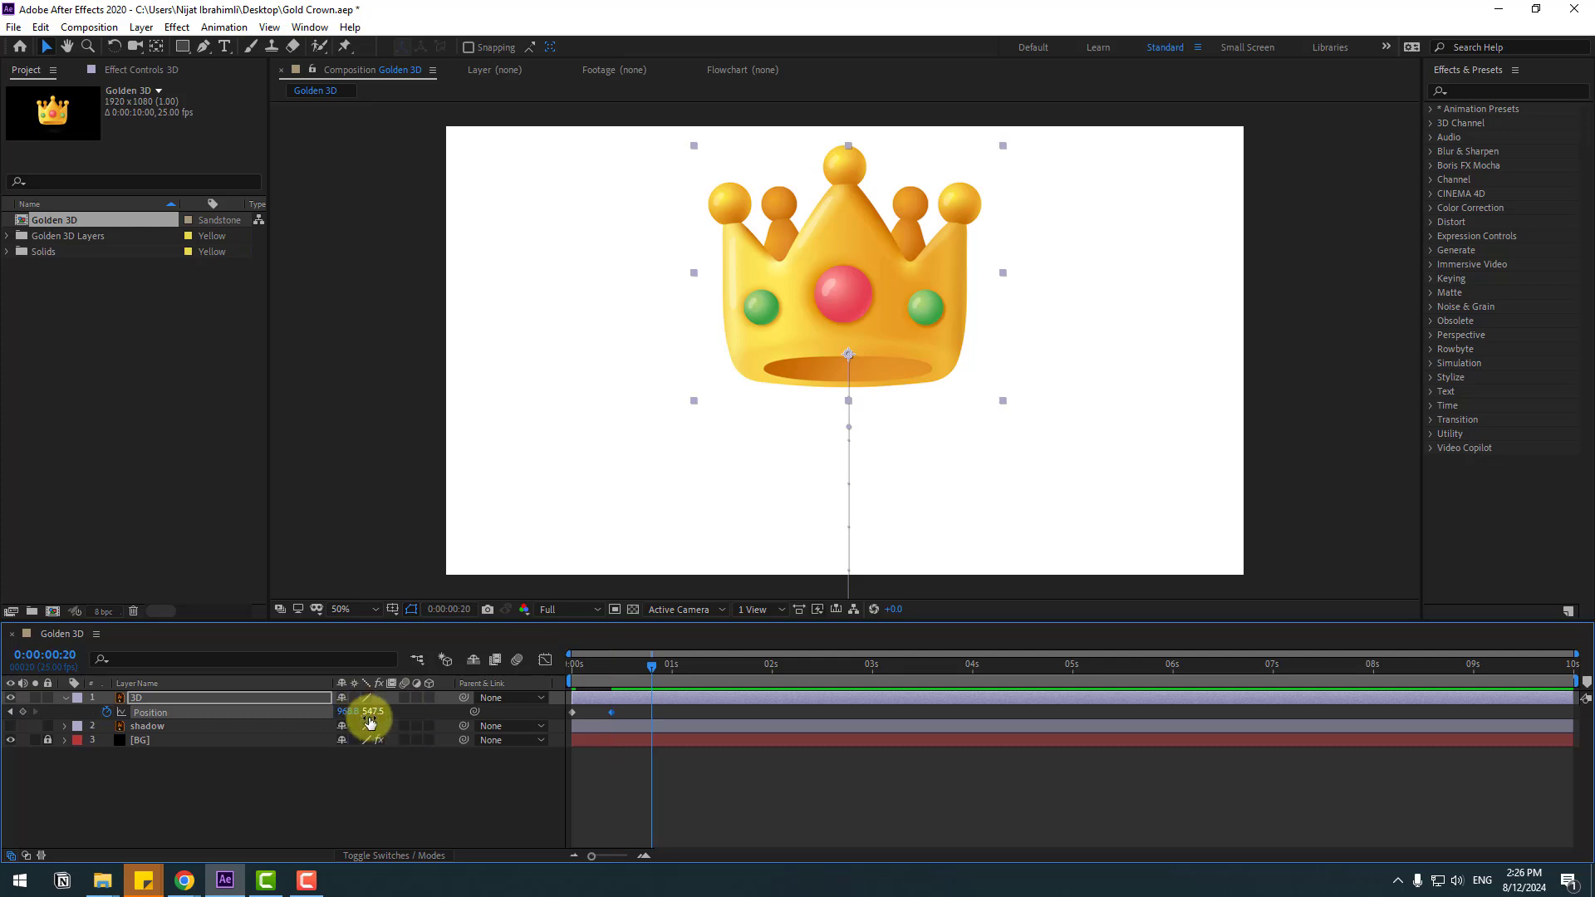
{"action": "left_click_drag", "start_coordinate": [370, 713], "coordinate": [676, 666]}
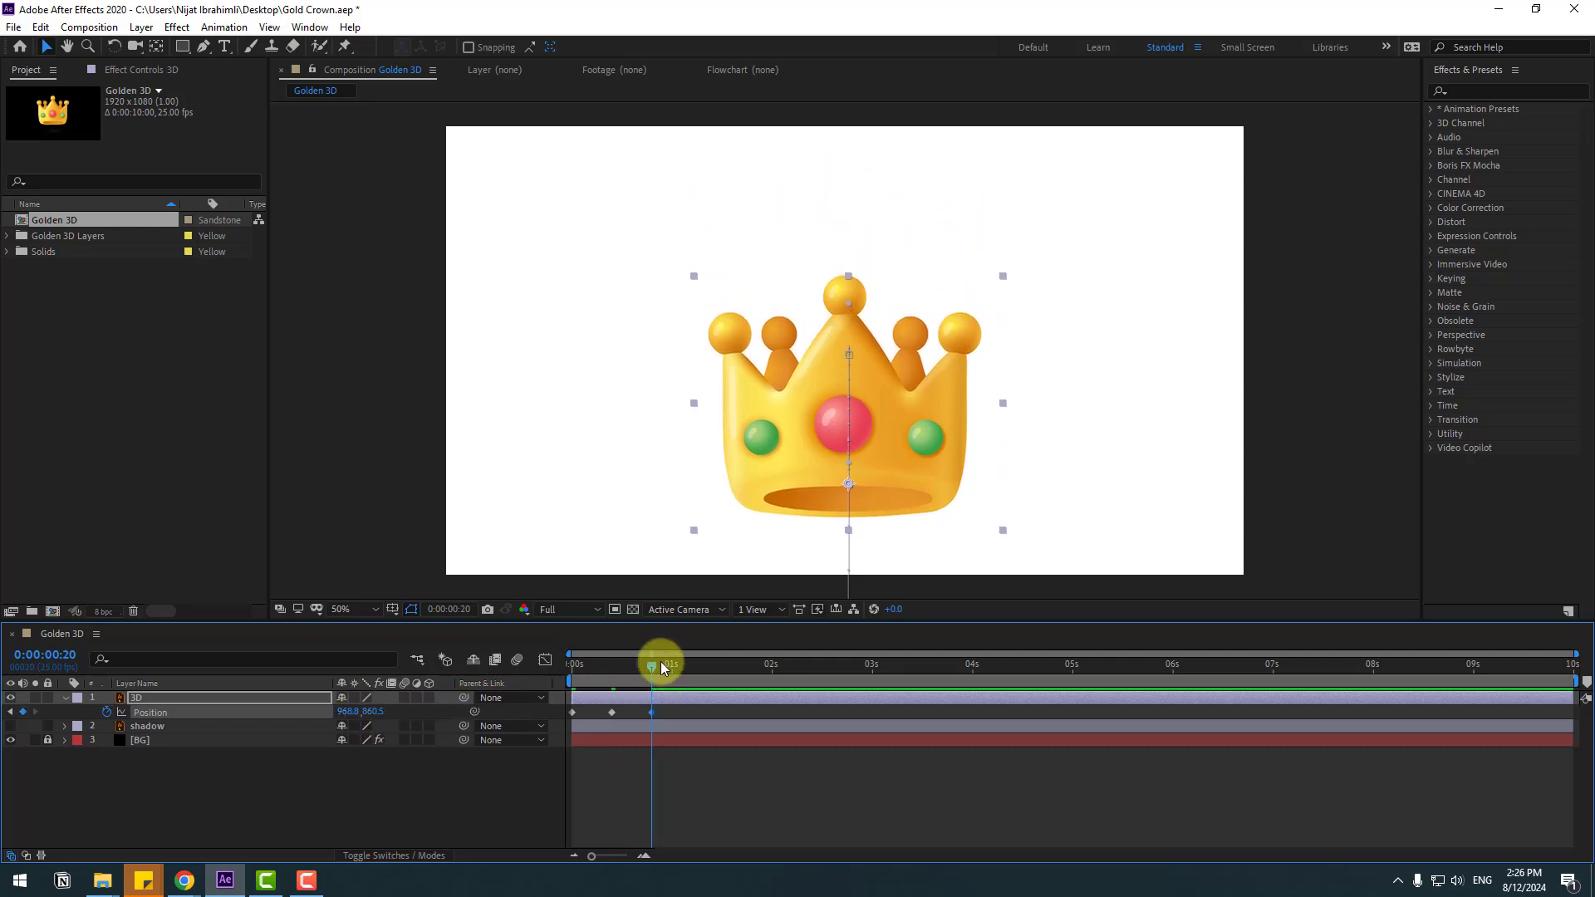
{"action": "key", "text": "shift+Page_Down"}
{"action": "left_click_drag", "start_coordinate": [381, 719], "coordinate": [207, 712]}
{"action": "key", "text": "shift+Page_Down"}
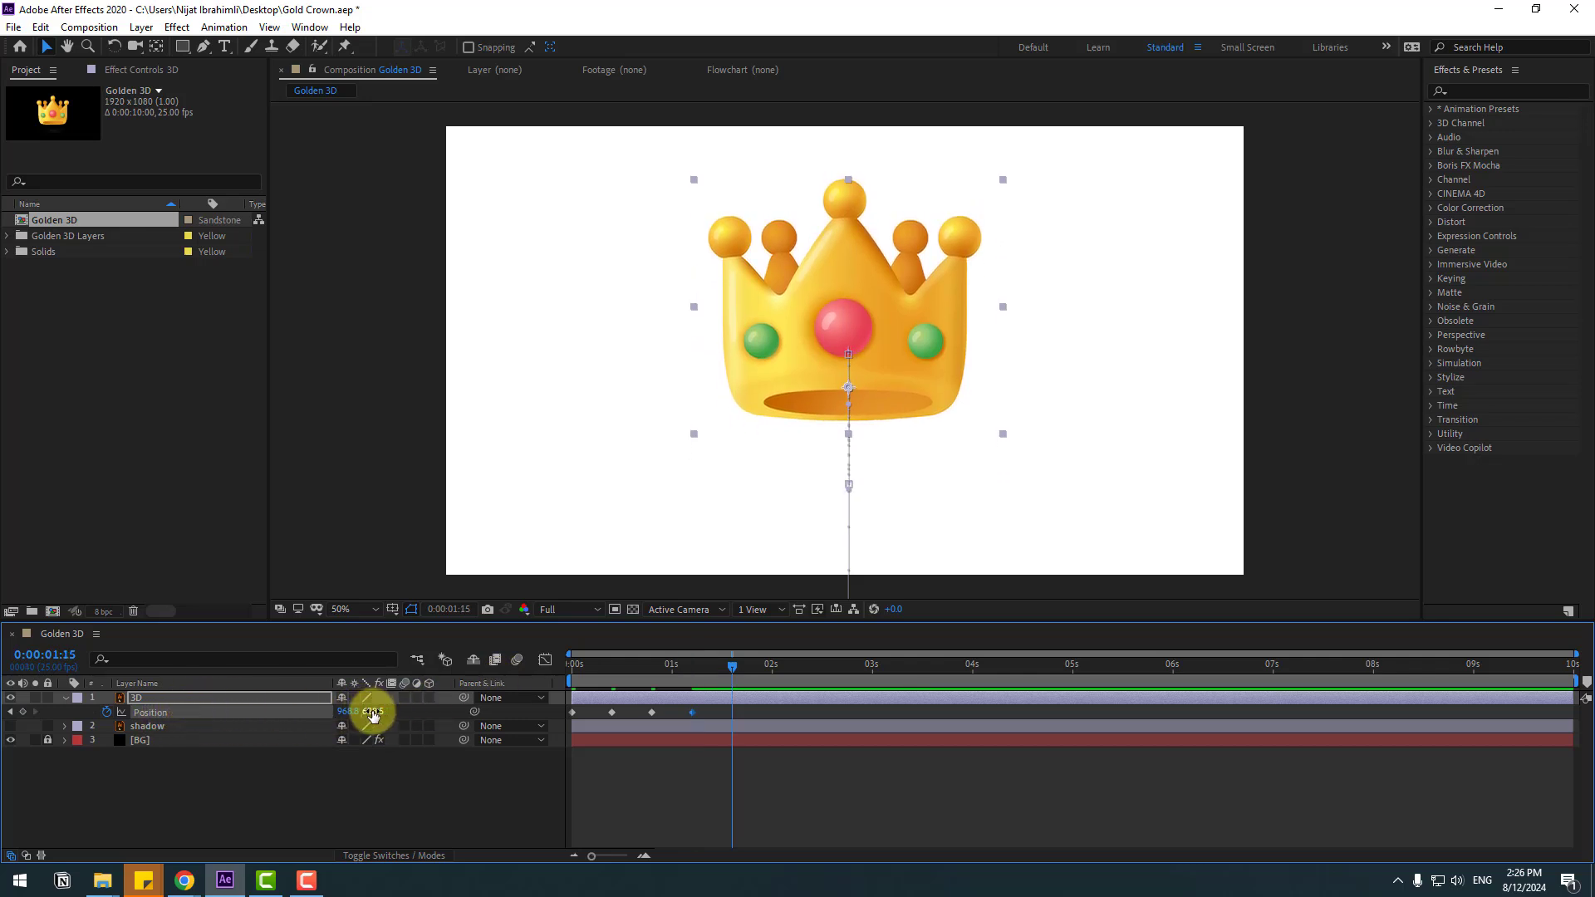
{"action": "left_click_drag", "start_coordinate": [367, 712], "coordinate": [488, 712]}
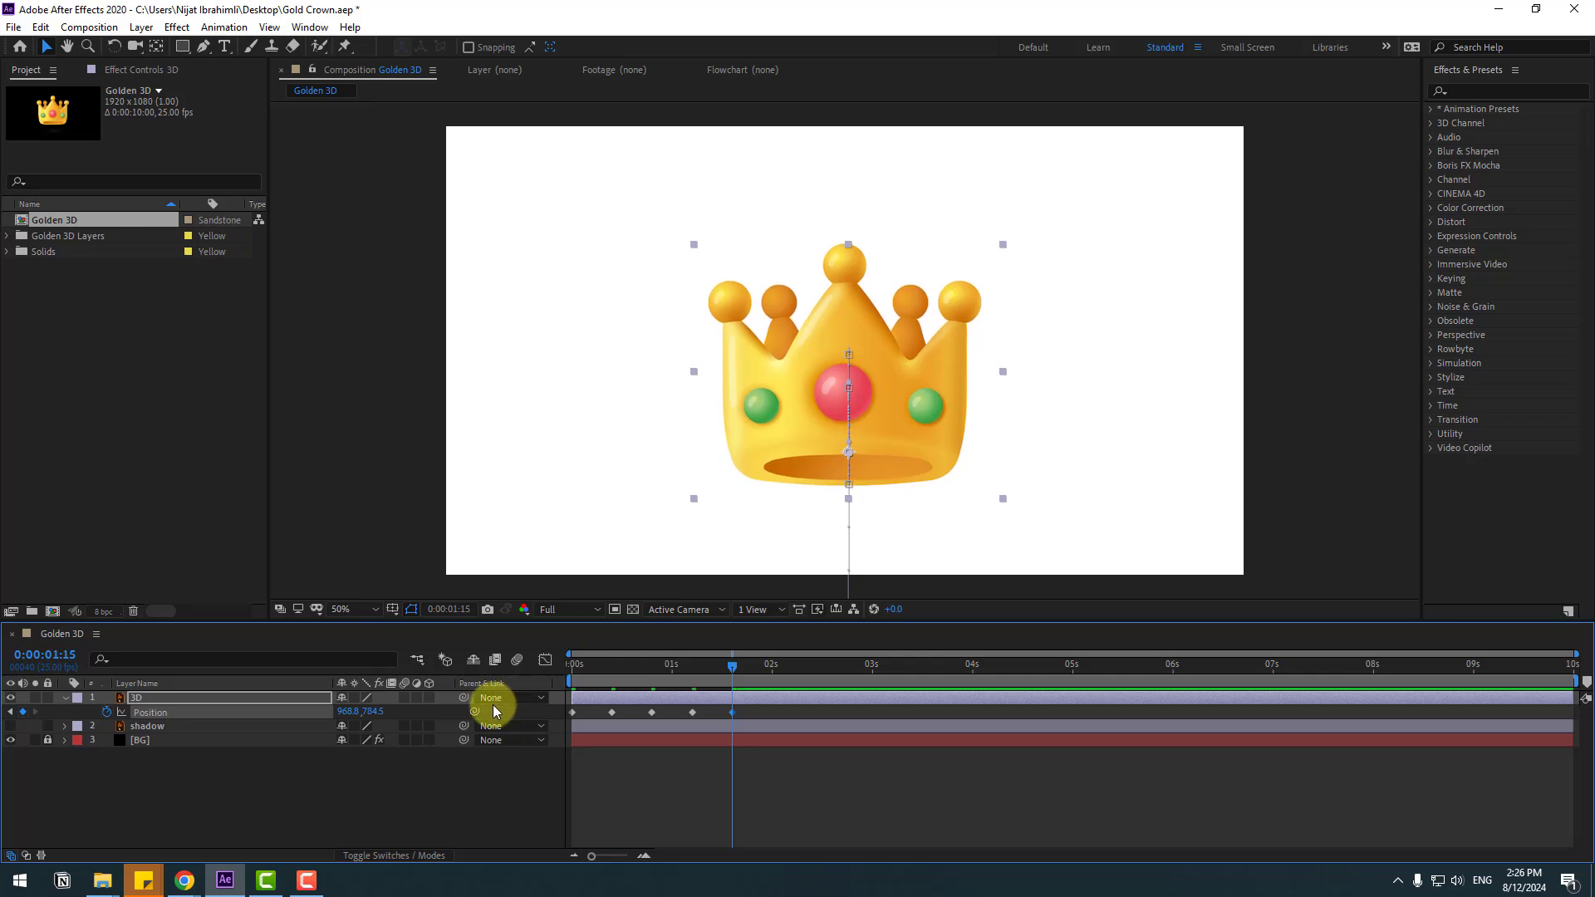
Add smaller bounce Position keyframes at 2:00, 2:10 and 2:20.
{"action": "key", "text": "shift+Page_Down"}
{"action": "left_click_drag", "start_coordinate": [371, 712], "coordinate": [431, 712]}
{"action": "key", "text": "shift+Page_Down"}
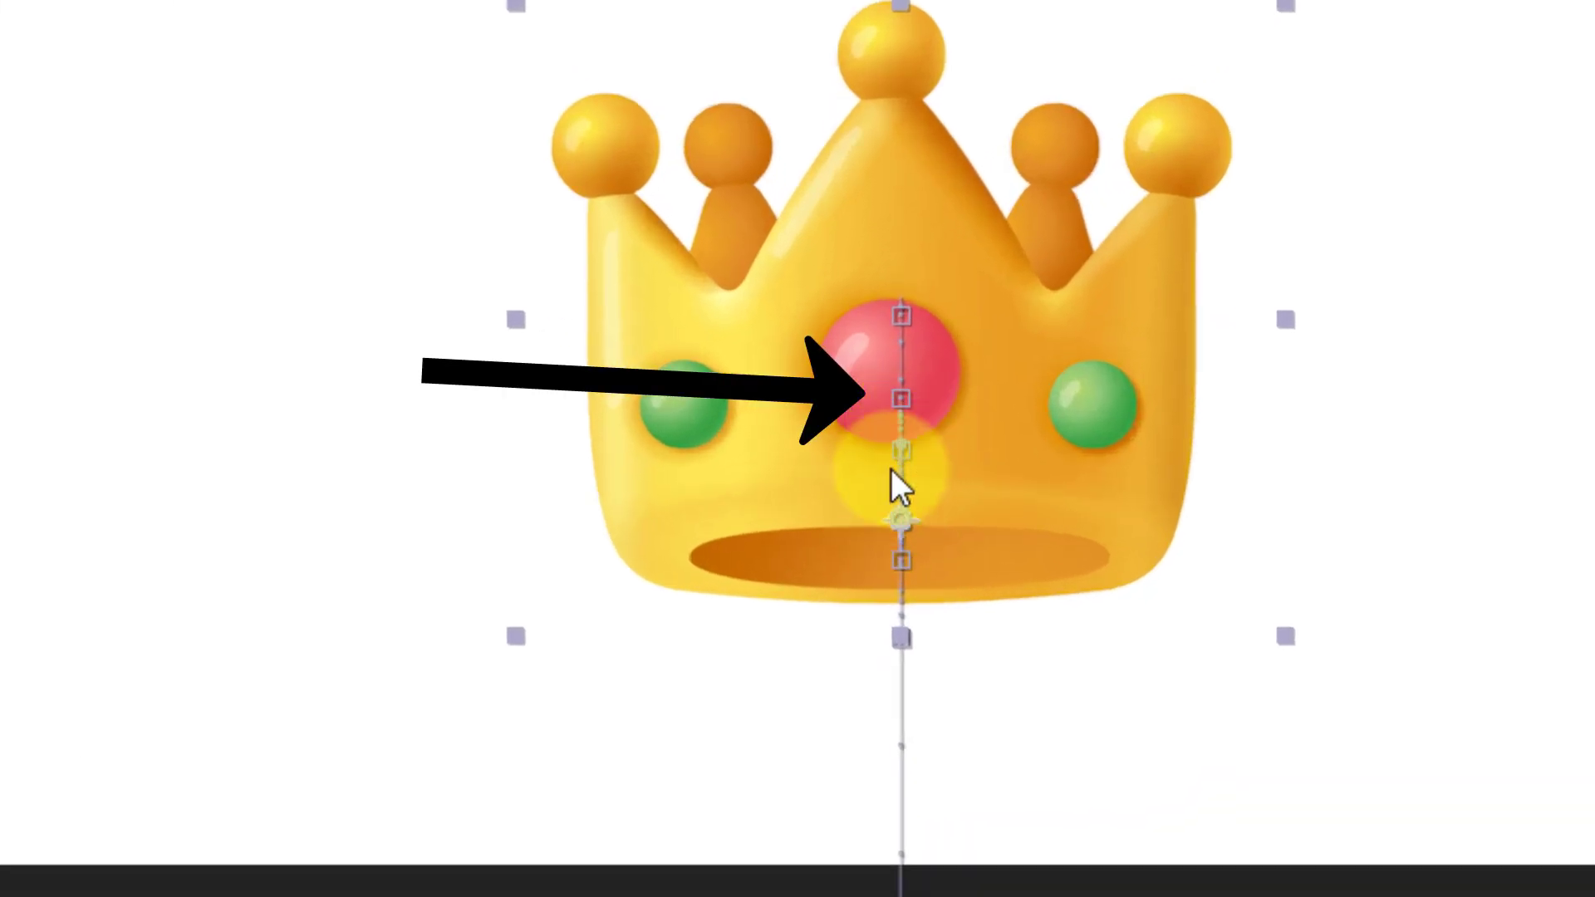
{"action": "left_click_drag", "start_coordinate": [811, 666], "coordinate": [853, 666]}
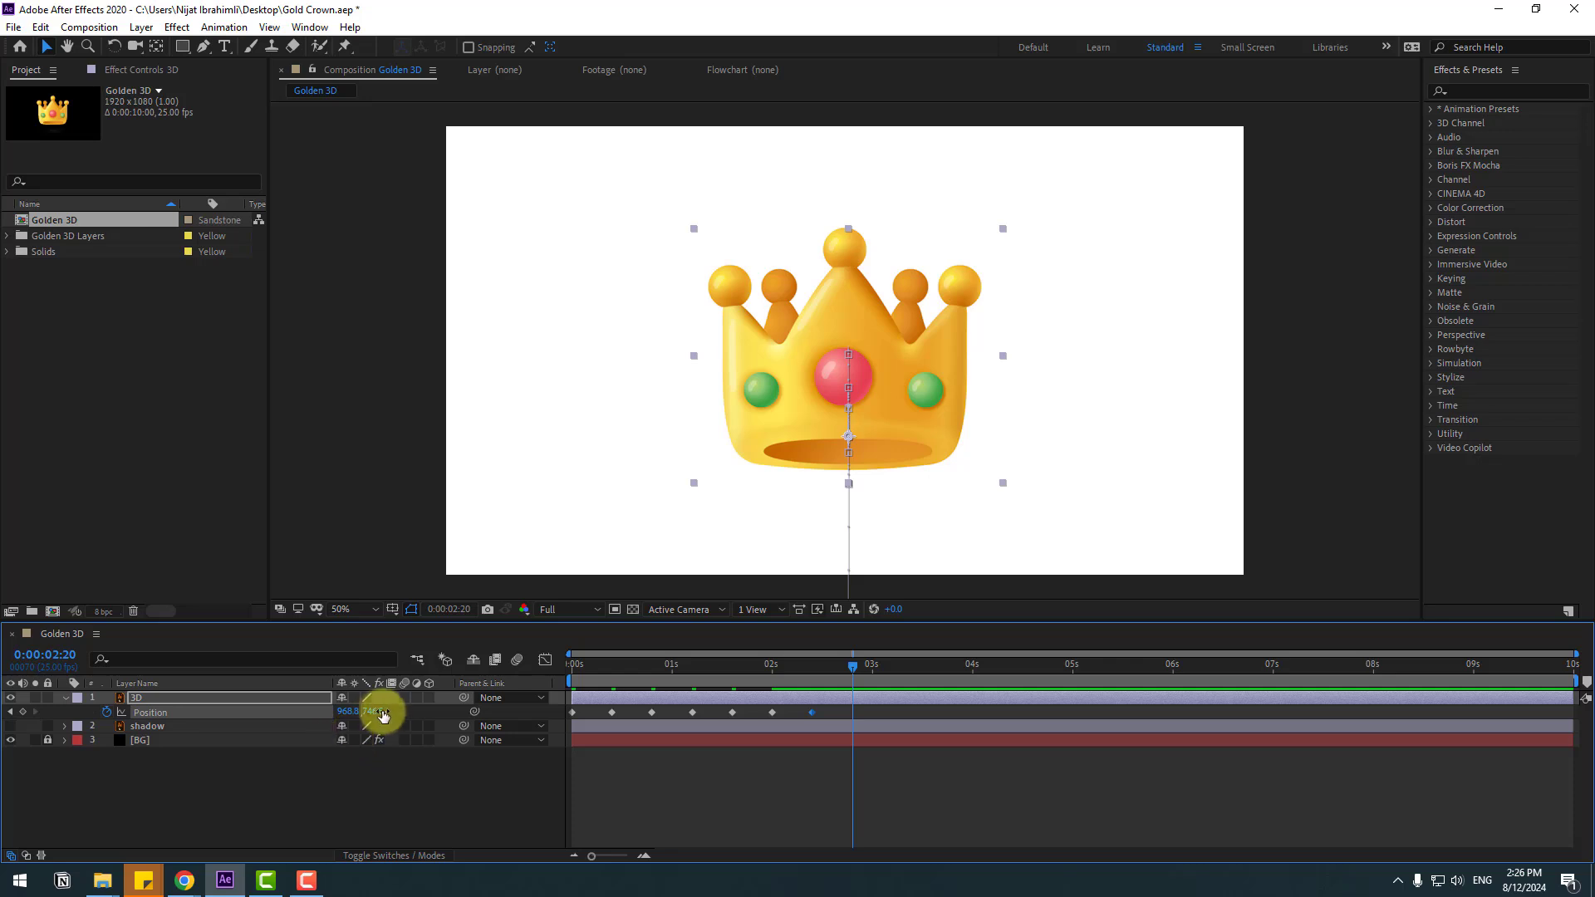
{"action": "mouse_move", "coordinate": [381, 709]}
{"action": "left_mouse_down"}
{"action": "mouse_move", "coordinate": [343, 711]}
{"action": "mouse_move", "coordinate": [392, 712]}
{"action": "left_mouse_up"}
Preview the bounce and marquee-select all nine Position keyframes.
{"action": "key", "text": "space"}
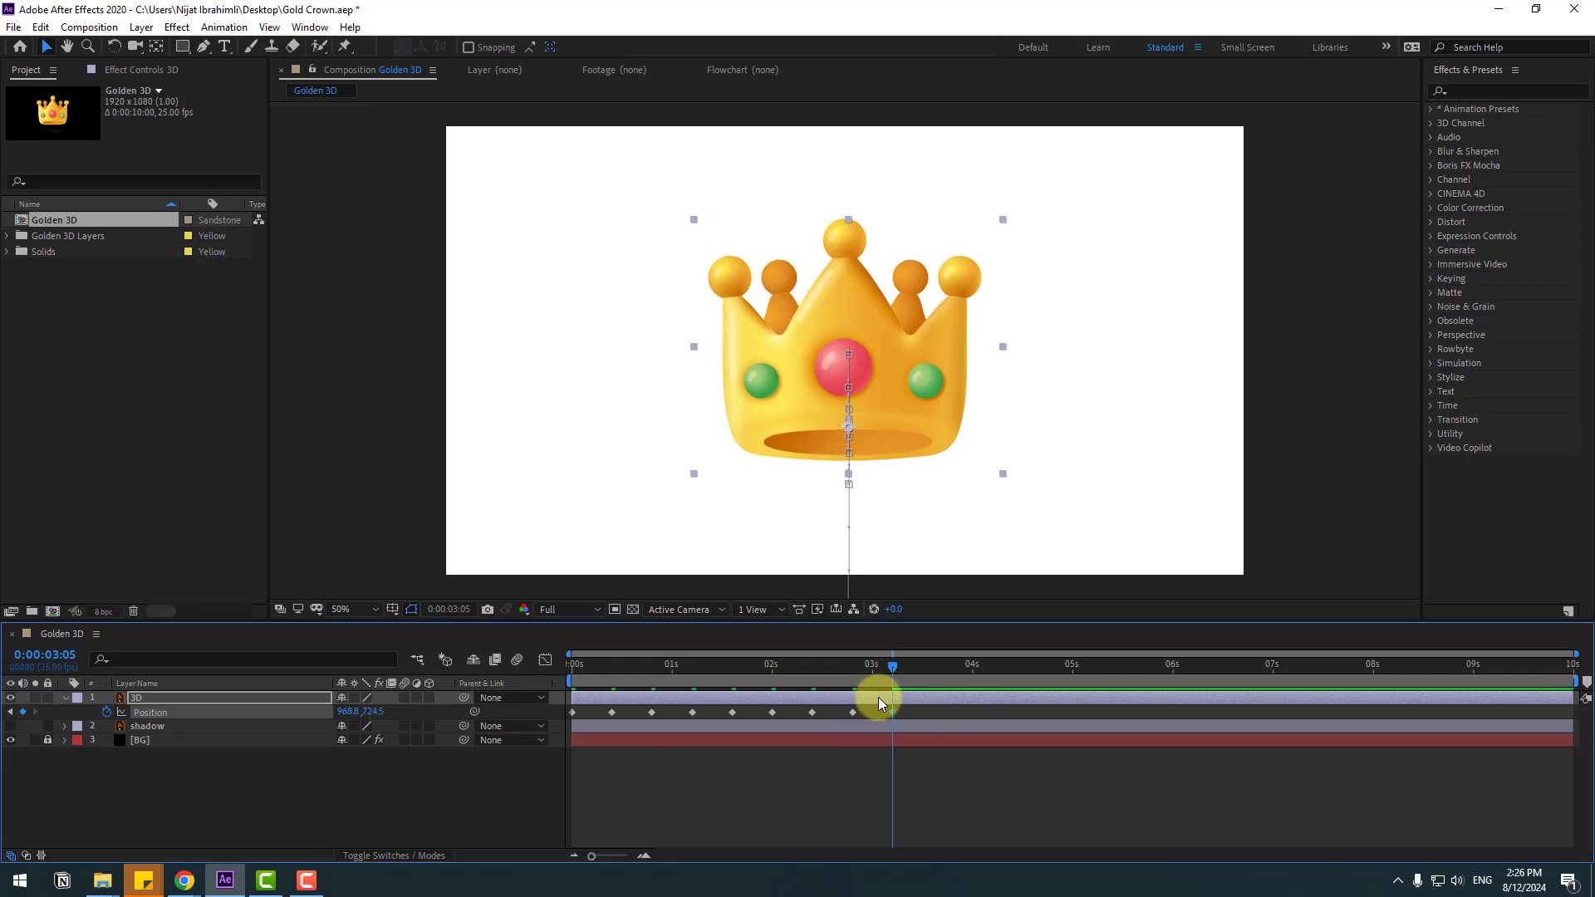
{"action": "key", "text": "space"}
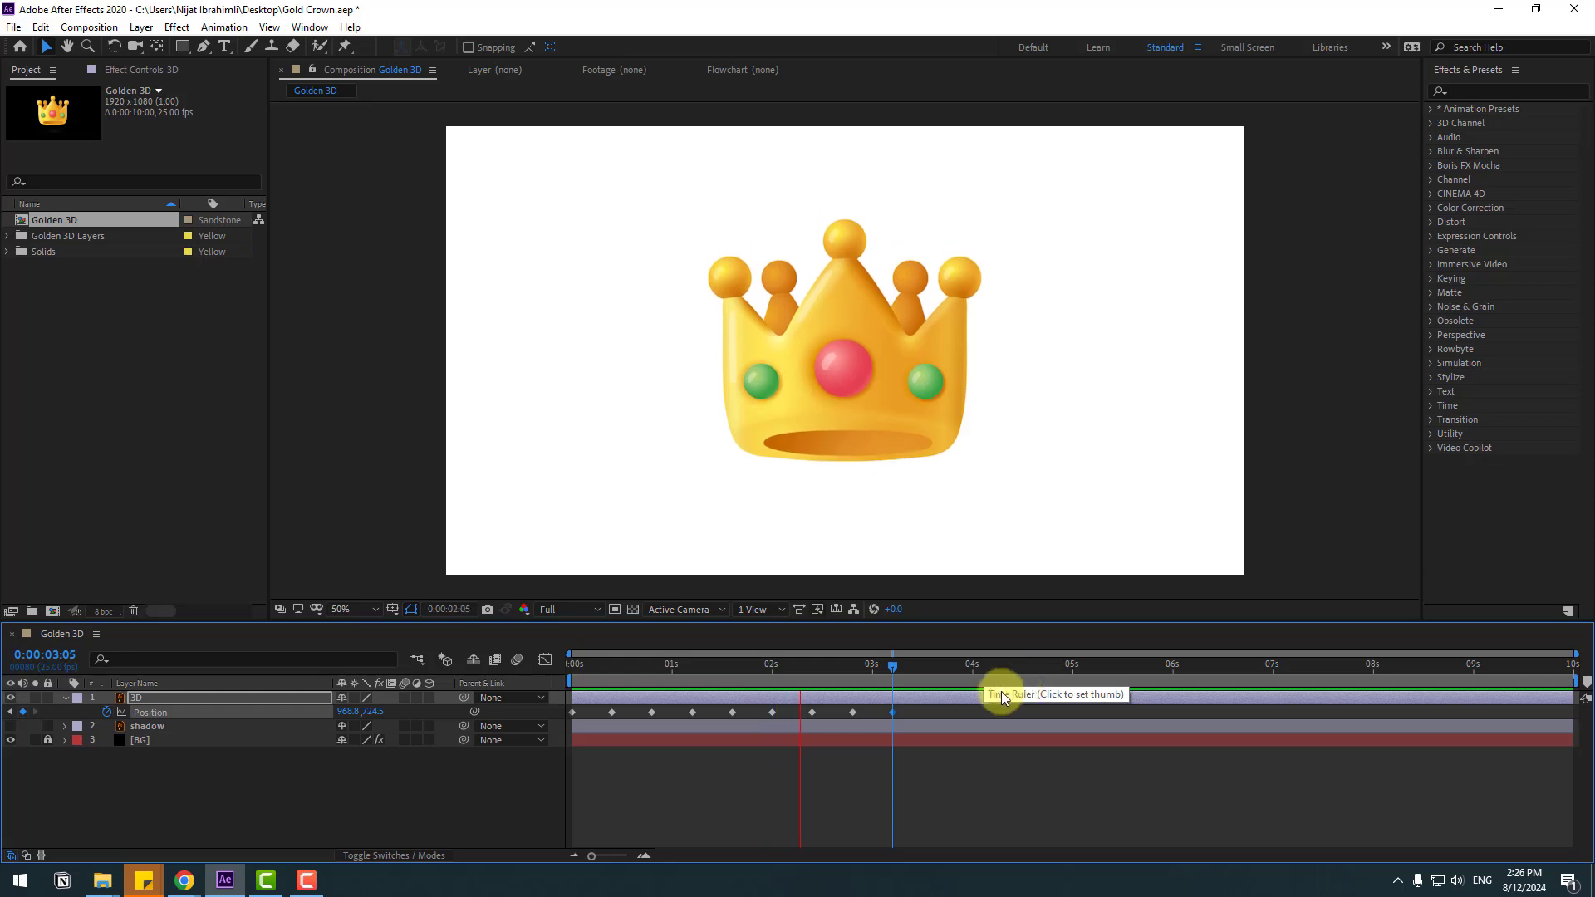
{"action": "key", "text": "space"}
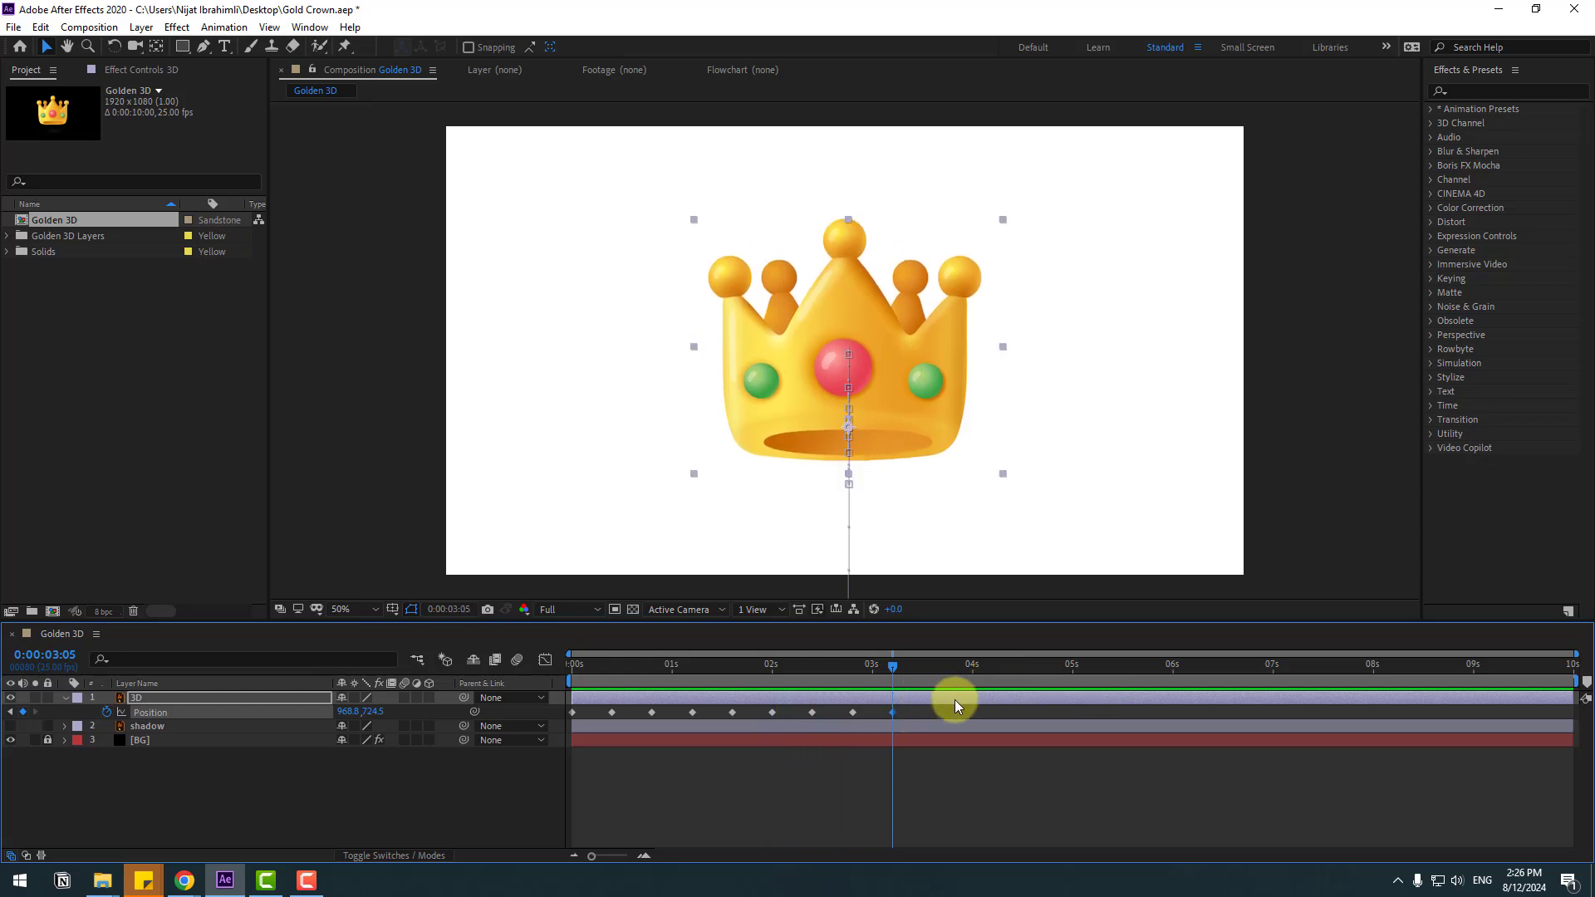
{"action": "left_click_drag", "start_coordinate": [914, 706], "coordinate": [540, 721]}
Apply Easy Ease (F9) to all the crown's Position keyframes.
{"action": "right_click", "coordinate": [891, 714]}
{"action": "mouse_move", "coordinate": [904, 701]}
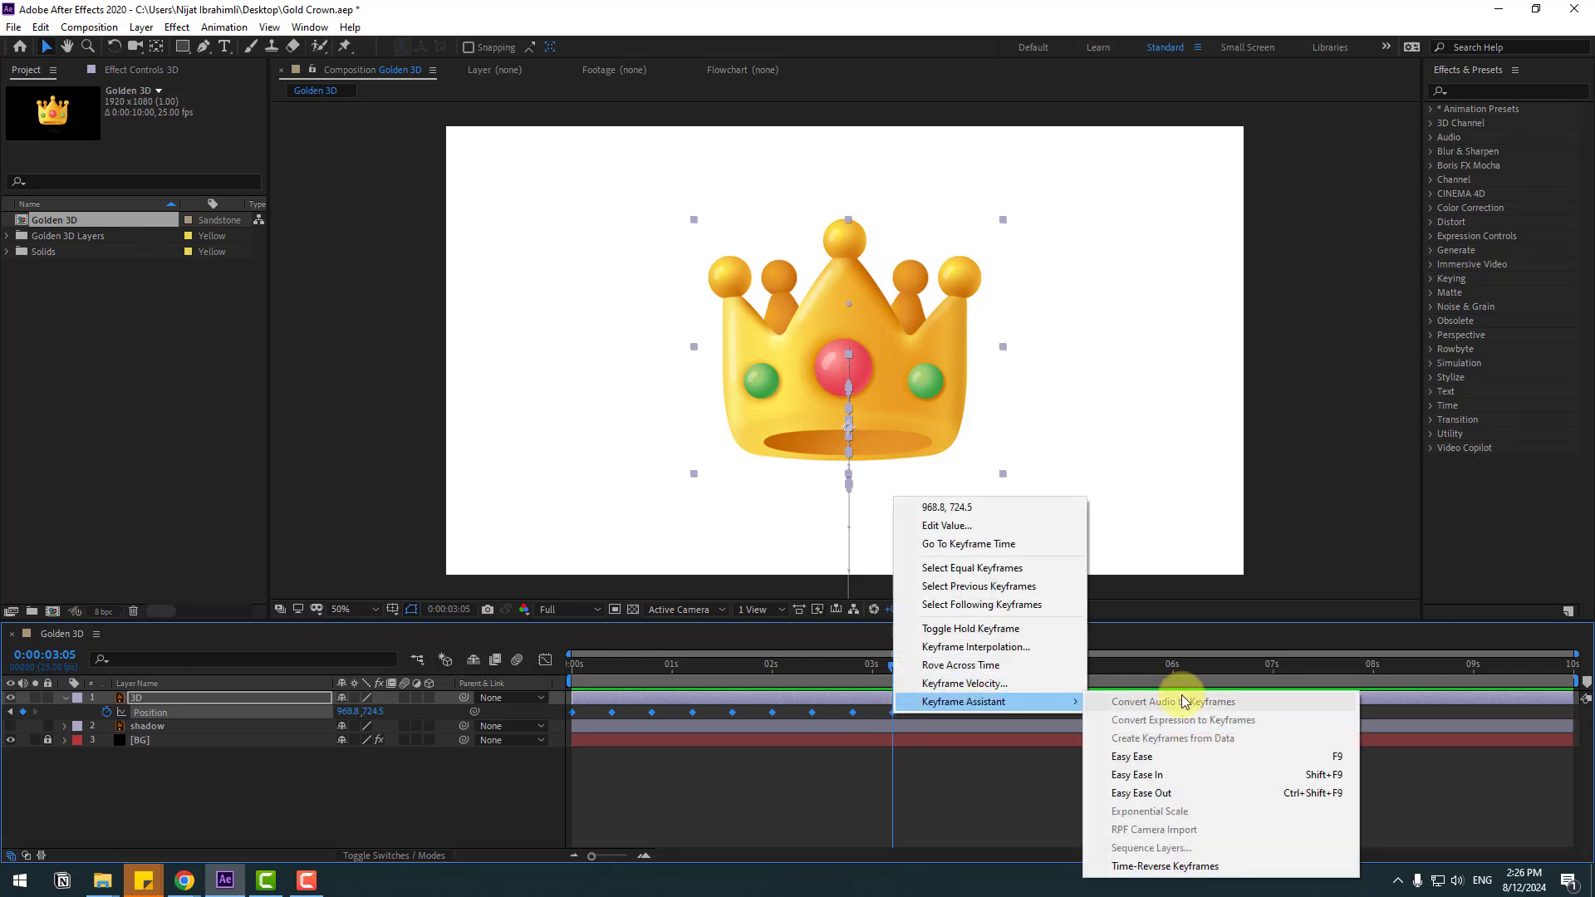
{"action": "key", "text": "F9"}
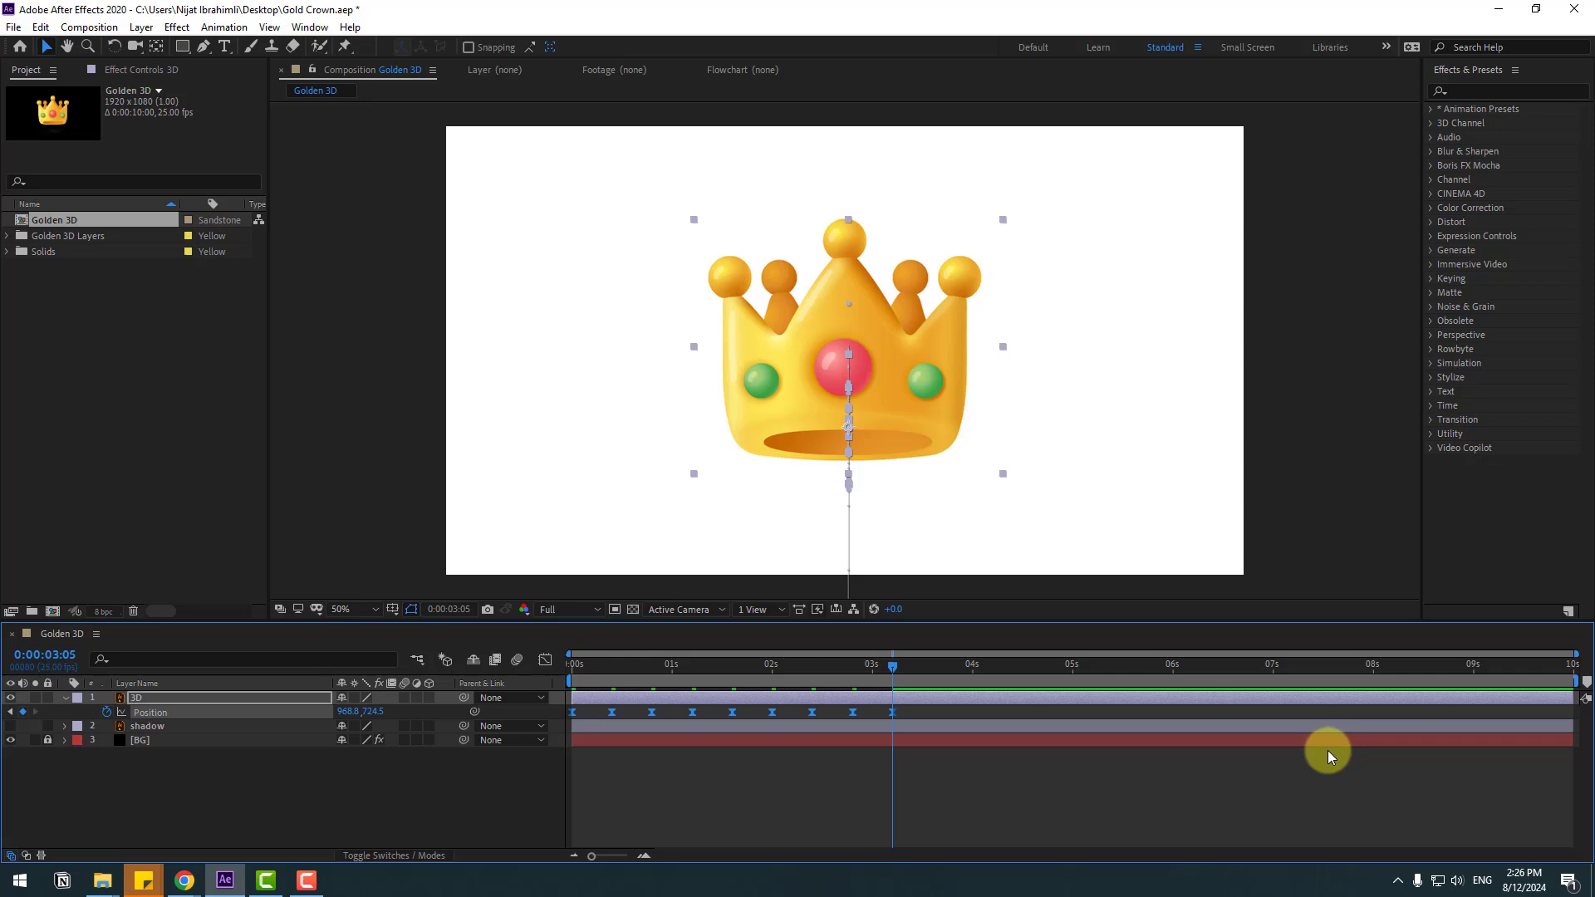
Preview the eased bounce and reselect all the Position keyframes.
{"action": "key", "text": "space"}
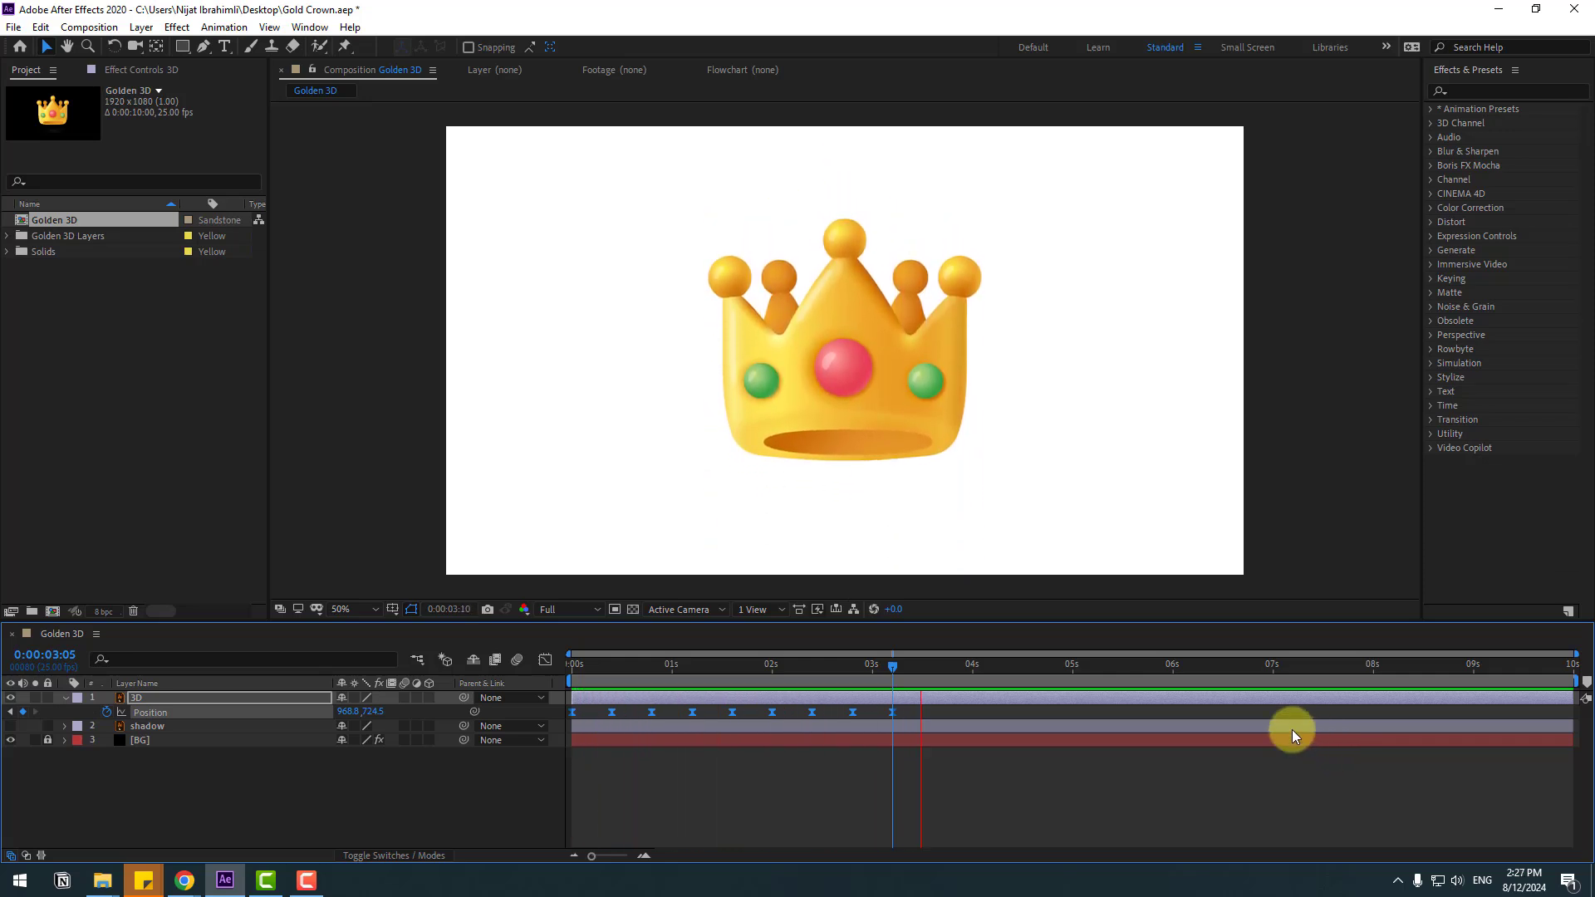
{"action": "key", "text": "space"}
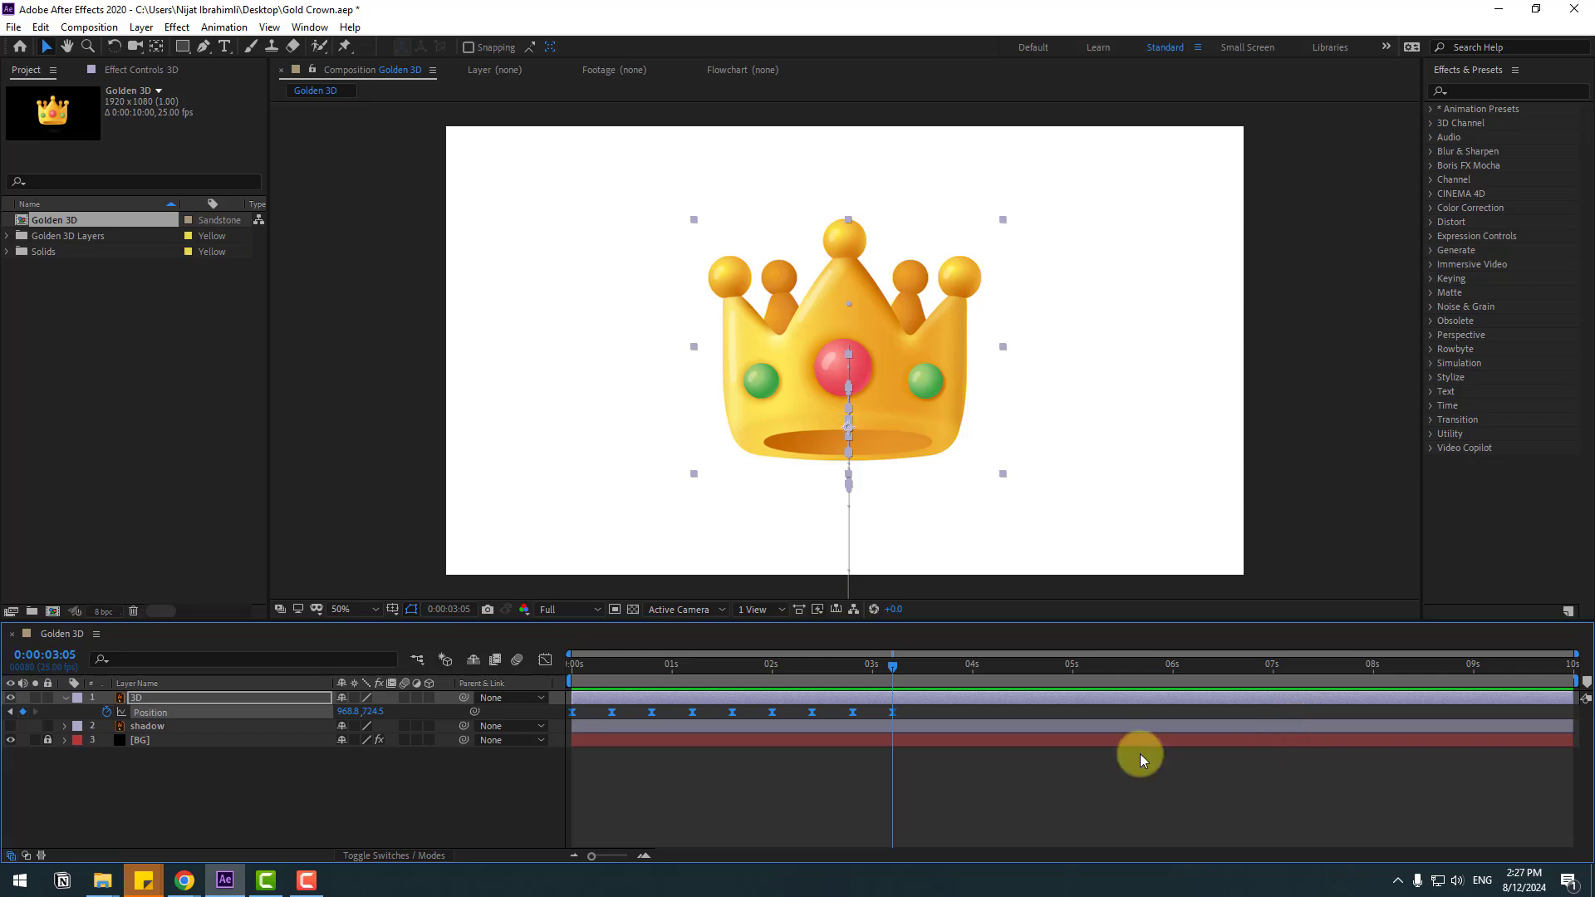
{"action": "left_click_drag", "start_coordinate": [909, 713], "coordinate": [631, 732]}
Set the Position keyframes' spatial interpolation to Linear in Keyframe Interpolation.
{"action": "right_click", "coordinate": [853, 712]}
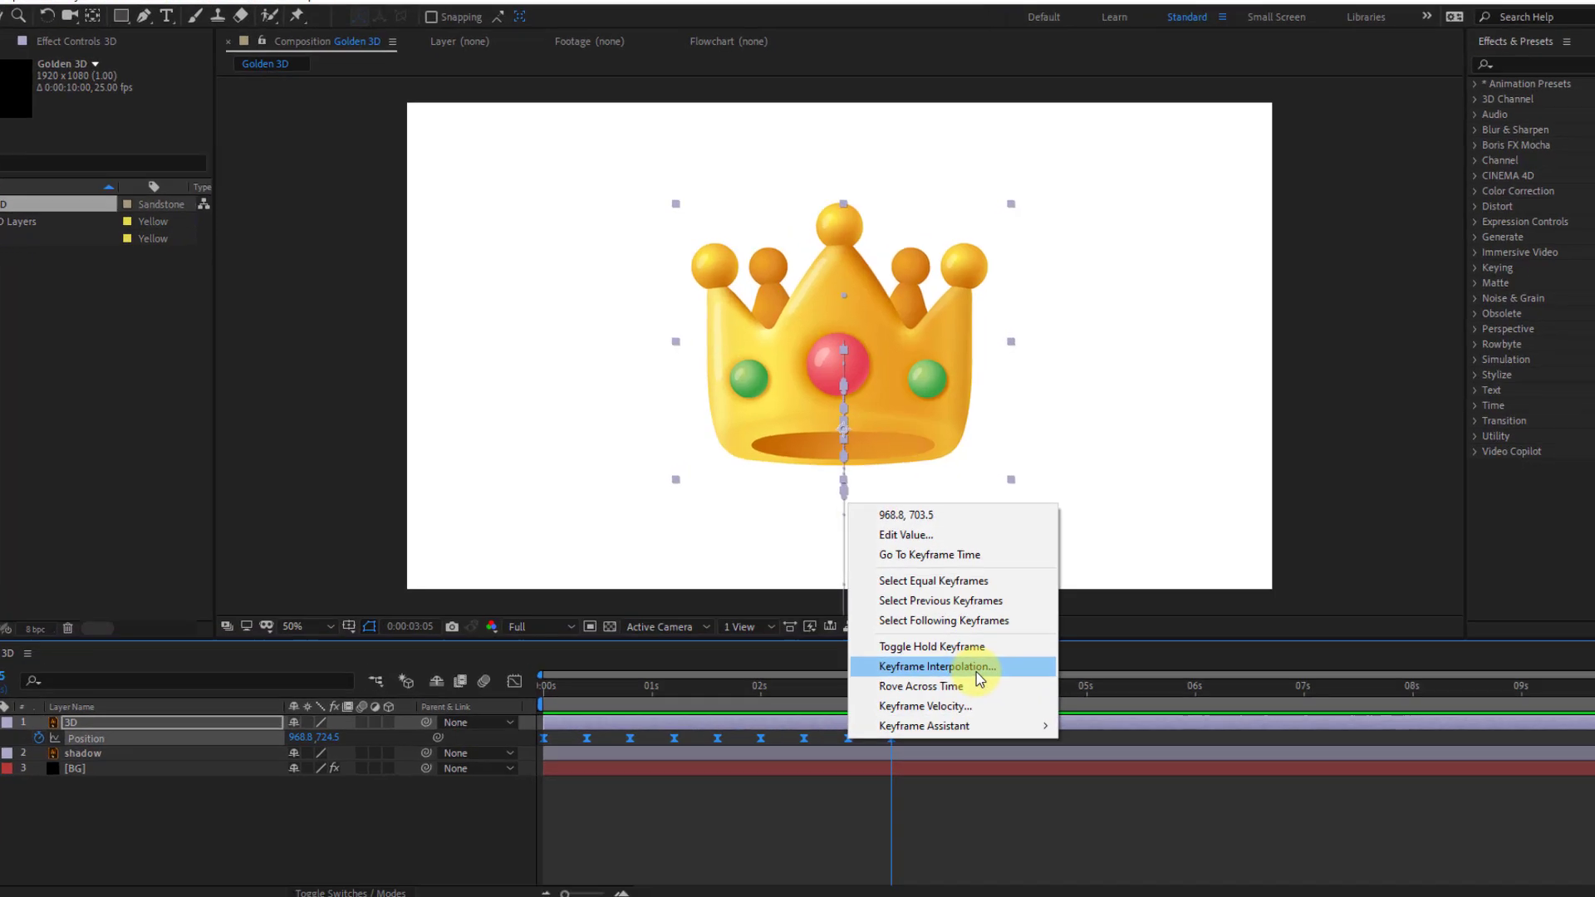
{"action": "left_click", "coordinate": [976, 670]}
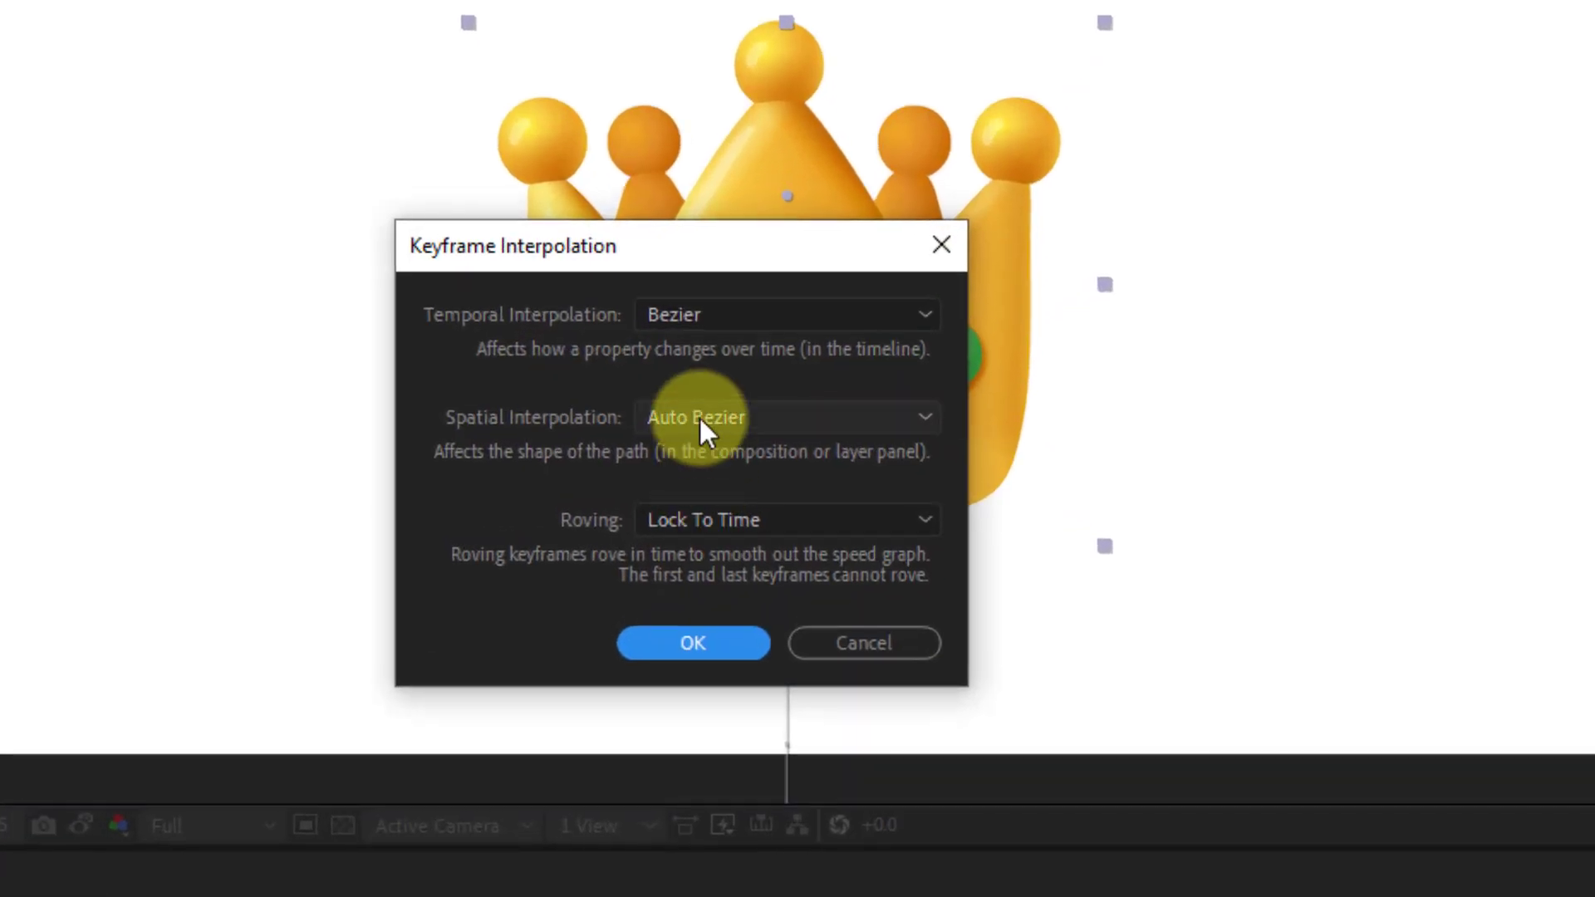
{"action": "left_click", "coordinate": [797, 410]}
{"action": "left_click", "coordinate": [721, 499]}
{"action": "left_click", "coordinate": [693, 643]}
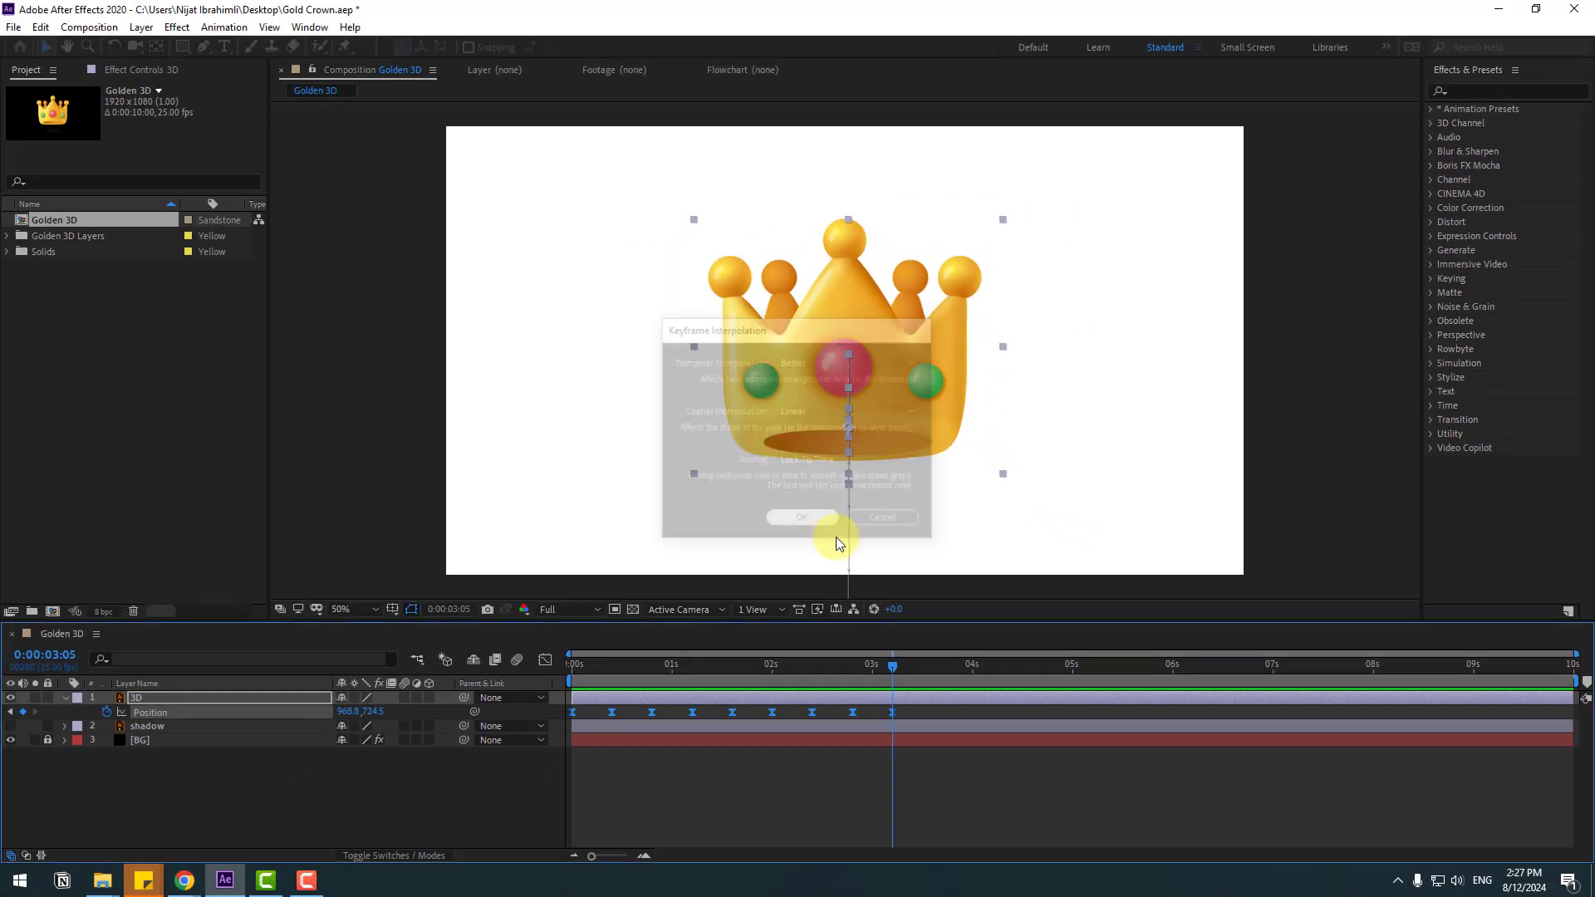
Preview the straightened motion and return to the start of the timeline.
{"action": "key", "text": "space"}
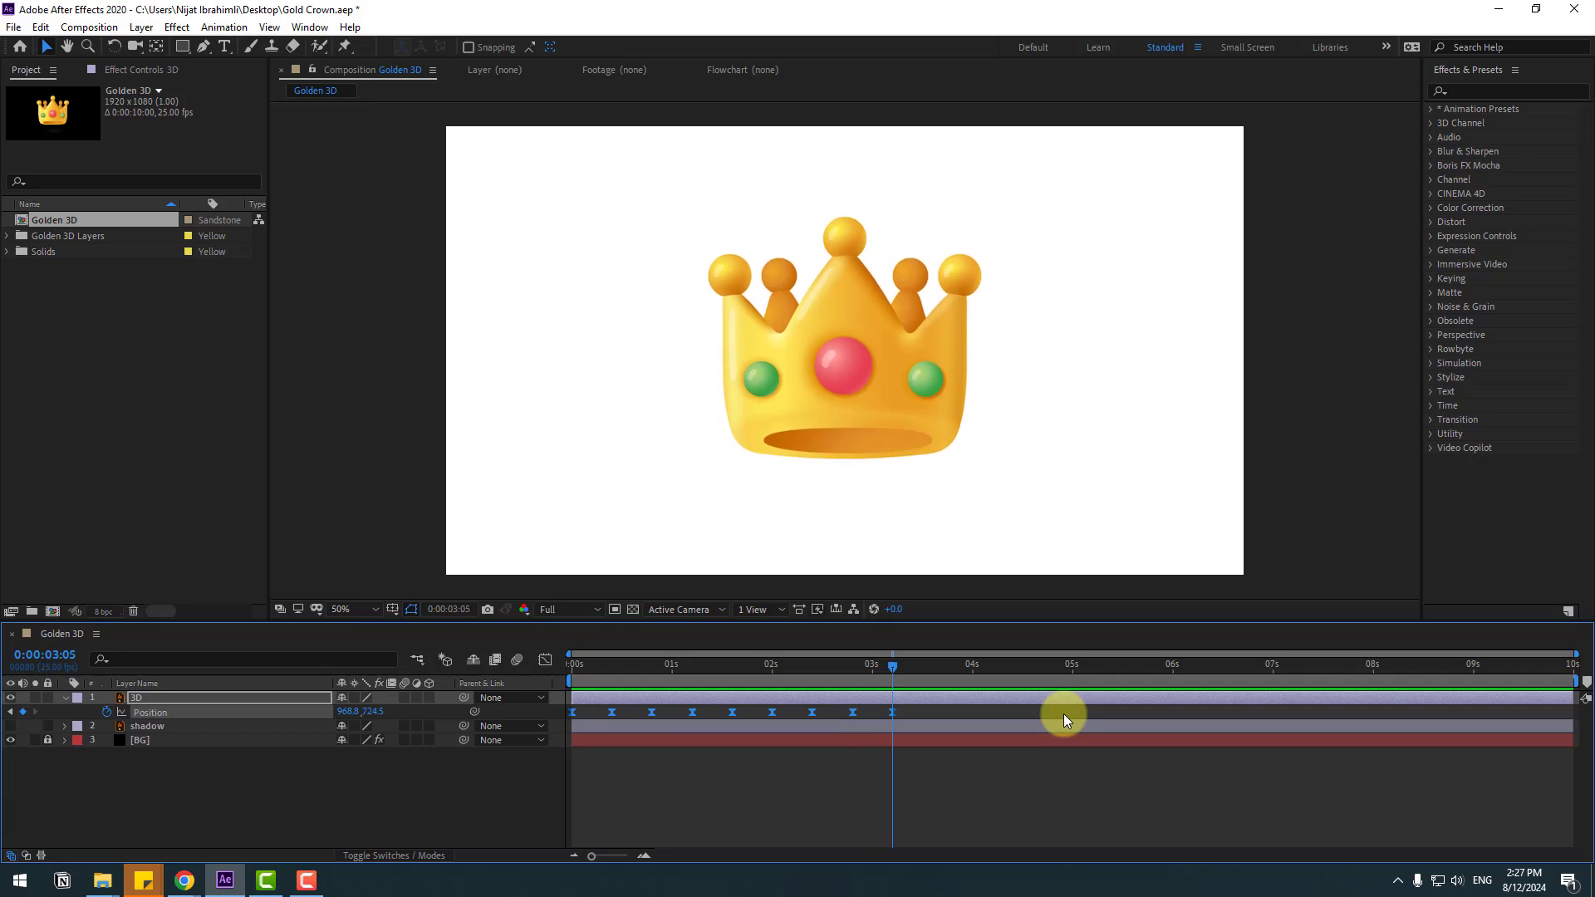
{"action": "key", "text": "space"}
{"action": "key", "text": "Return"}
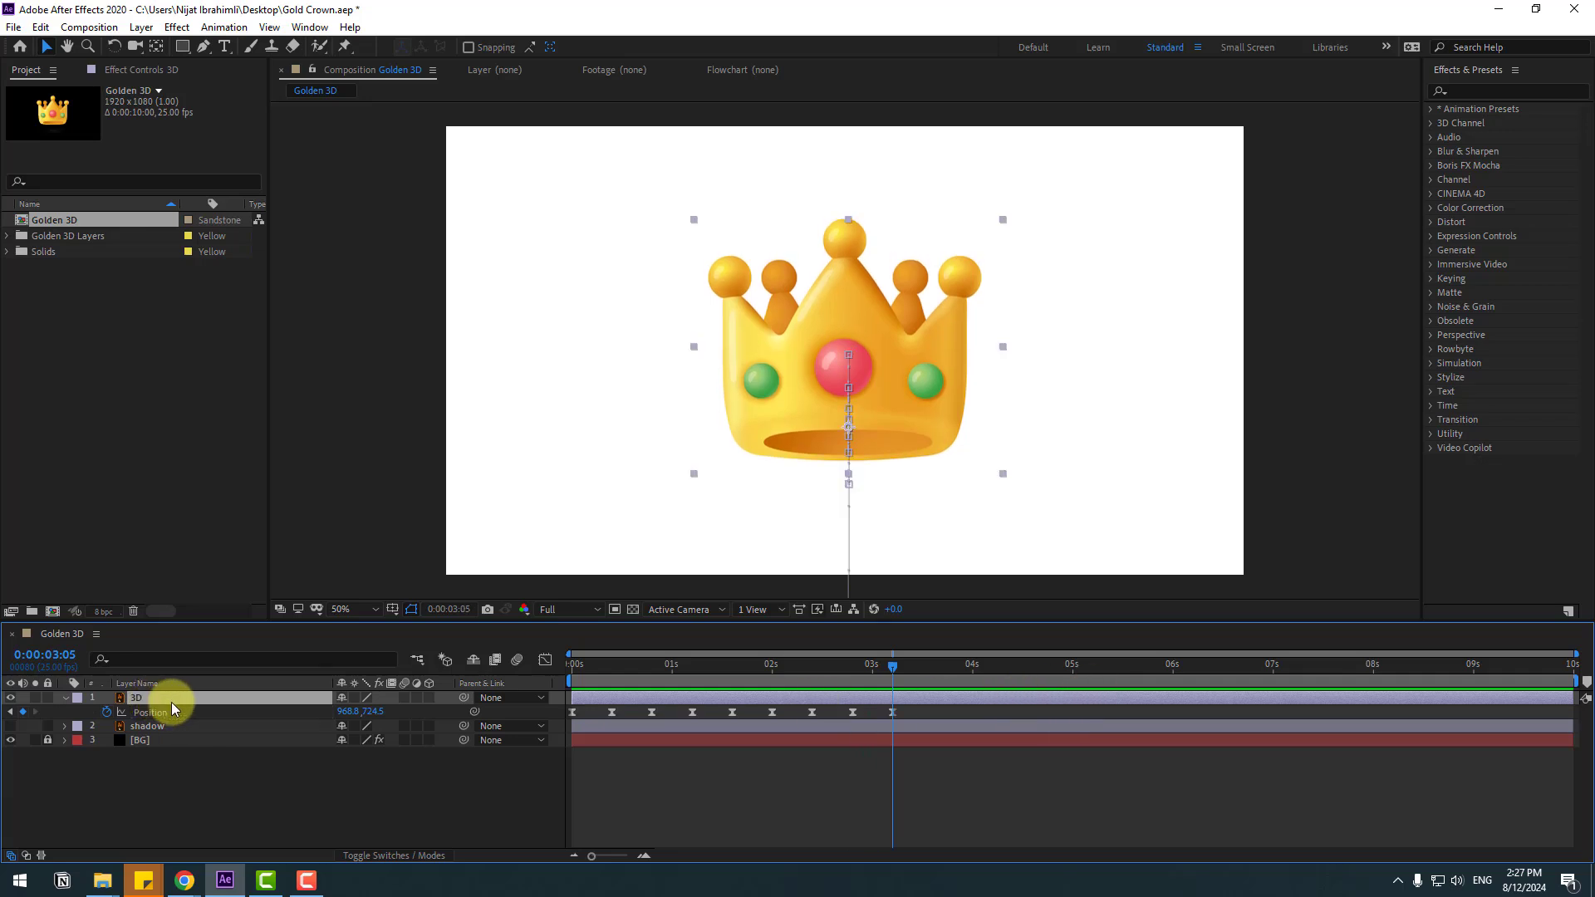
{"action": "key", "text": "Home"}
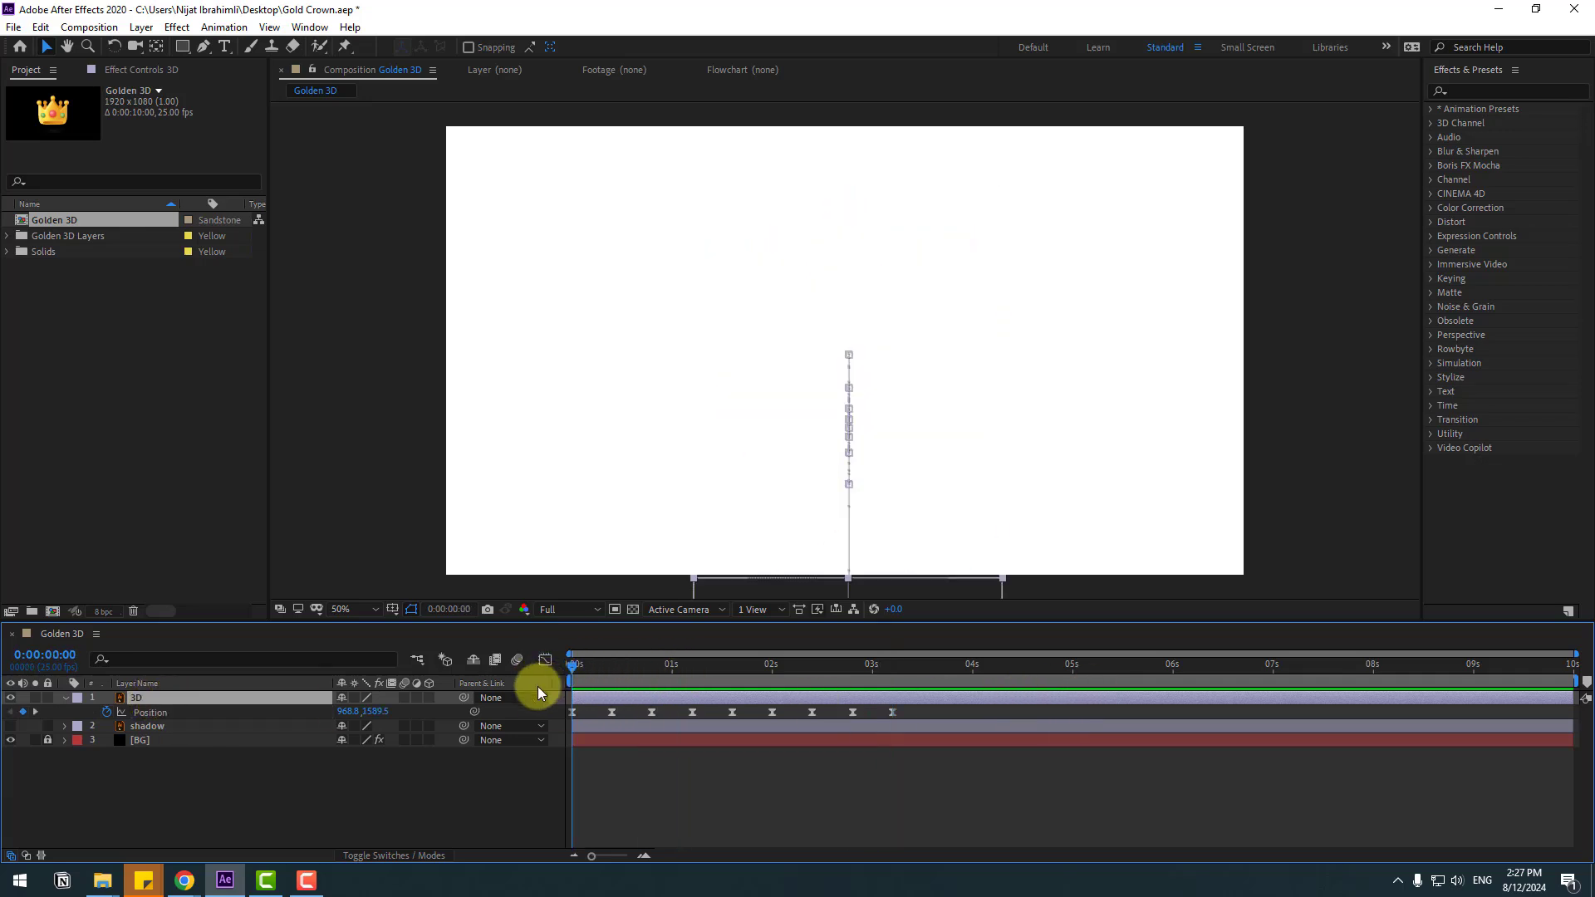
Start Rotation keyframes at -20° at 0 seconds, then 10° at frame 10.
{"action": "key", "text": "shift+r"}
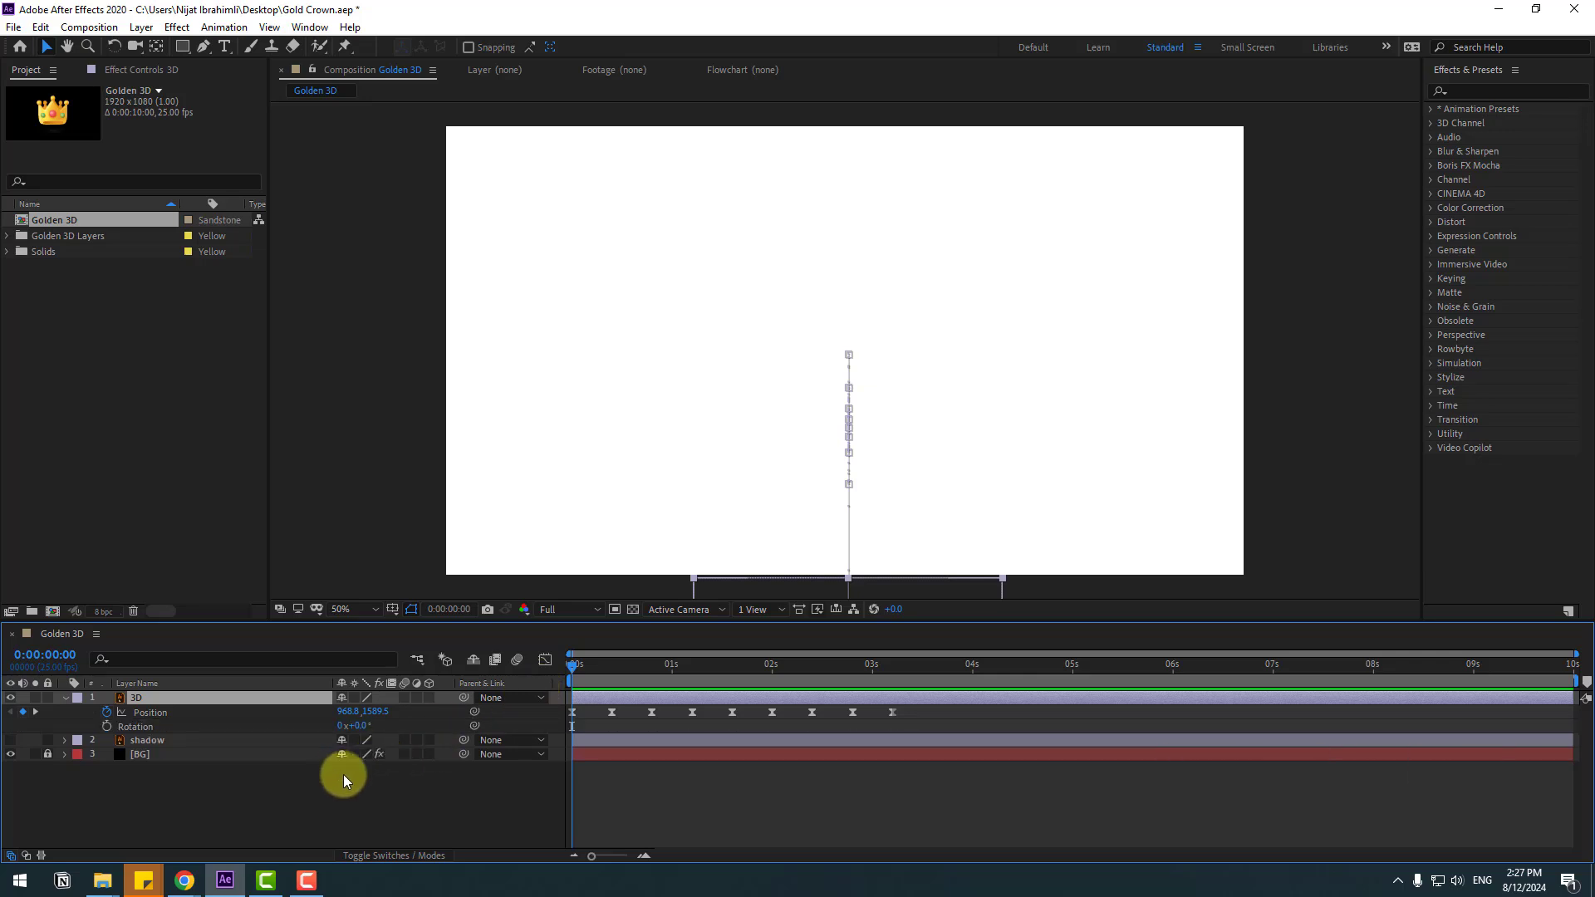
{"action": "left_click", "coordinate": [107, 727]}
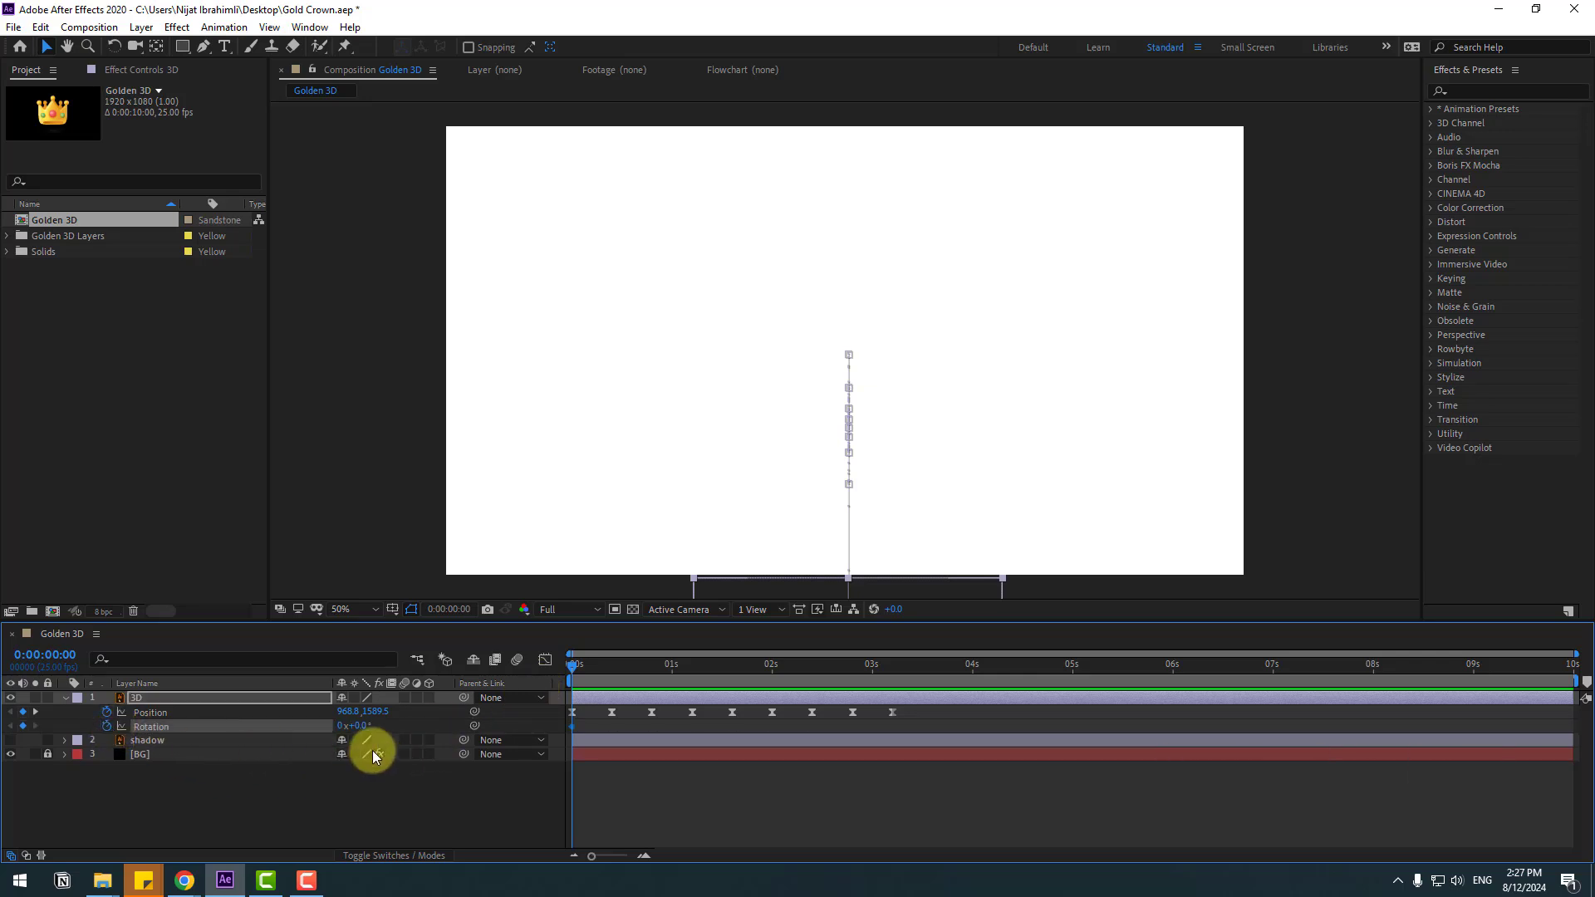
{"action": "left_click", "coordinate": [364, 726]}
{"action": "type", "text": "-2"}
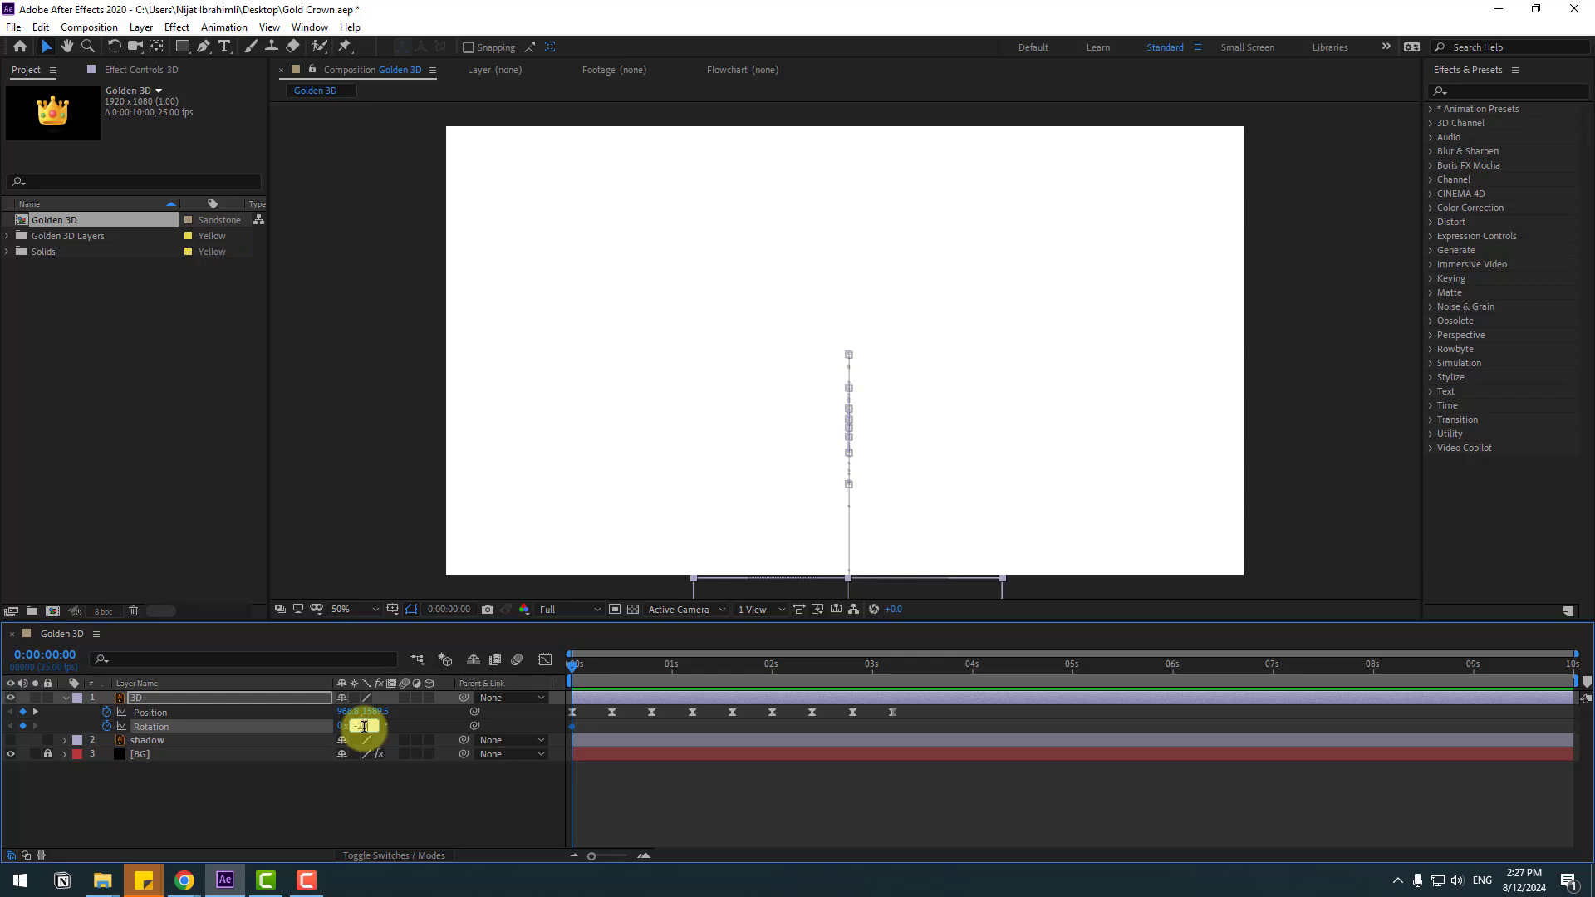
{"action": "type", "text": "0"}
{"action": "key", "text": "Return"}
{"action": "key", "text": "shift+Page_Down"}
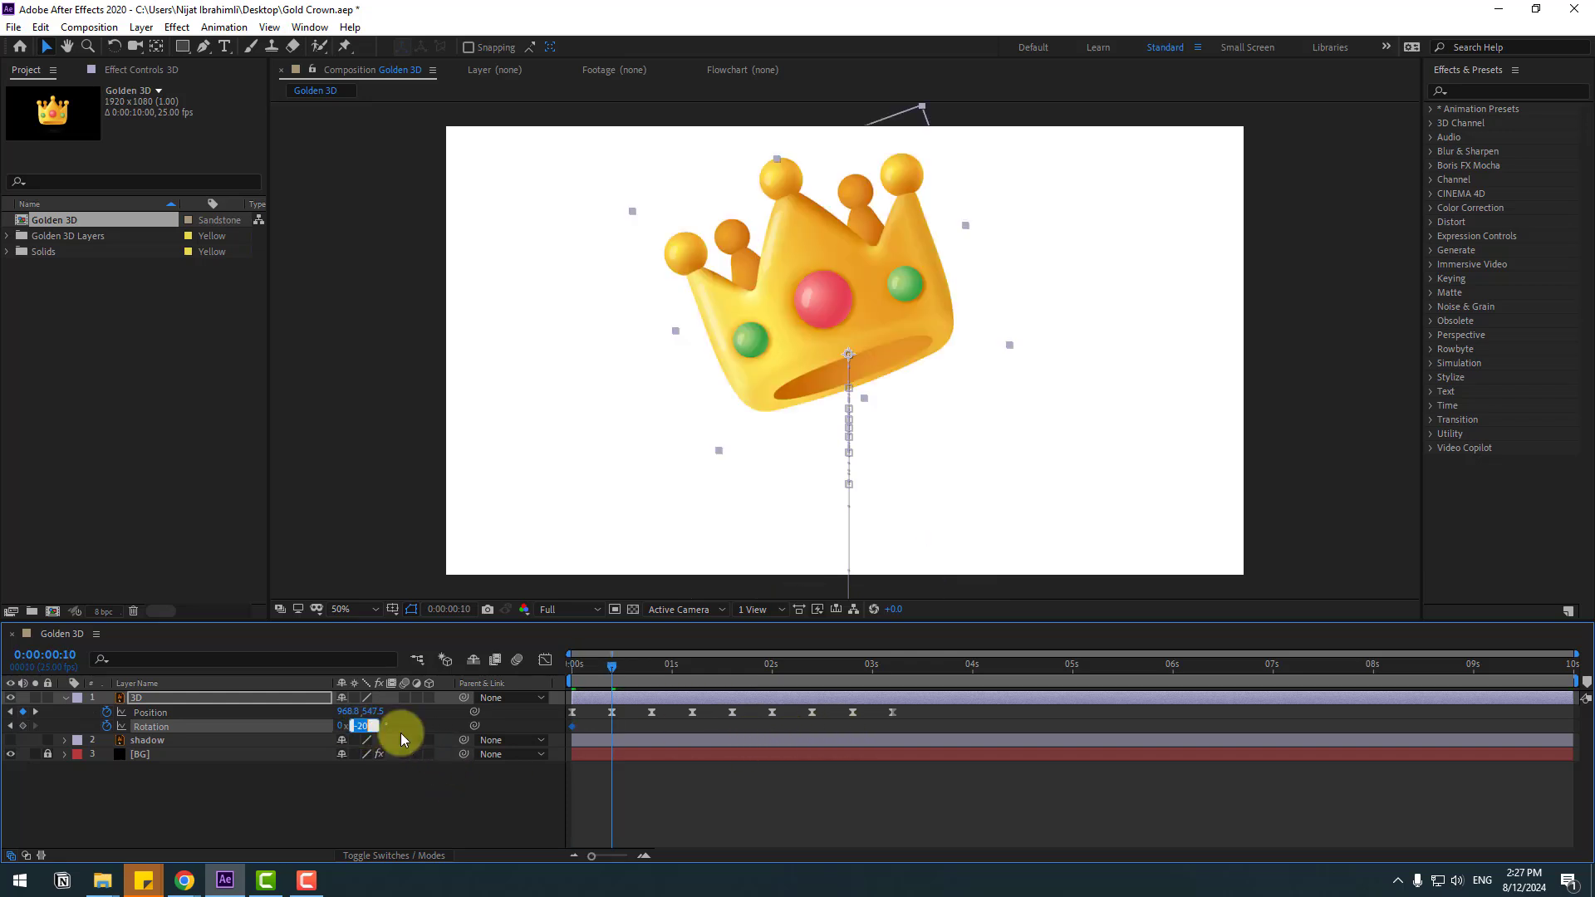
{"action": "type", "text": "10"}
{"action": "key", "text": "Return"}
Key rotation -5° at 0:20, 2.5° at 1:05 and -1.5° at 1:15.
{"action": "key", "text": "shift+Page_Down"}
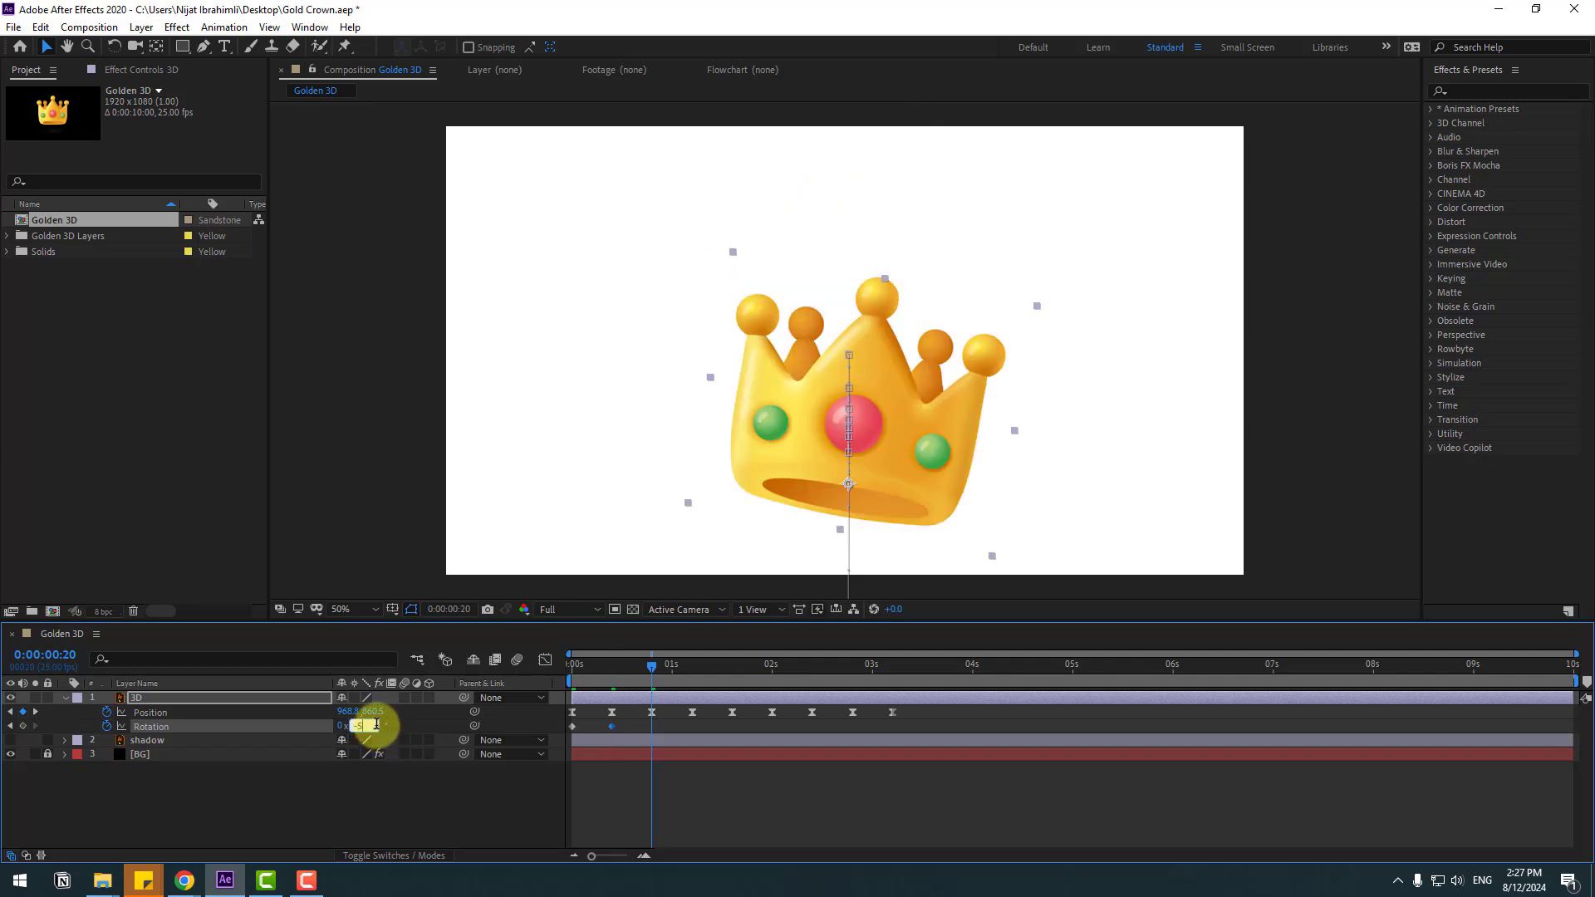
{"action": "type", "text": "-5"}
{"action": "key", "text": "Return"}
{"action": "key", "text": "shift+Page_Down"}
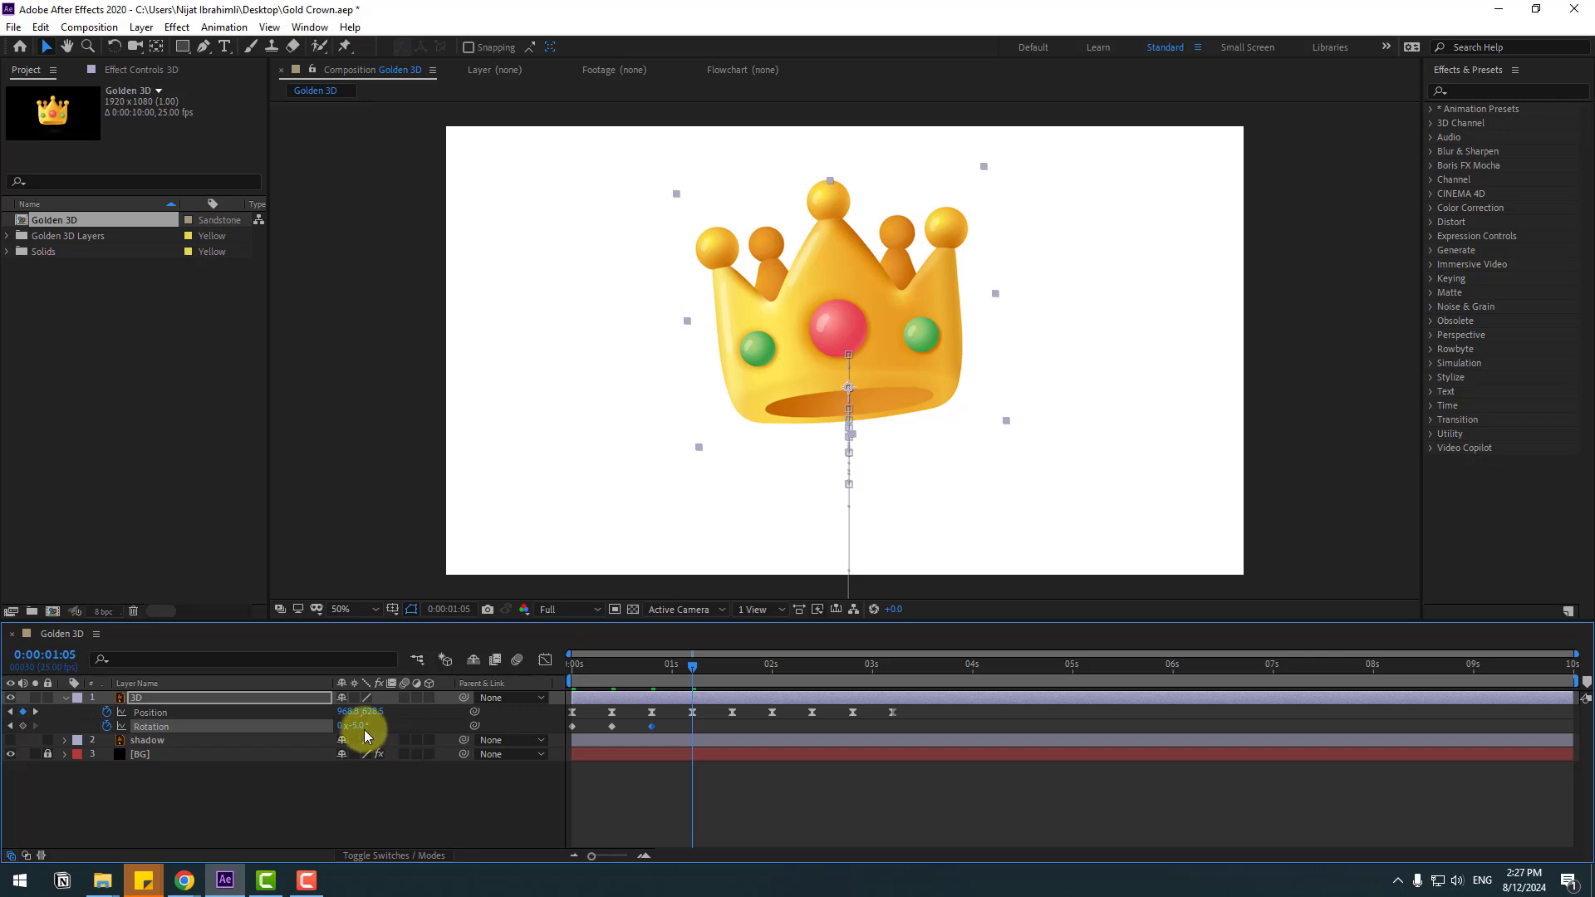
{"action": "left_click", "coordinate": [361, 727]}
{"action": "type", "text": "2.5"}
{"action": "key", "text": "Return"}
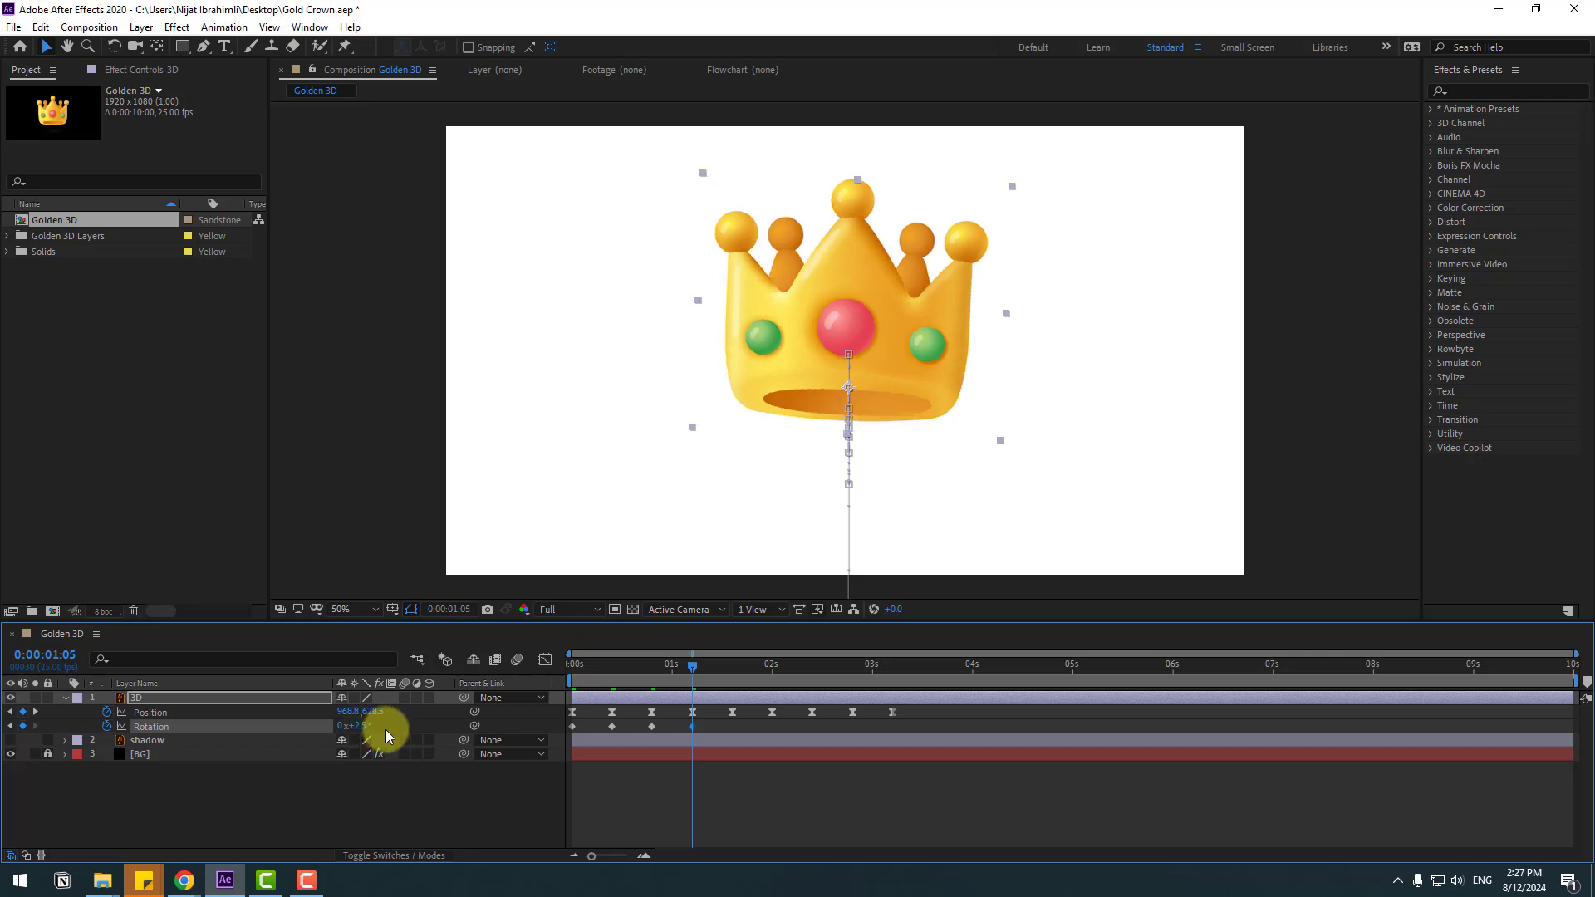
{"action": "key", "text": "shift+Page_Down"}
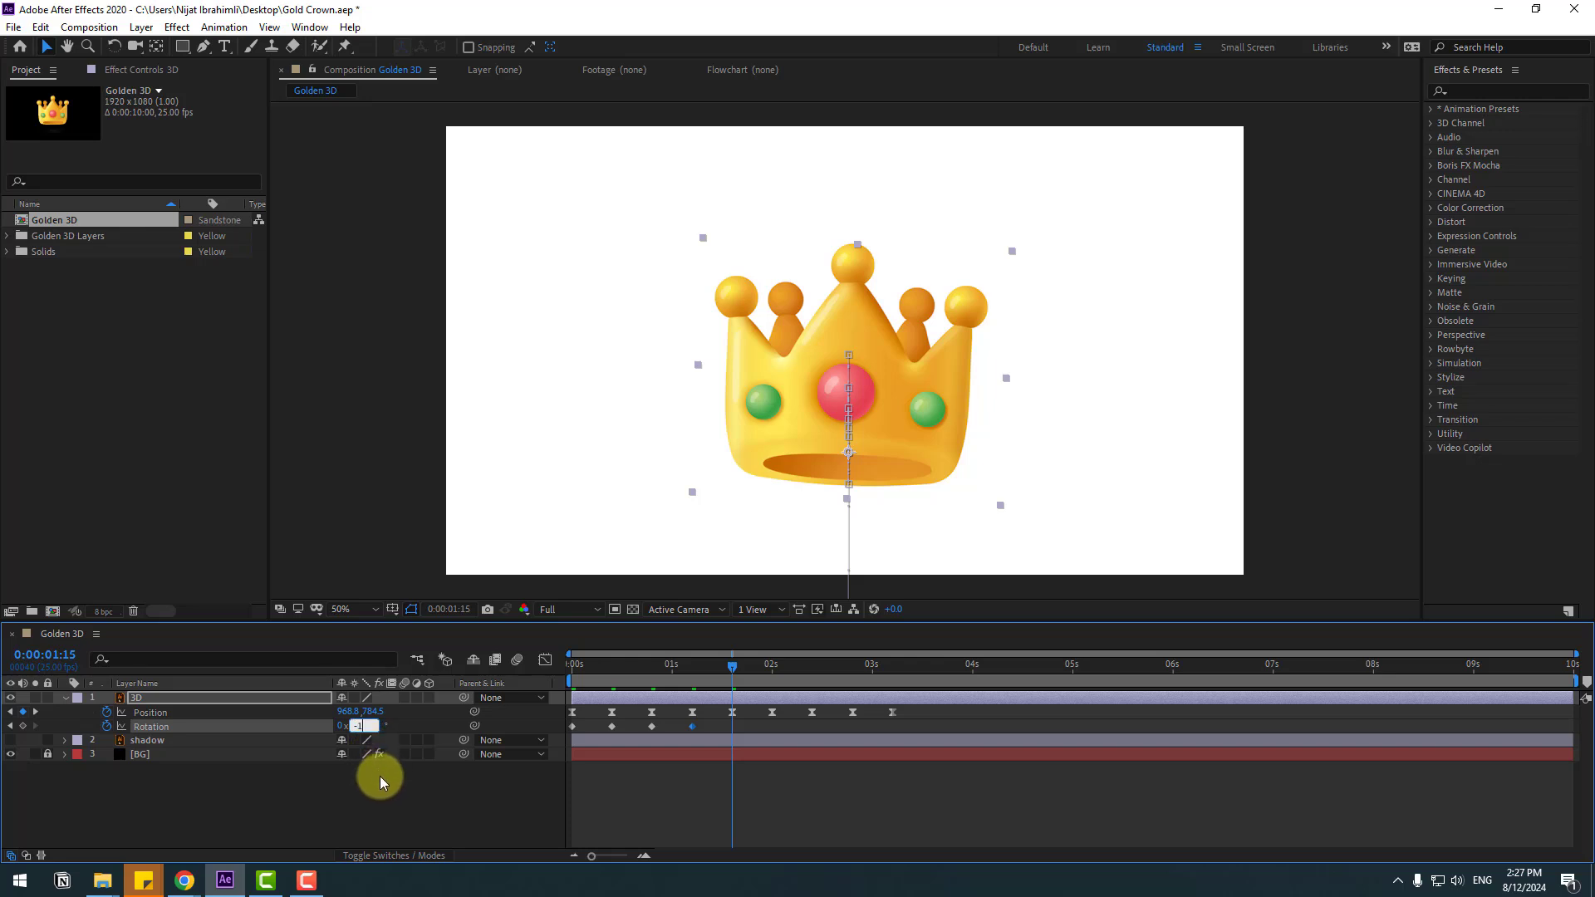
{"action": "type", "text": "-1.5"}
{"action": "key", "text": "Return"}
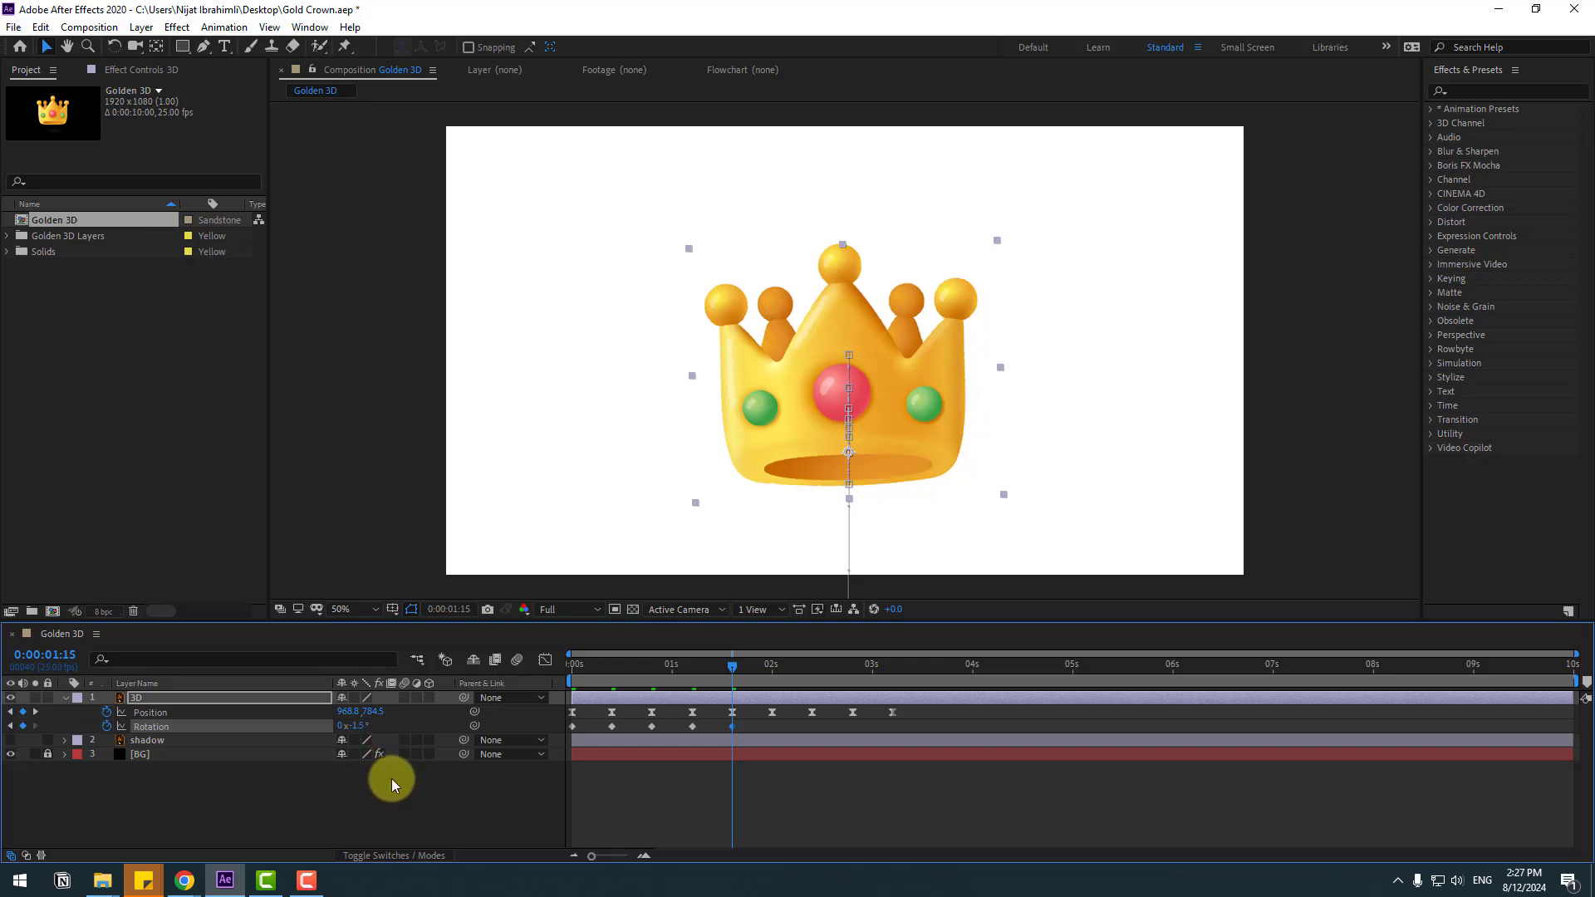
Finish the wobble with rotation 1° at 2:00, -0.5° at 2:10 and 0° at 2:20.
{"action": "key", "text": "shift+Page_Down"}
{"action": "left_click", "coordinate": [356, 725]}
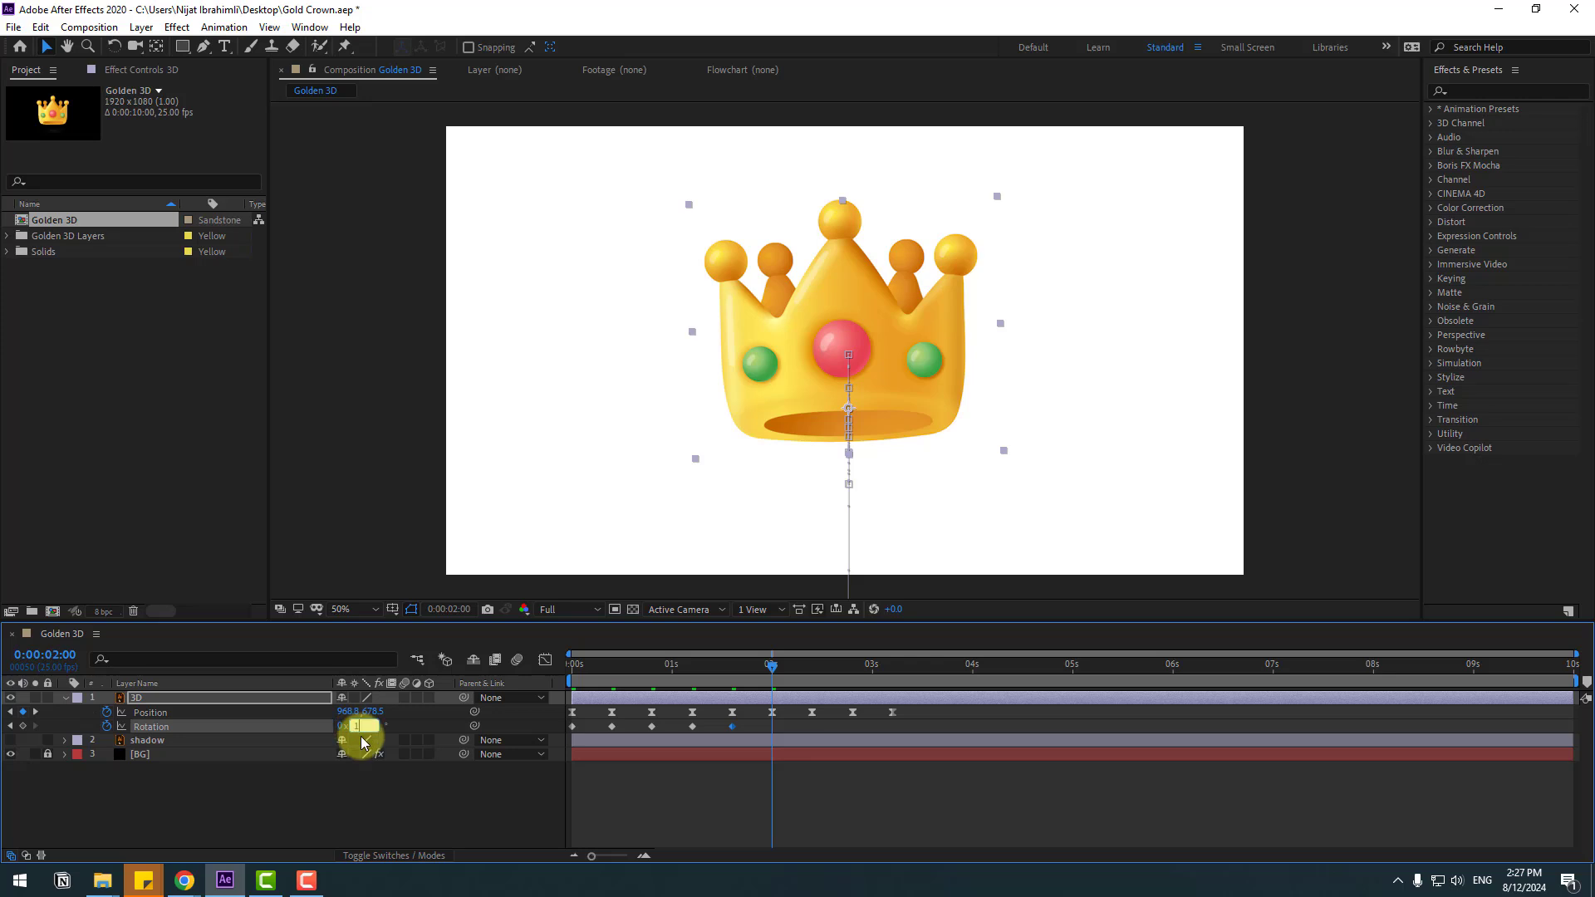
{"action": "type", "text": "1"}
{"action": "key", "text": "Return"}
{"action": "key", "text": "shift+Page_Down"}
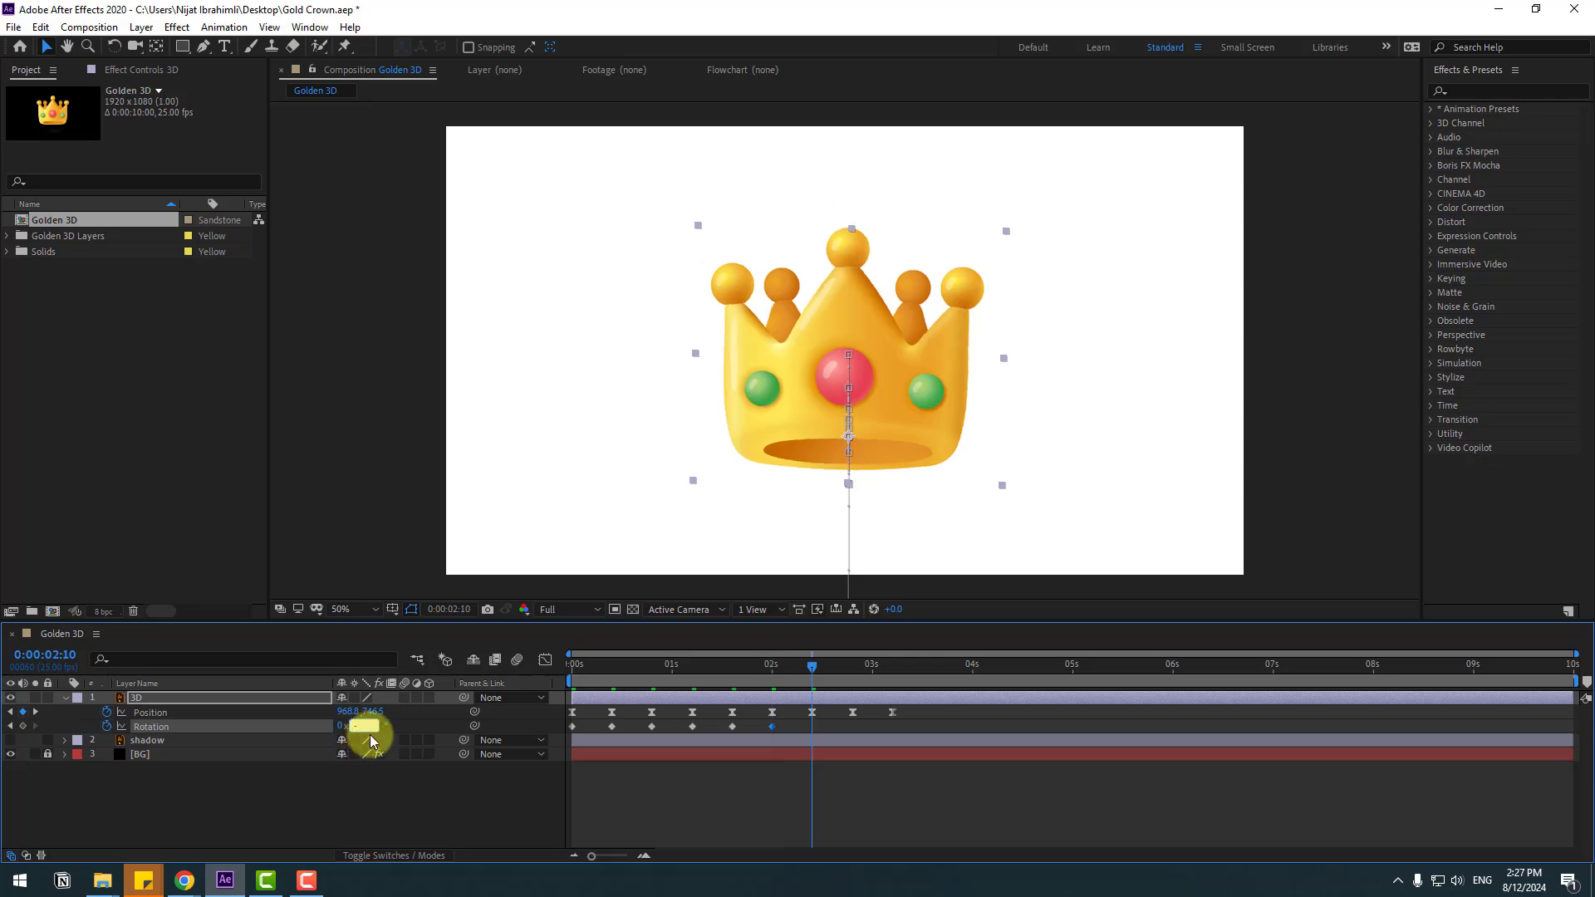
{"action": "left_click", "coordinate": [370, 735]}
{"action": "type", "text": "-0.5"}
{"action": "key", "text": "Return"}
{"action": "key", "text": "shift+Page_Down"}
{"action": "left_click", "coordinate": [363, 734]}
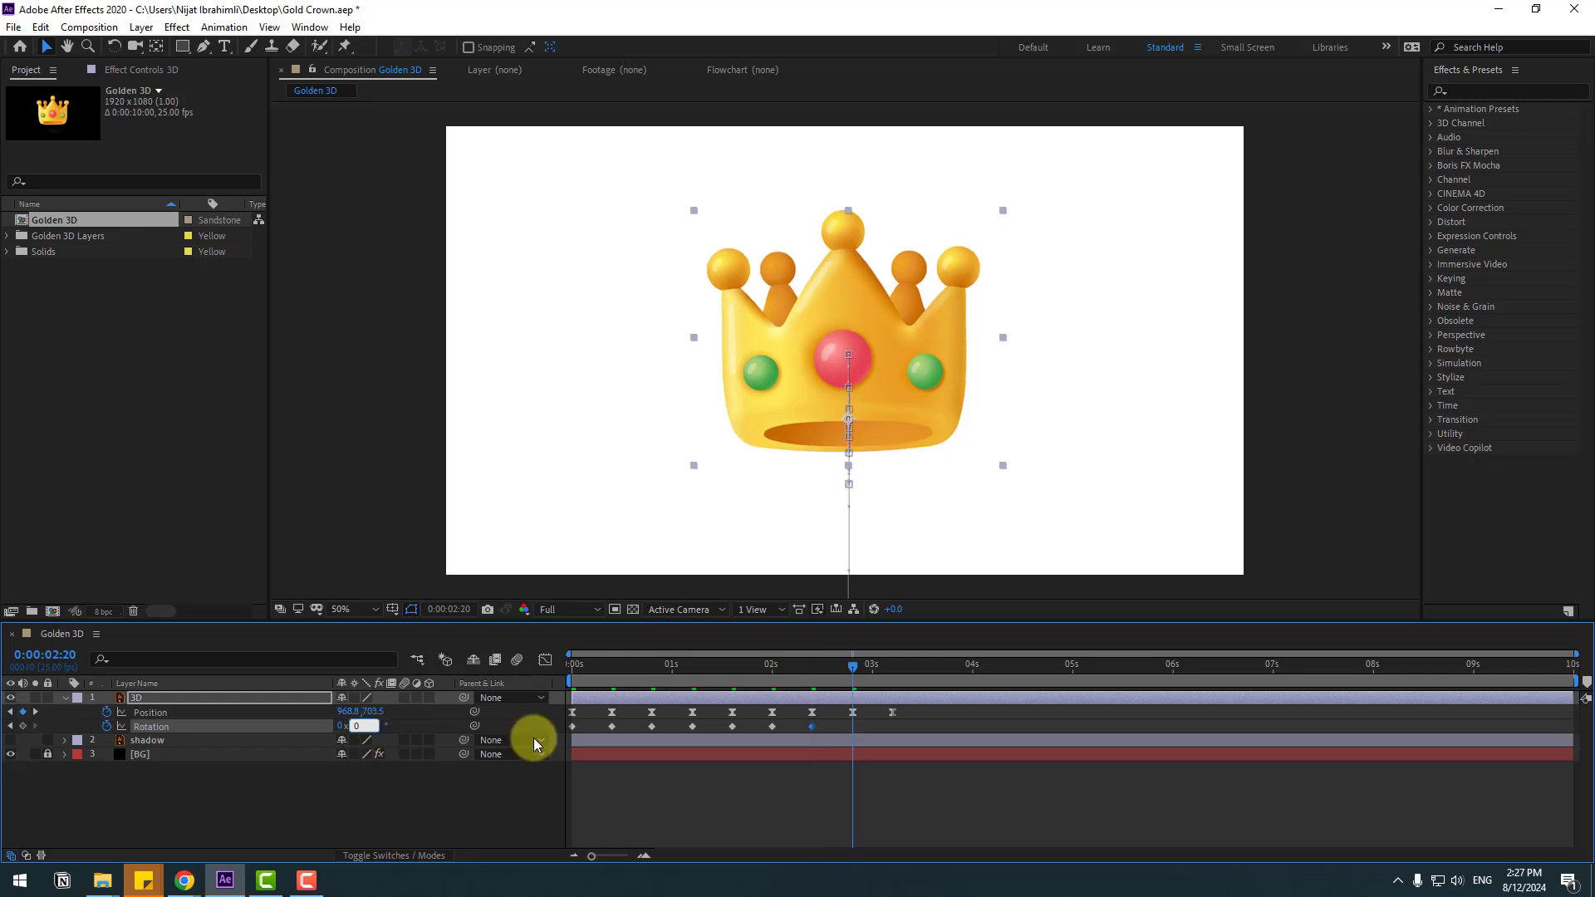
{"action": "type", "text": "0"}
{"action": "key", "text": "Return"}
Apply Easy Ease to all the crown's Rotation keyframes.
{"action": "left_click_drag", "start_coordinate": [869, 728], "coordinate": [540, 745]}
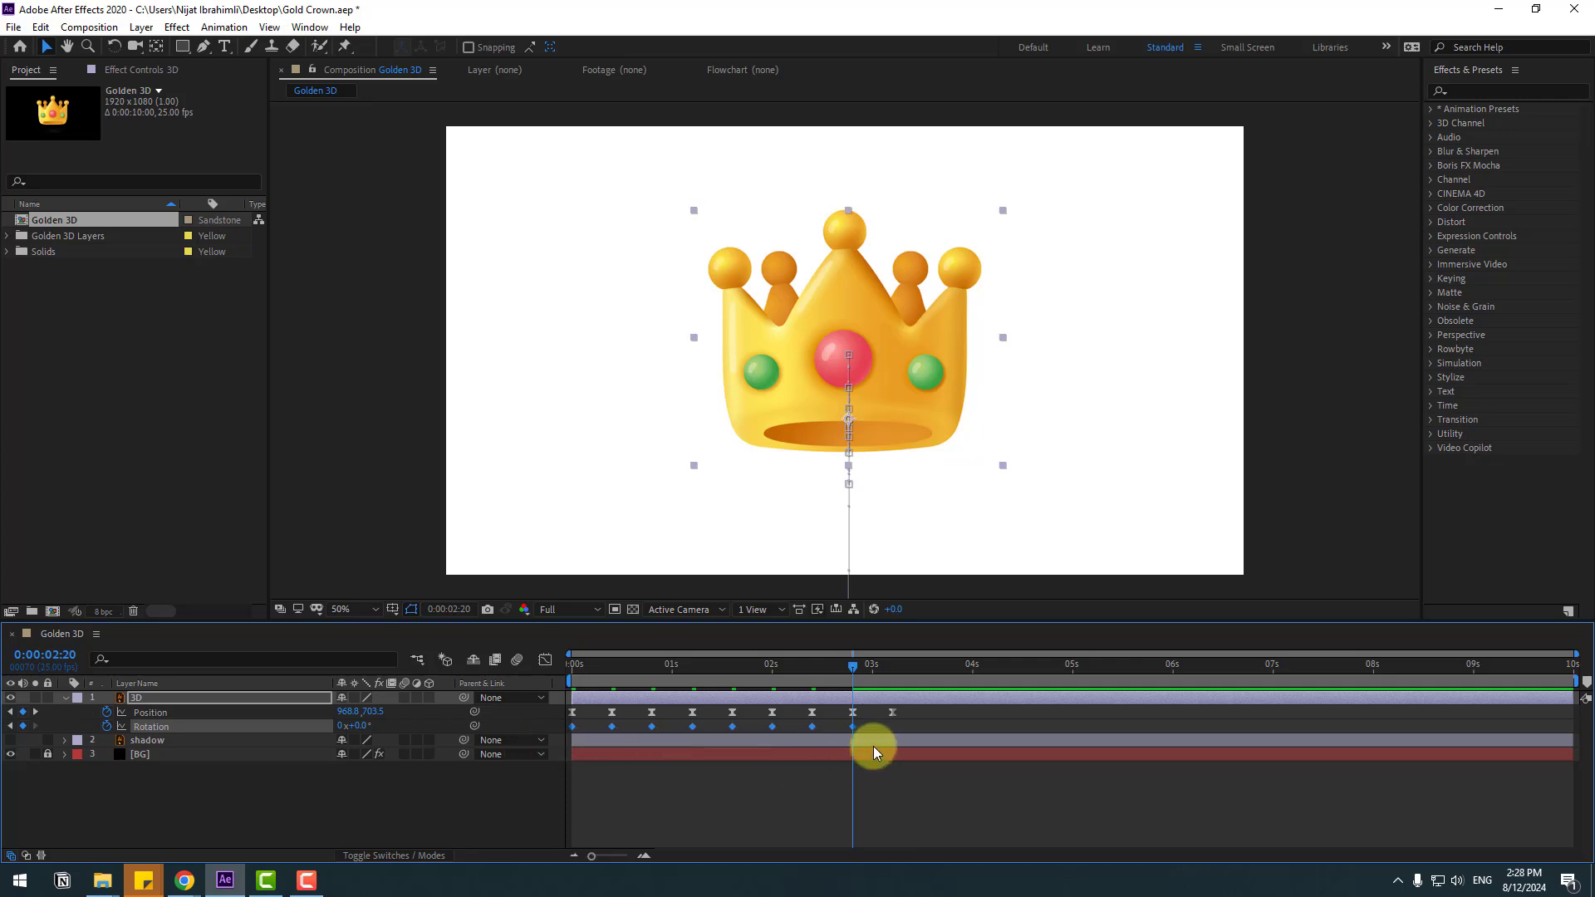
{"action": "right_click", "coordinate": [851, 725]}
{"action": "mouse_move", "coordinate": [869, 713]}
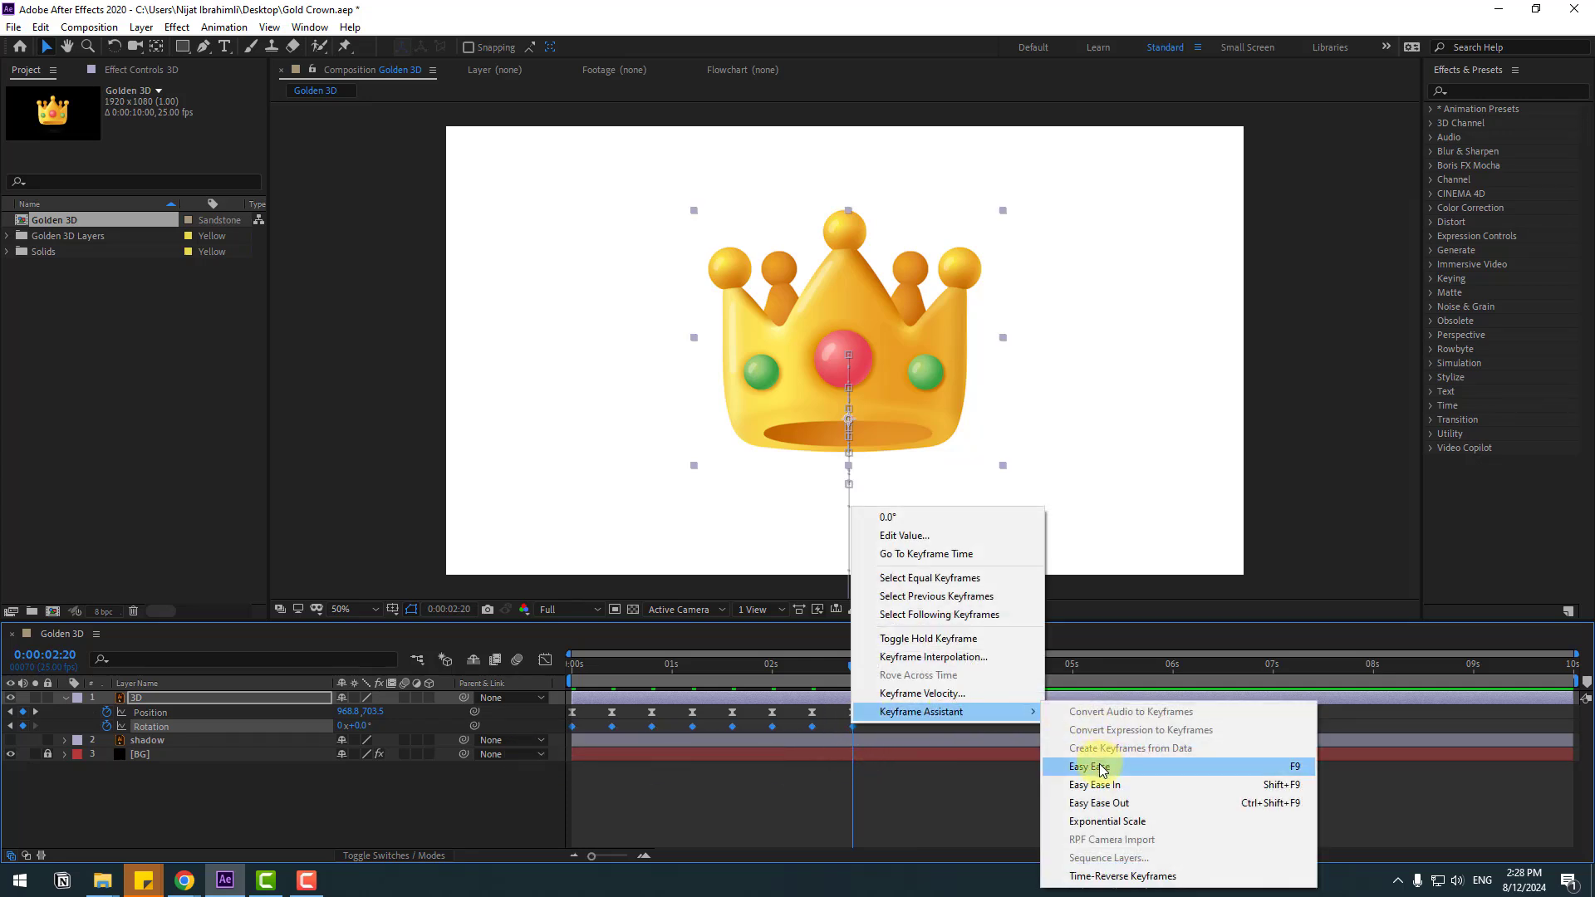
{"action": "left_click", "coordinate": [1108, 759]}
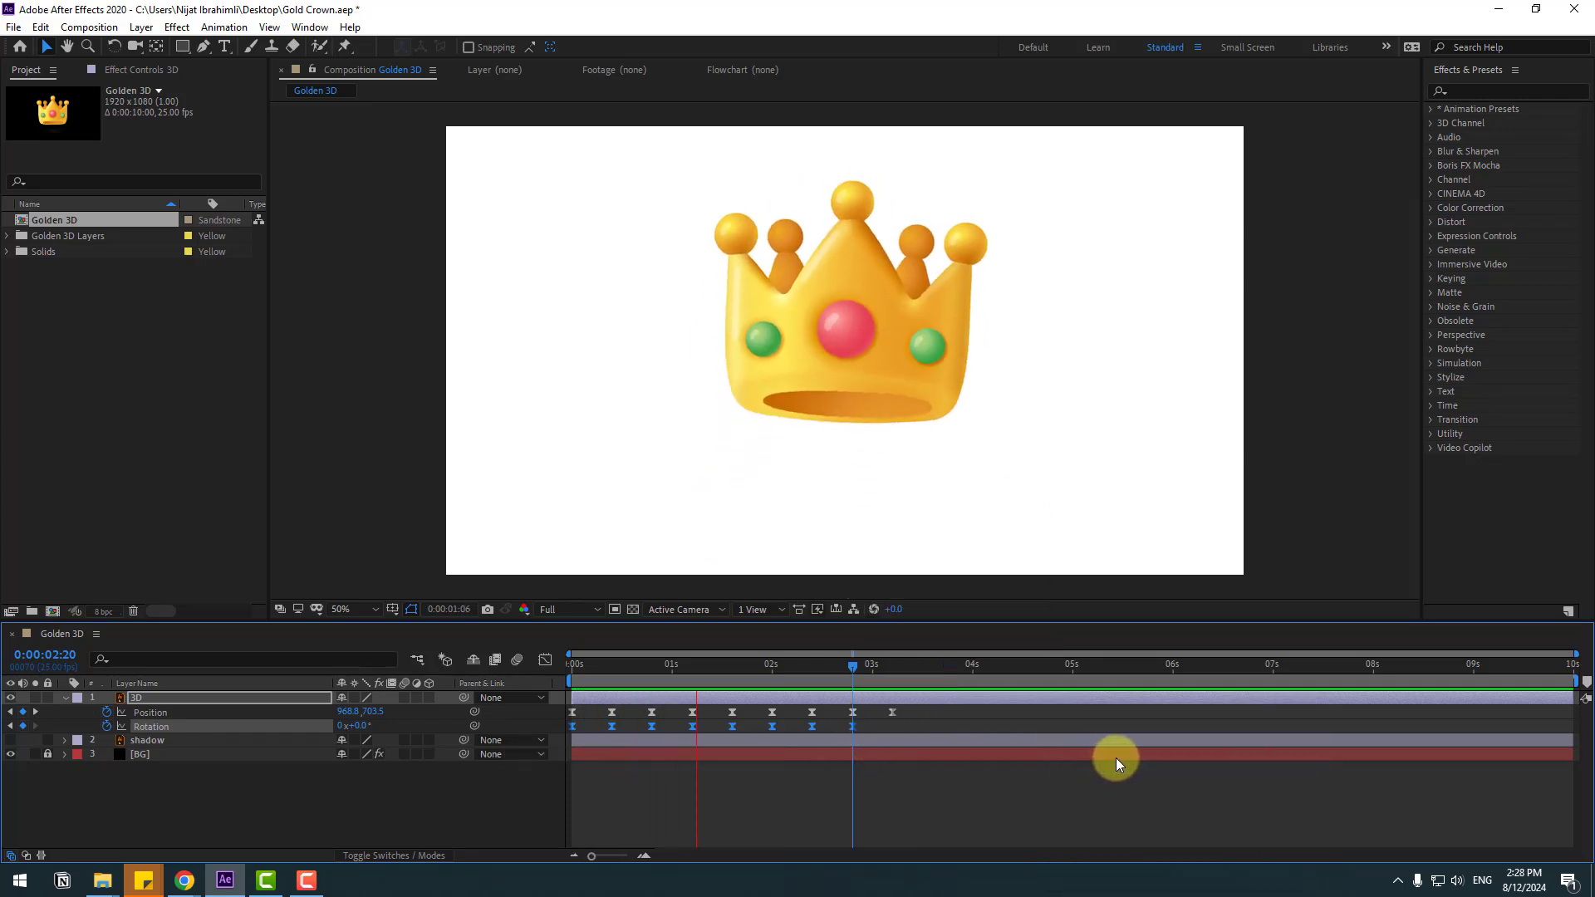
{"action": "key", "text": "space"}
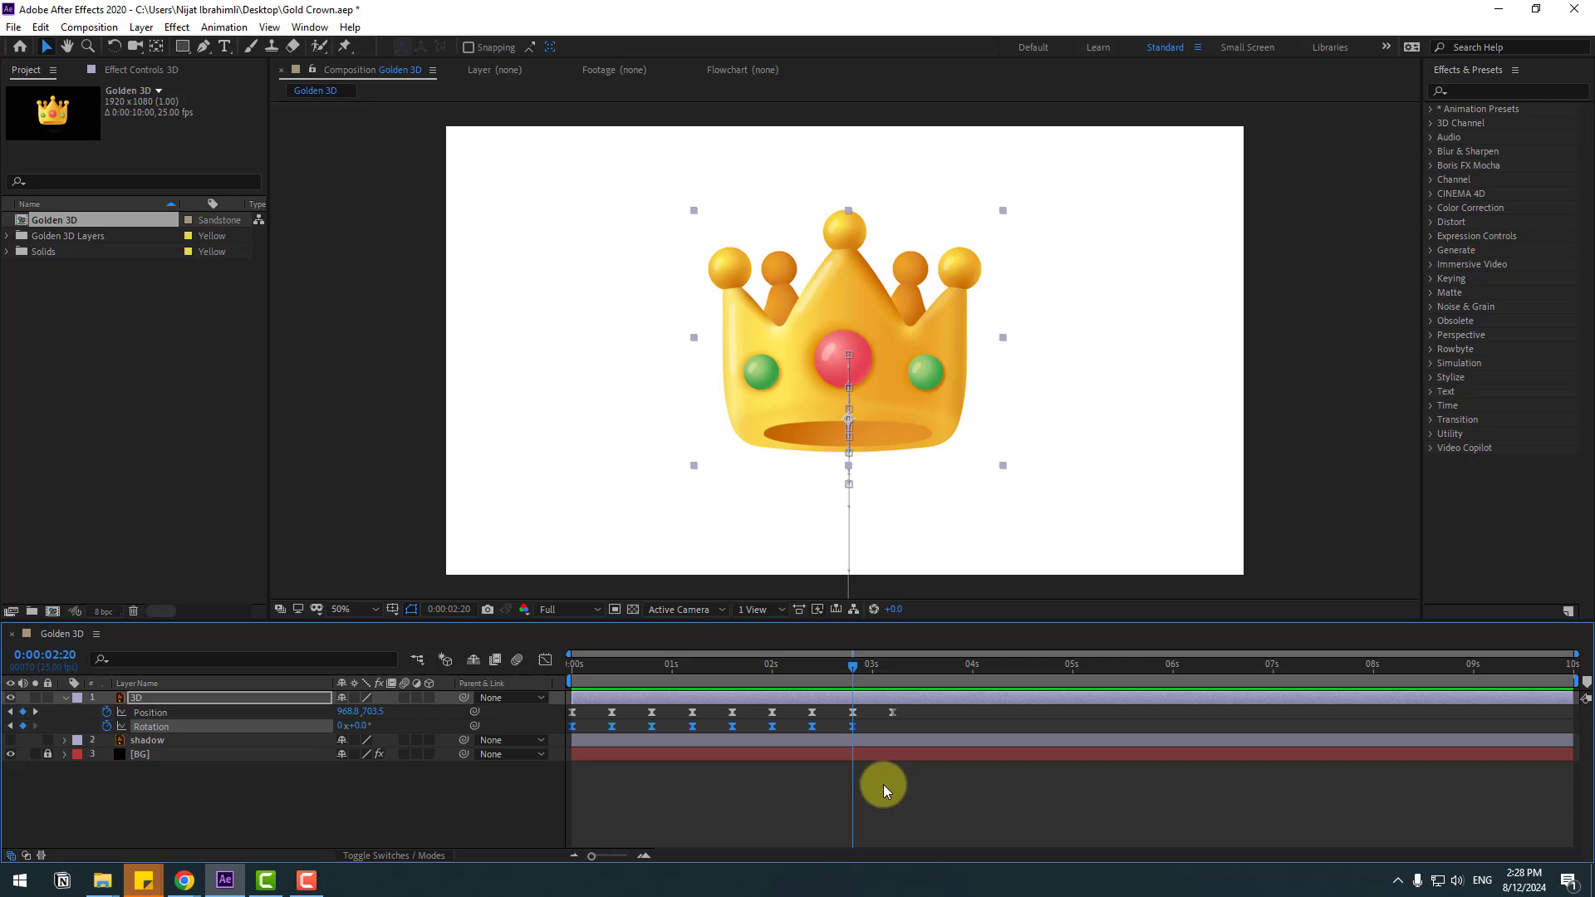
Spread the Rotation keyframes over a longer time and preview the eased wobble.
{"action": "left_click_drag", "start_coordinate": [855, 728], "coordinate": [914, 731], "text": "alt"}
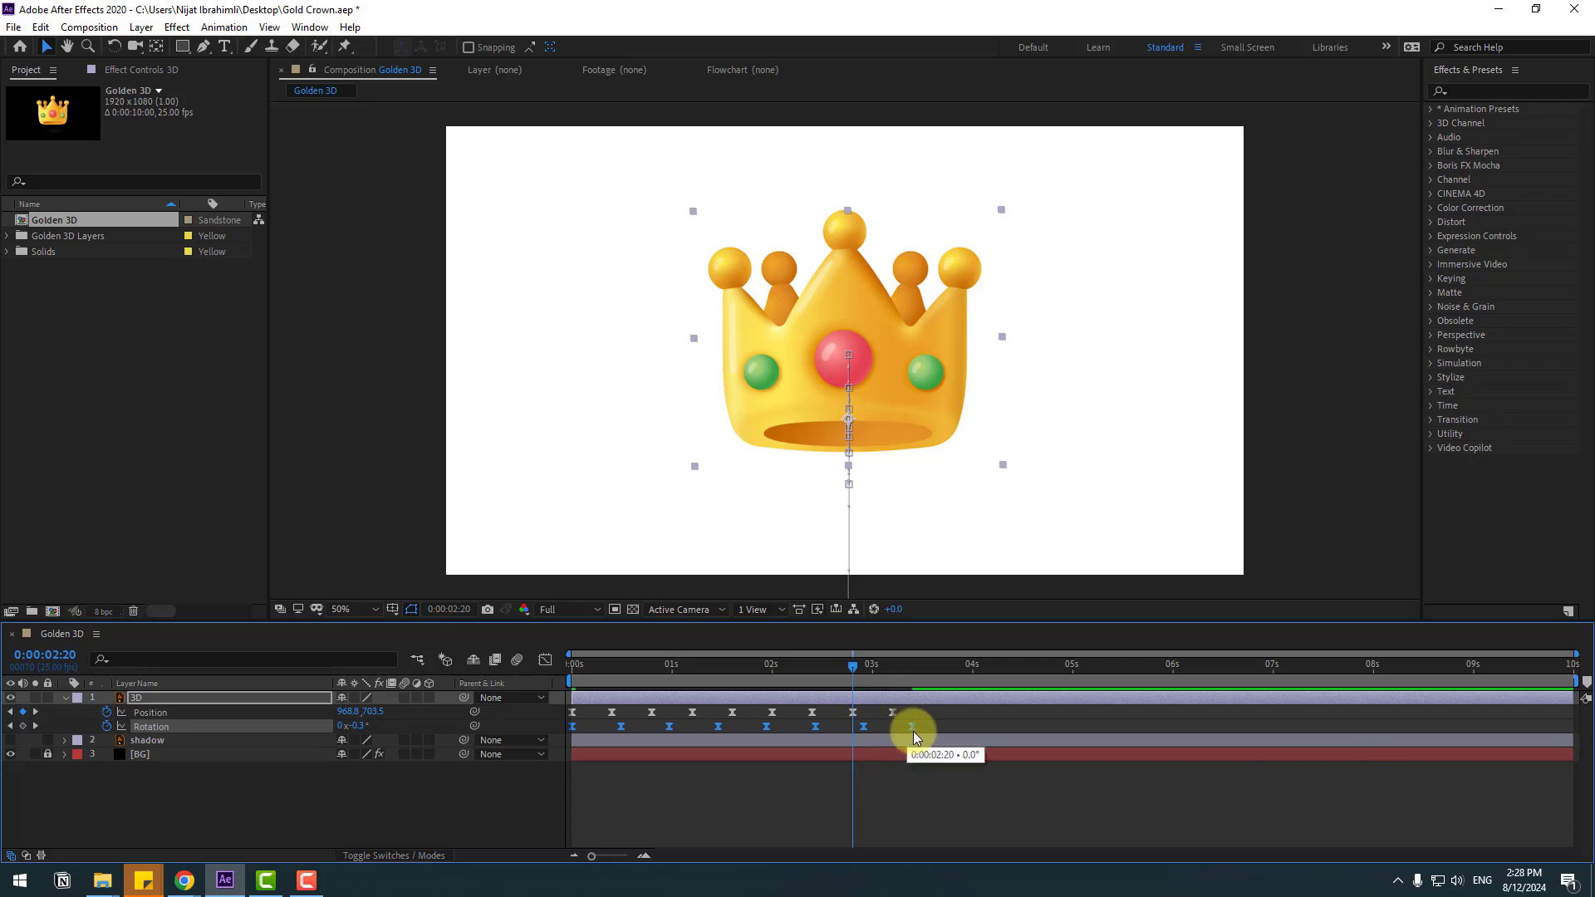
{"action": "key", "text": "space"}
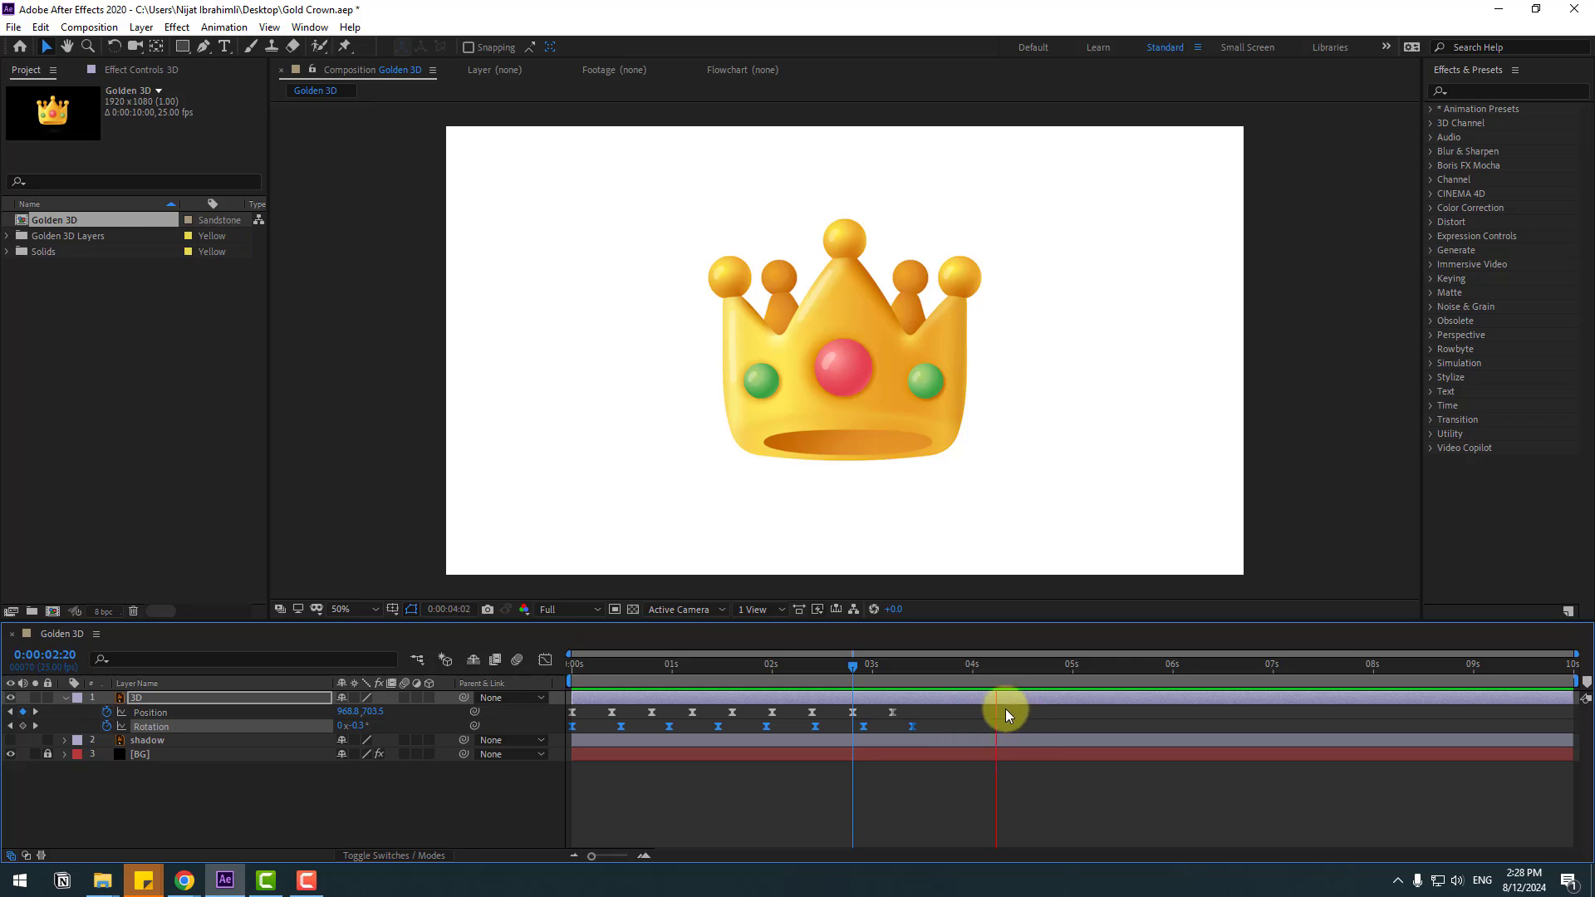
{"action": "key", "text": "space"}
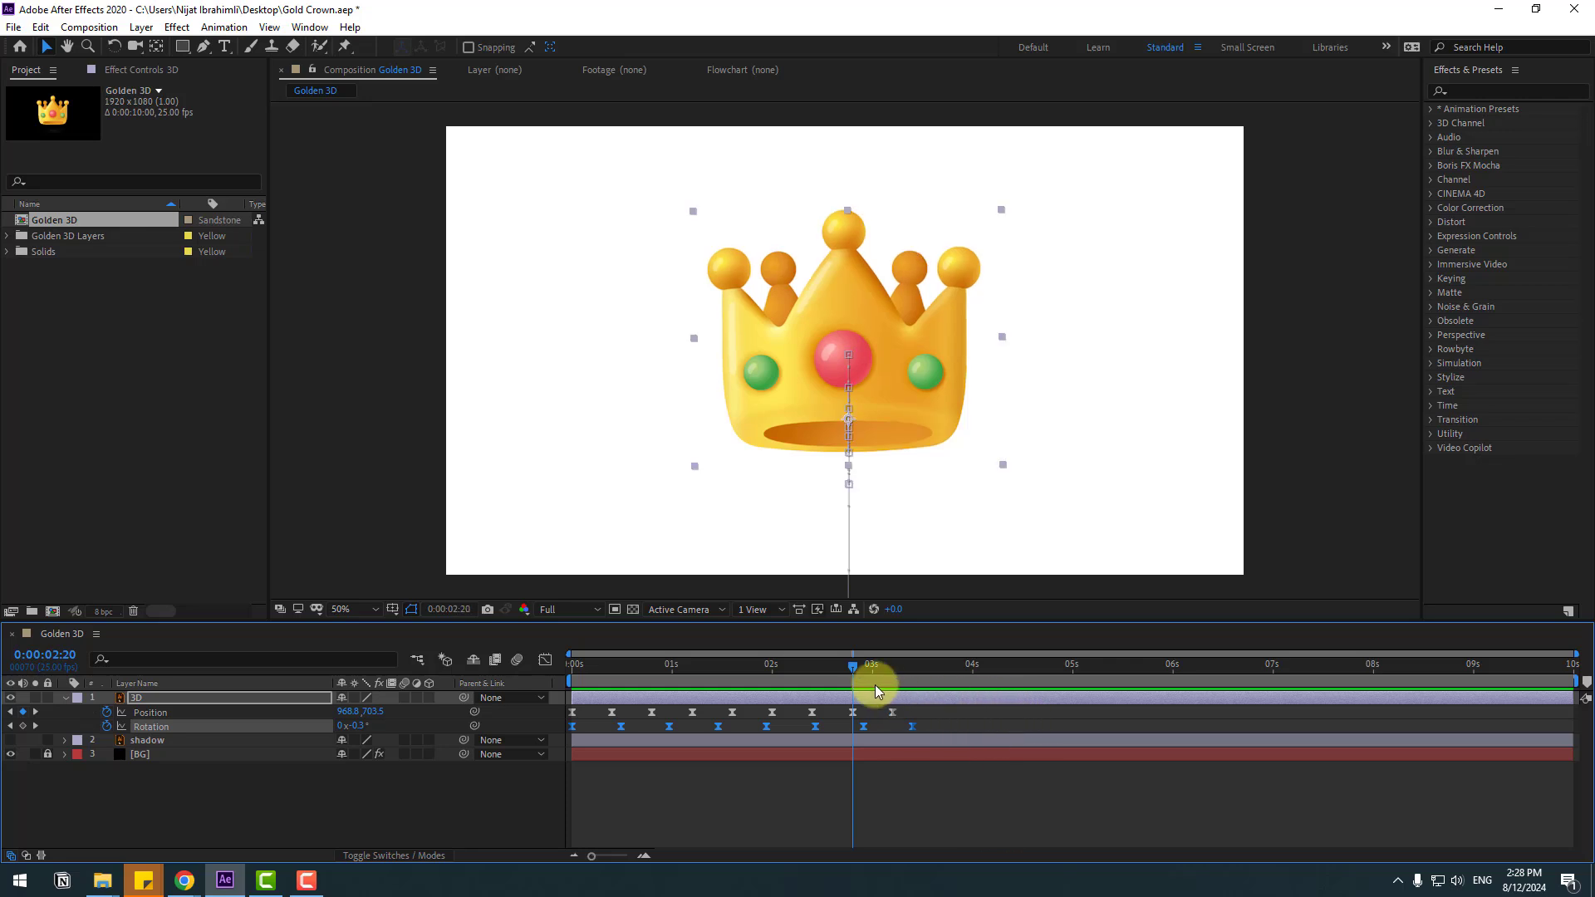
Search Effects & Presets for 'swe' and apply CC Light Sweep to the 3D crown layer.
{"action": "left_click", "coordinate": [1466, 92]}
{"action": "type", "text": "swe"}
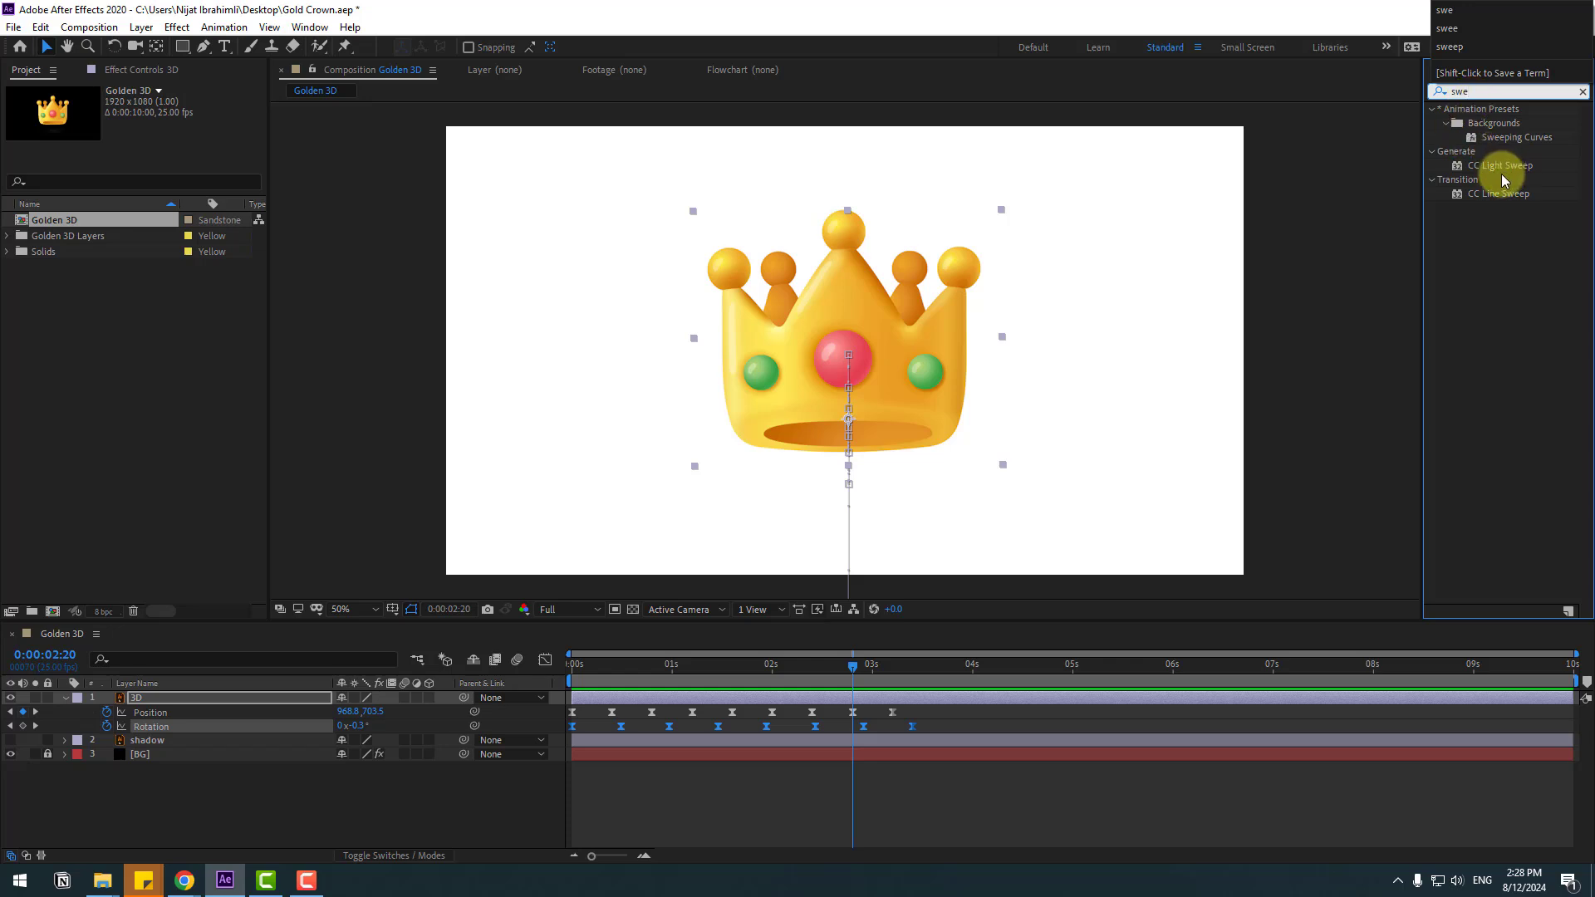
{"action": "left_click_drag", "start_coordinate": [1496, 172], "coordinate": [133, 703]}
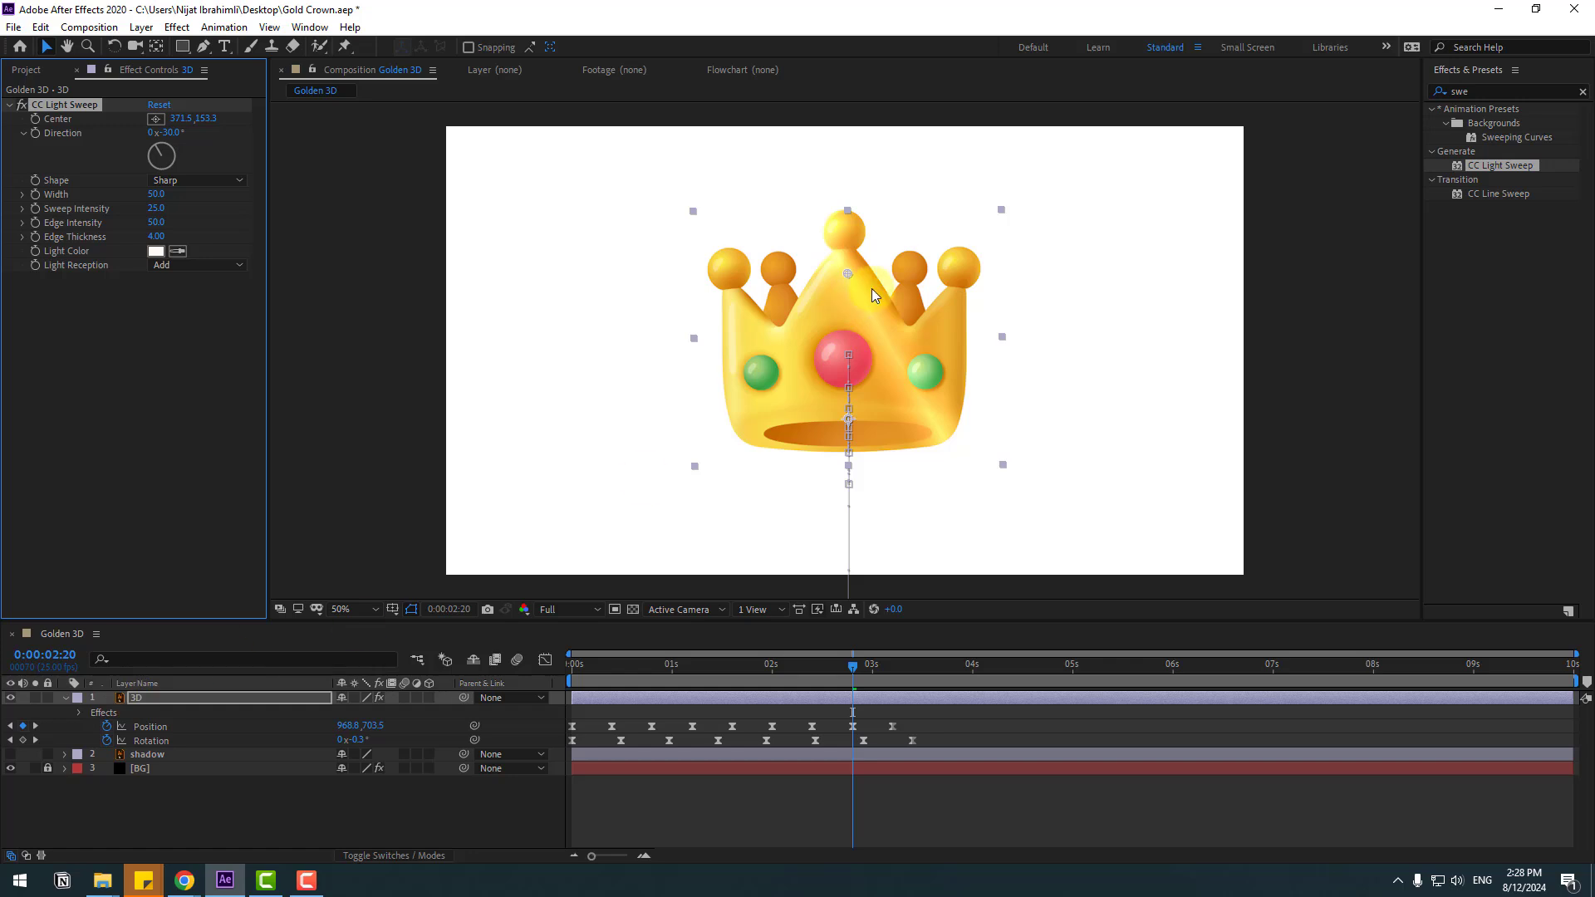
Move the light sweep Center left of the crown to -106.0, 446.8.
{"action": "left_click", "coordinate": [740, 701]}
{"action": "left_click_drag", "start_coordinate": [848, 276], "coordinate": [698, 371]}
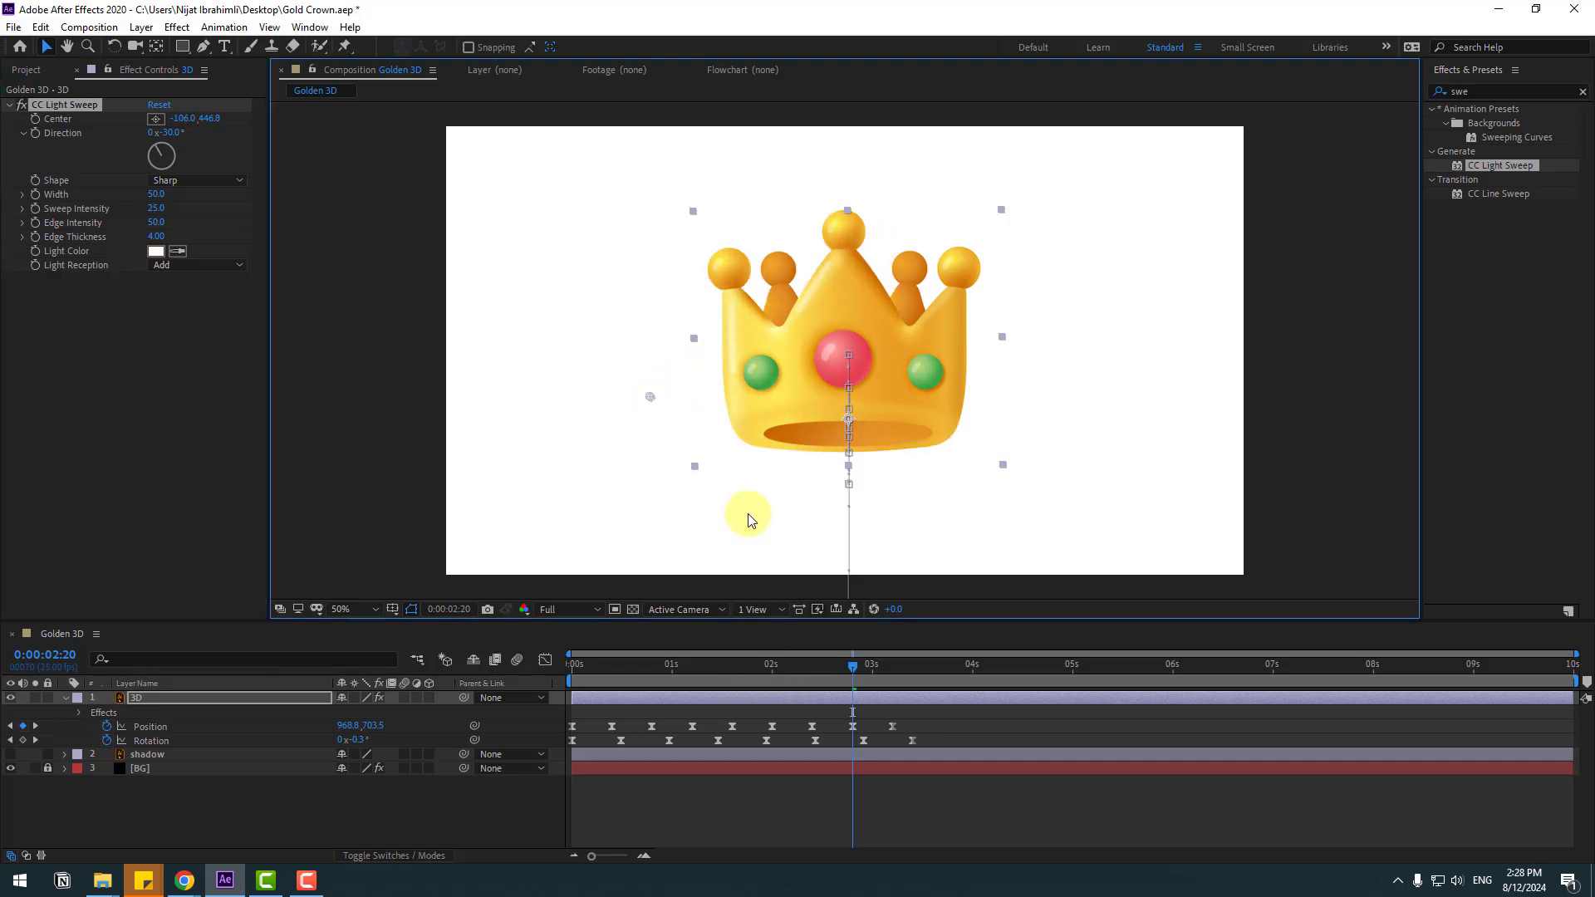
{"action": "left_click_drag", "start_coordinate": [831, 672], "coordinate": [888, 670]}
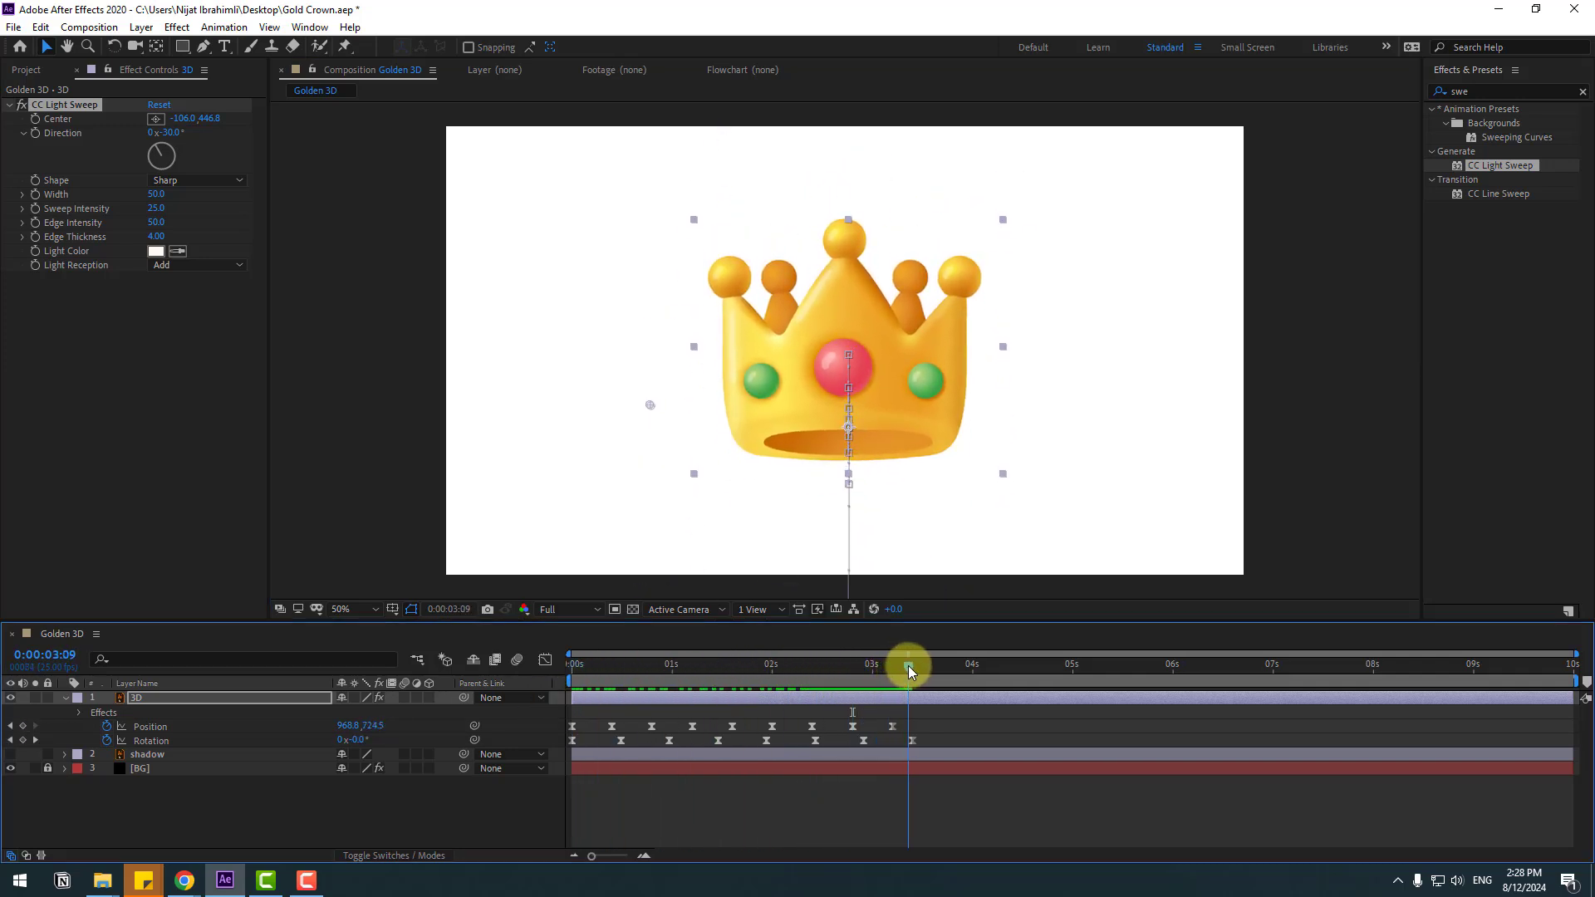
Keyframe the sweep Center from -106.0, 446.8 at 3:09 to 614.0, 92.8 at 4:04.
{"action": "left_click", "coordinate": [36, 119]}
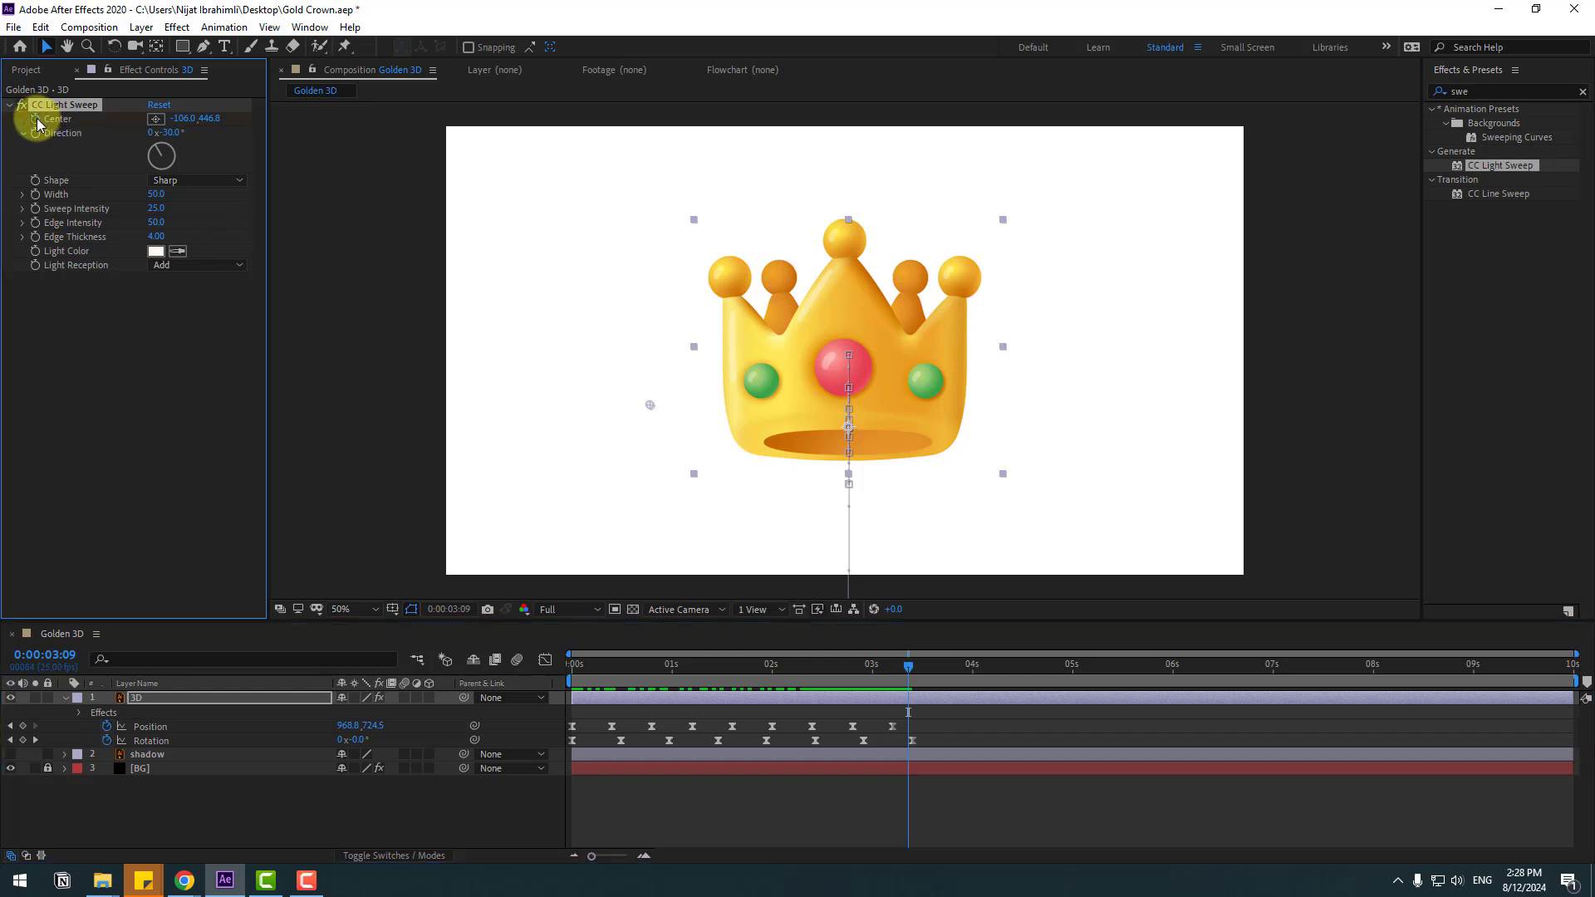
{"action": "key", "text": "u"}
{"action": "left_click", "coordinate": [944, 721]}
{"action": "left_click", "coordinate": [947, 701]}
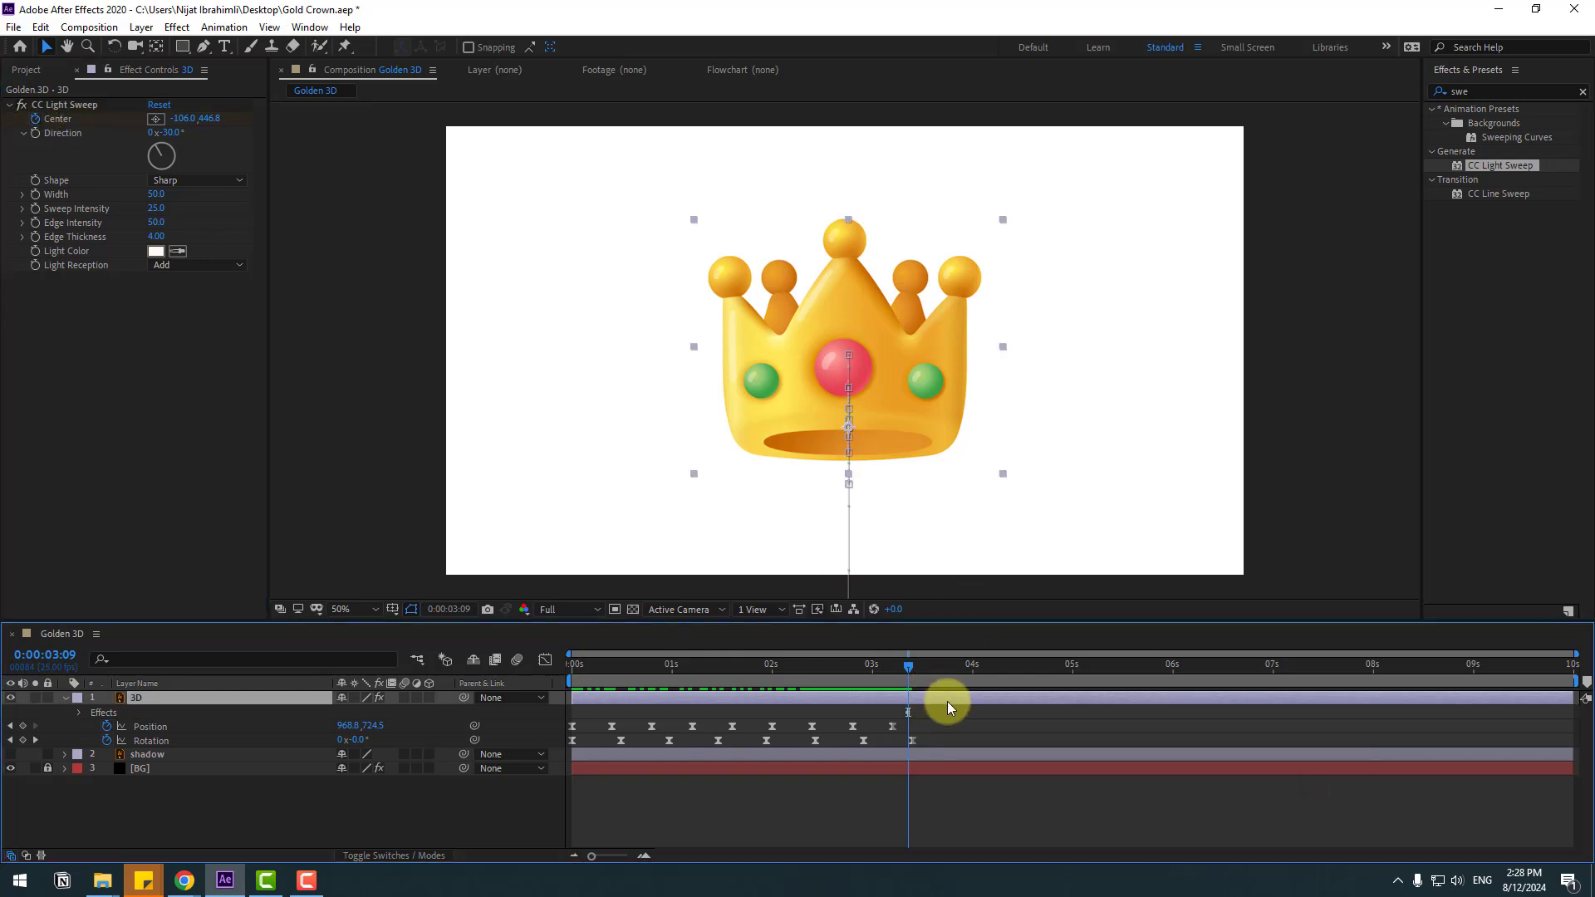
{"action": "left_click", "coordinate": [949, 724]}
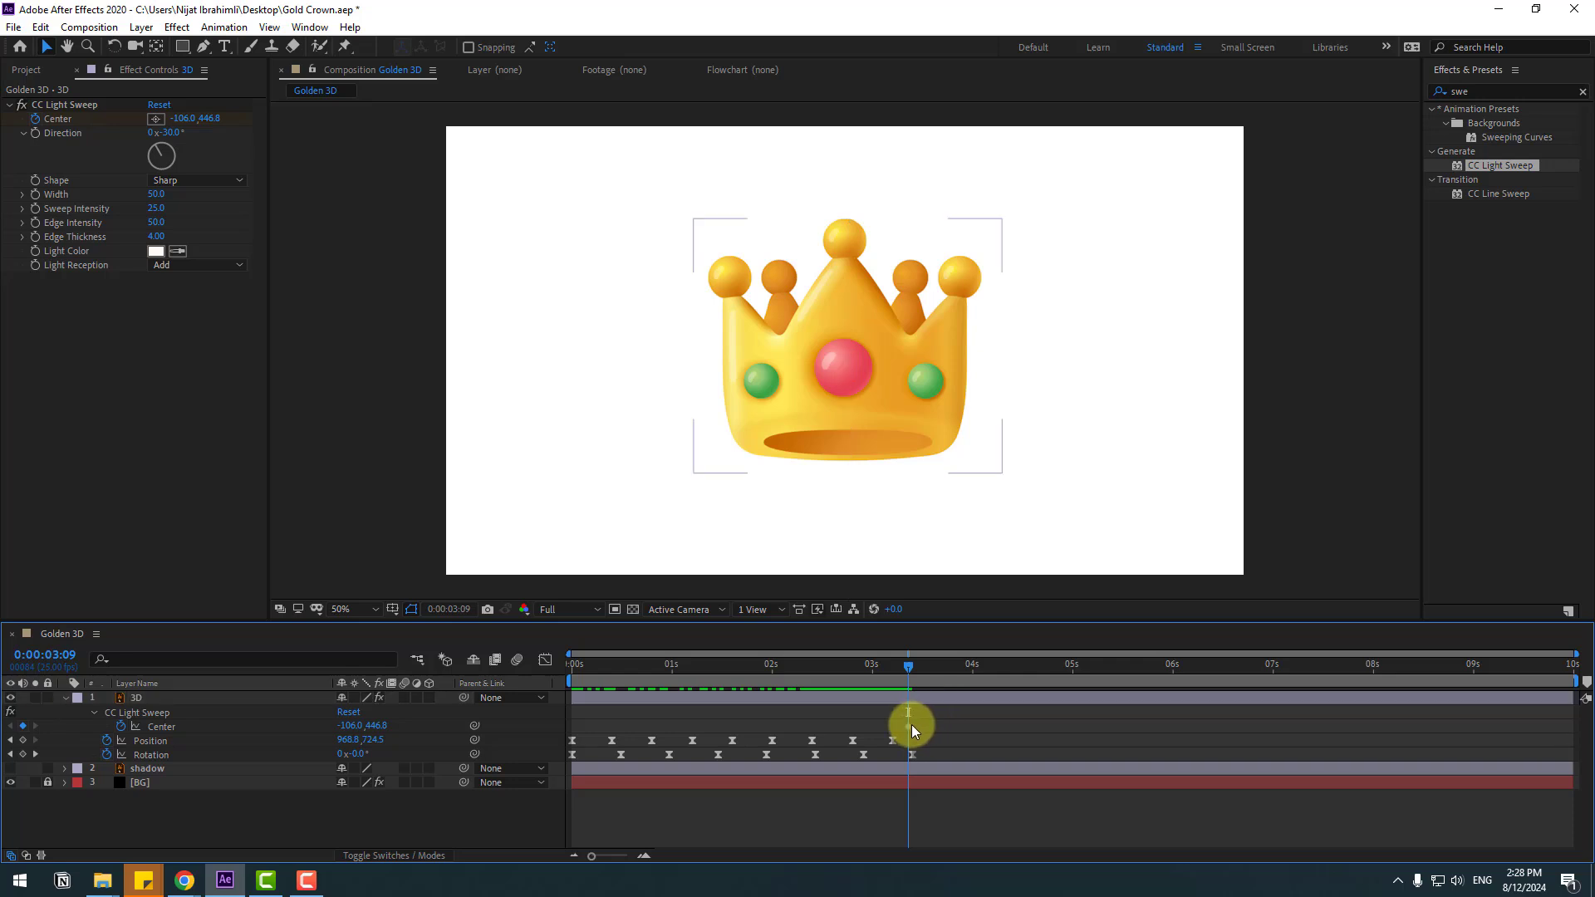
{"action": "left_click", "coordinate": [909, 726]}
{"action": "left_click_drag", "start_coordinate": [935, 668], "coordinate": [989, 670]}
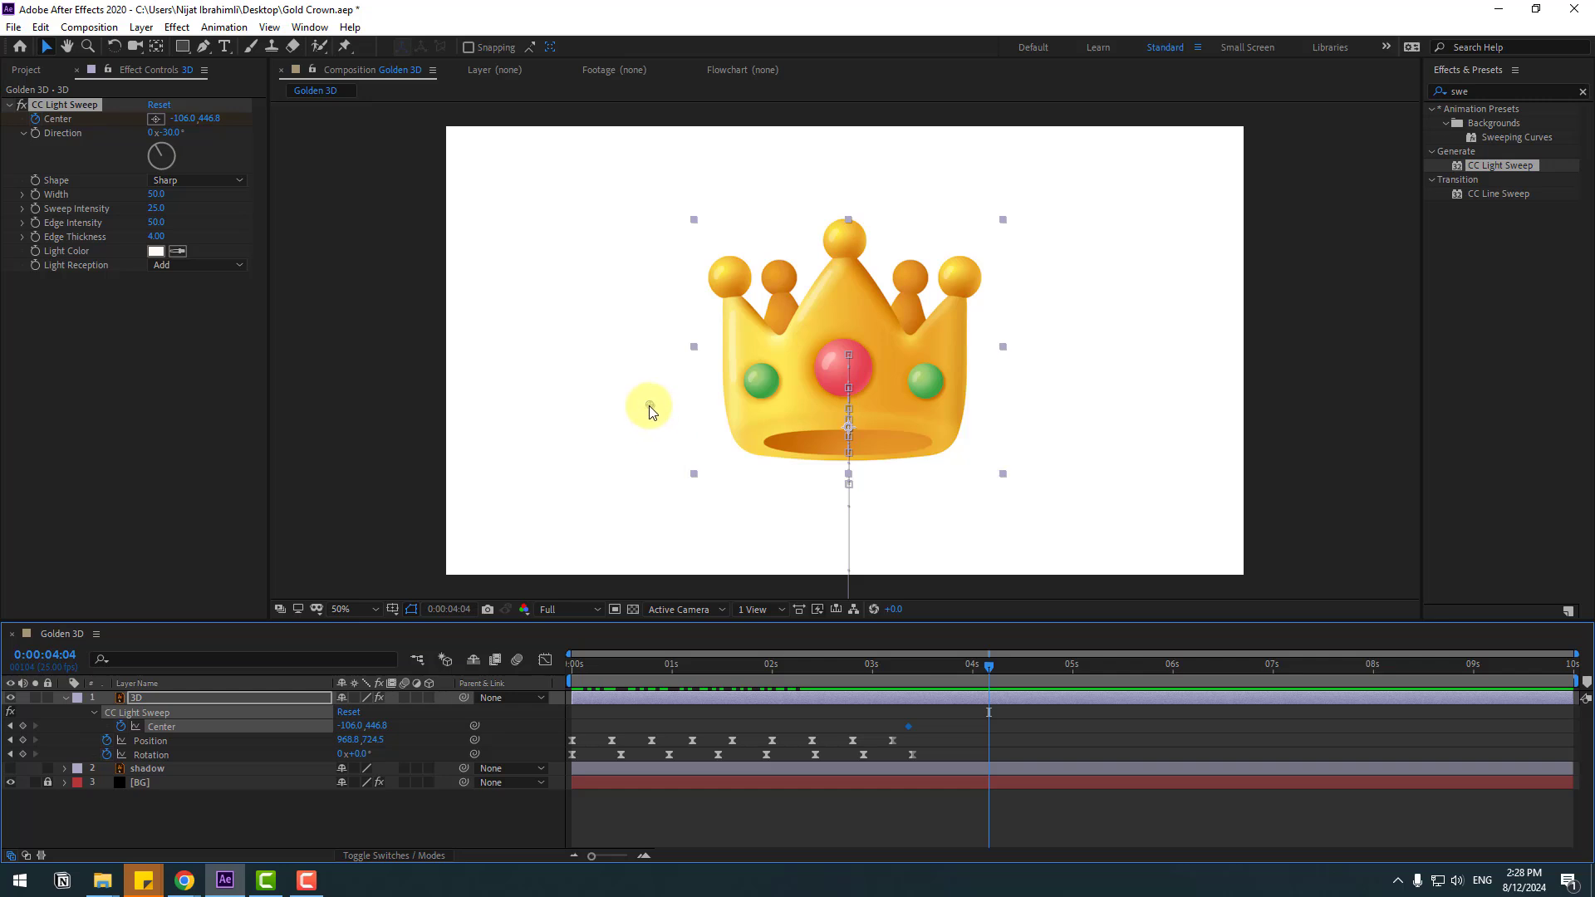
{"action": "left_click_drag", "start_coordinate": [650, 406], "coordinate": [947, 259]}
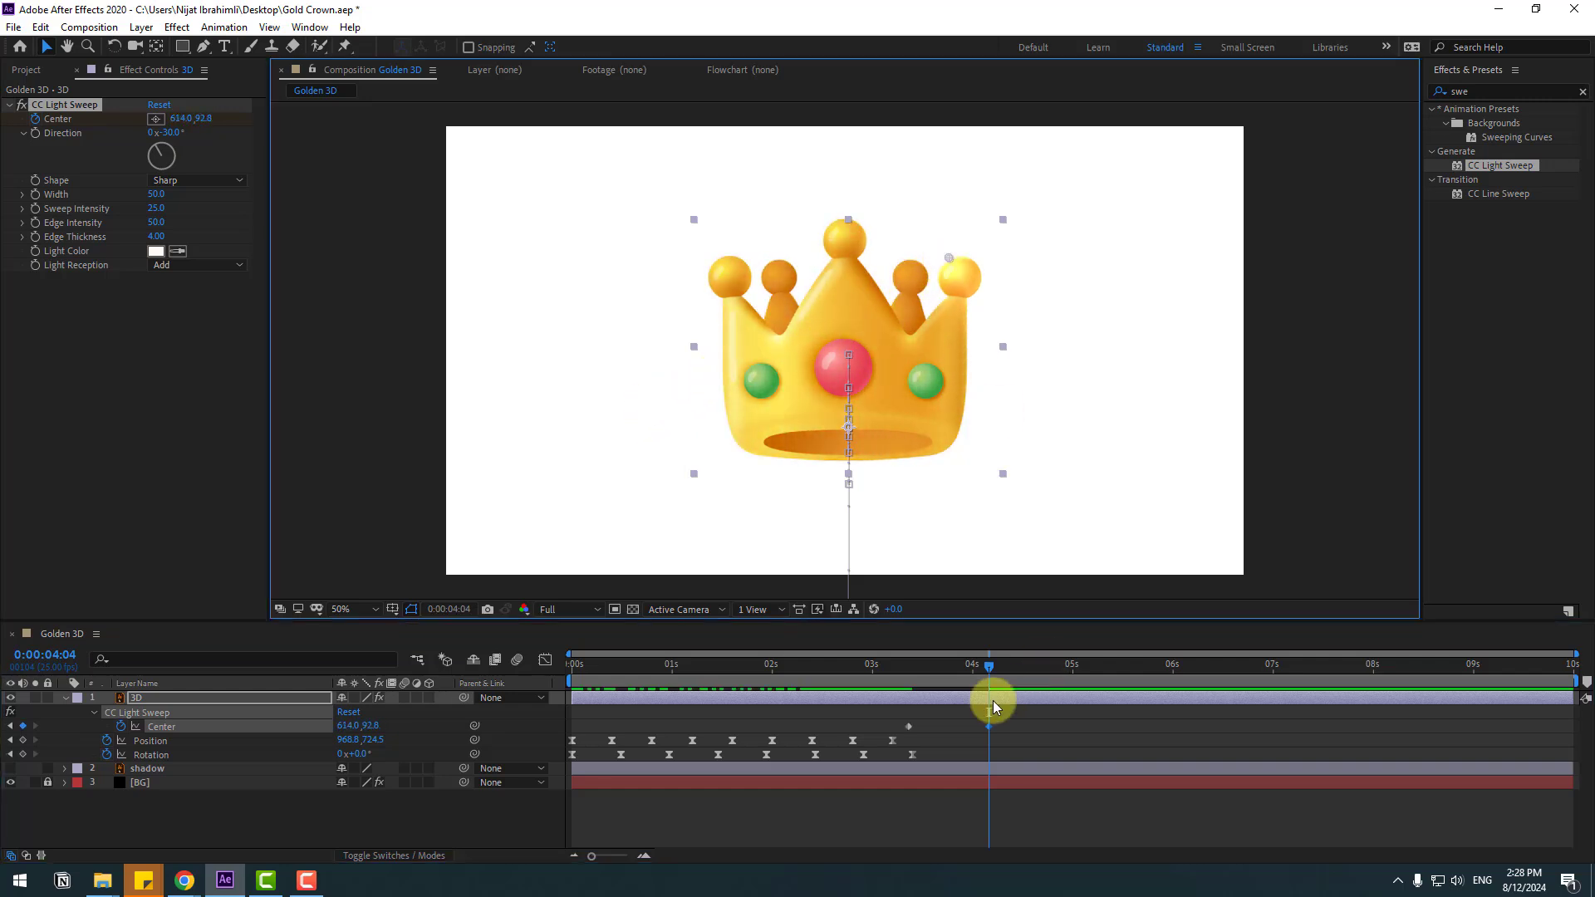
{"action": "left_click_drag", "start_coordinate": [1019, 720], "coordinate": [910, 725]}
Easy Ease the light sweep's Center keyframes and drag the first ease to about 66% influence.
{"action": "right_click", "coordinate": [910, 726]}
{"action": "mouse_move", "coordinate": [920, 713]}
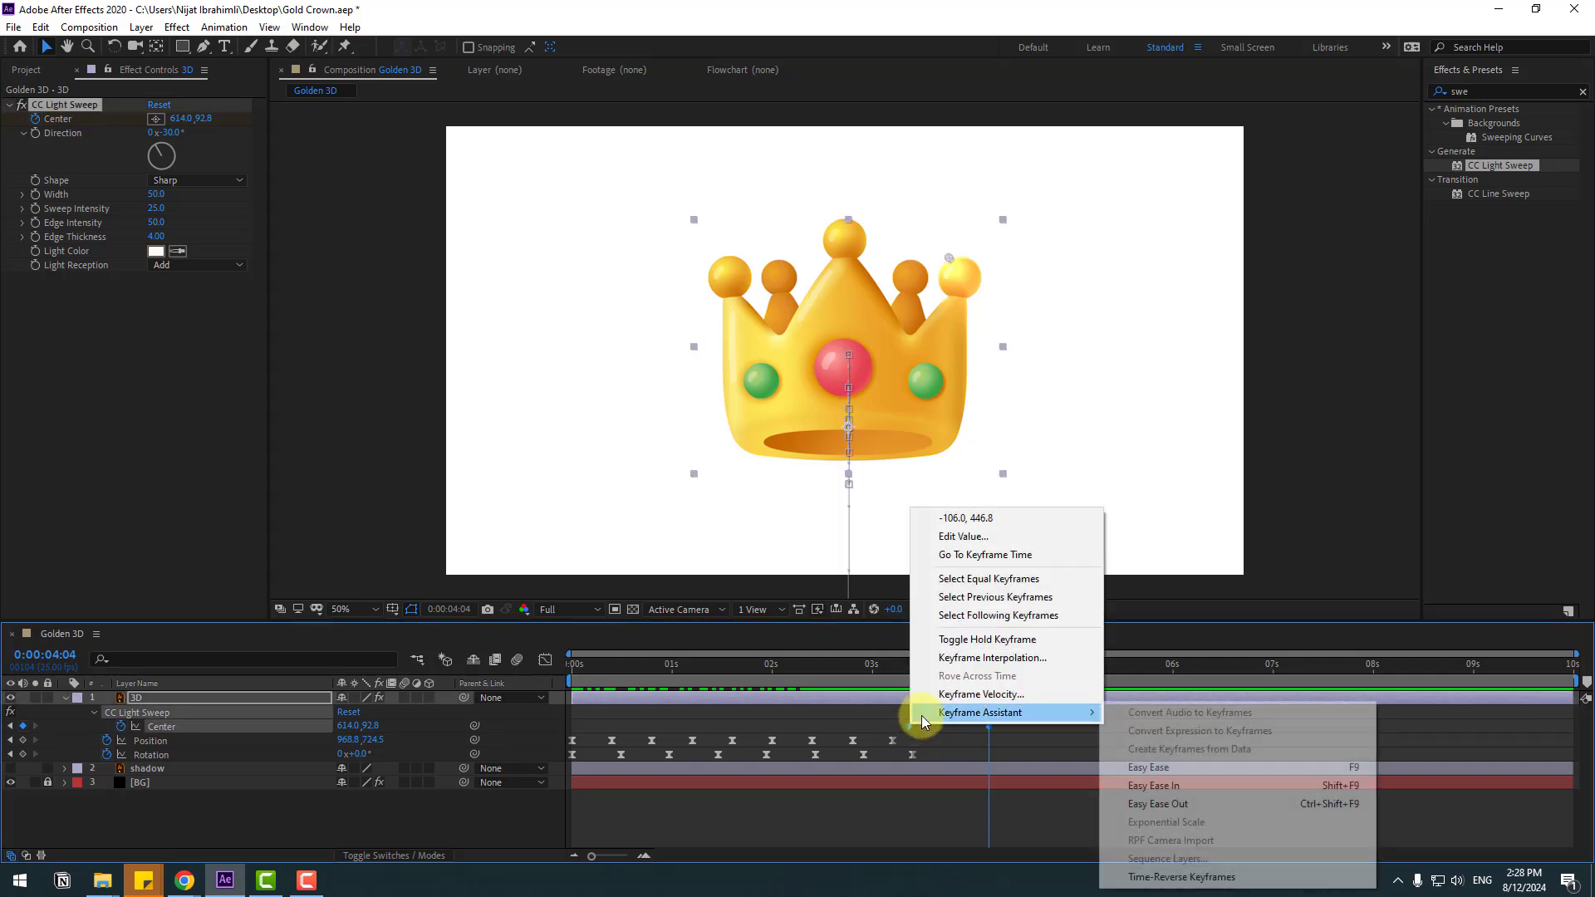
{"action": "left_click", "coordinate": [1184, 770]}
{"action": "left_click", "coordinate": [545, 659]}
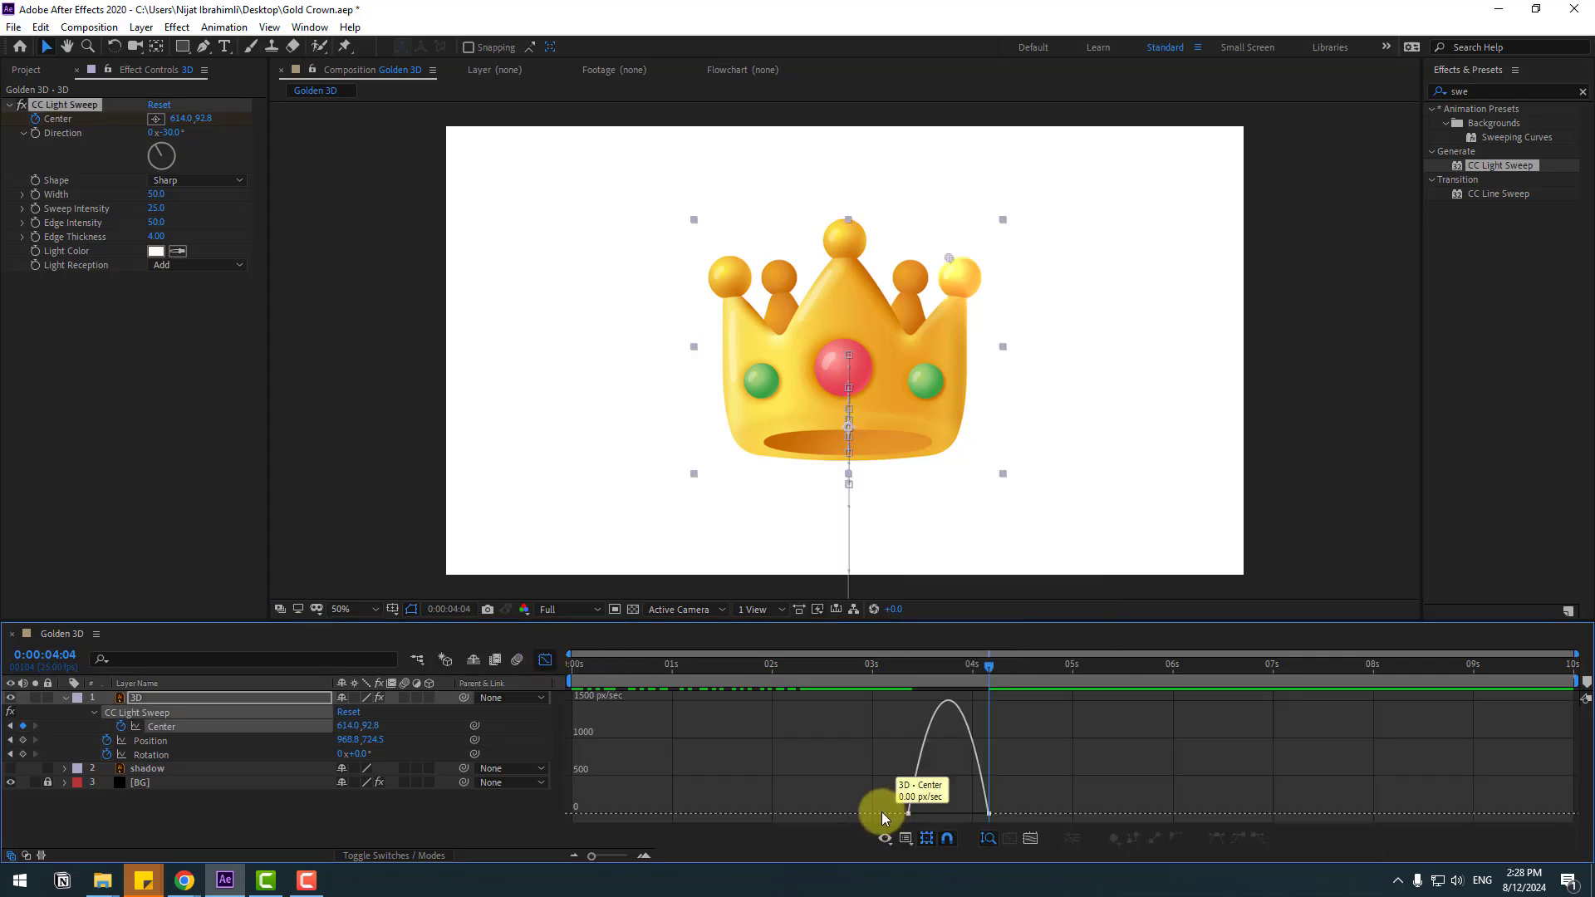
{"action": "left_click", "coordinate": [909, 813]}
{"action": "left_click_drag", "start_coordinate": [922, 814], "coordinate": [935, 813]}
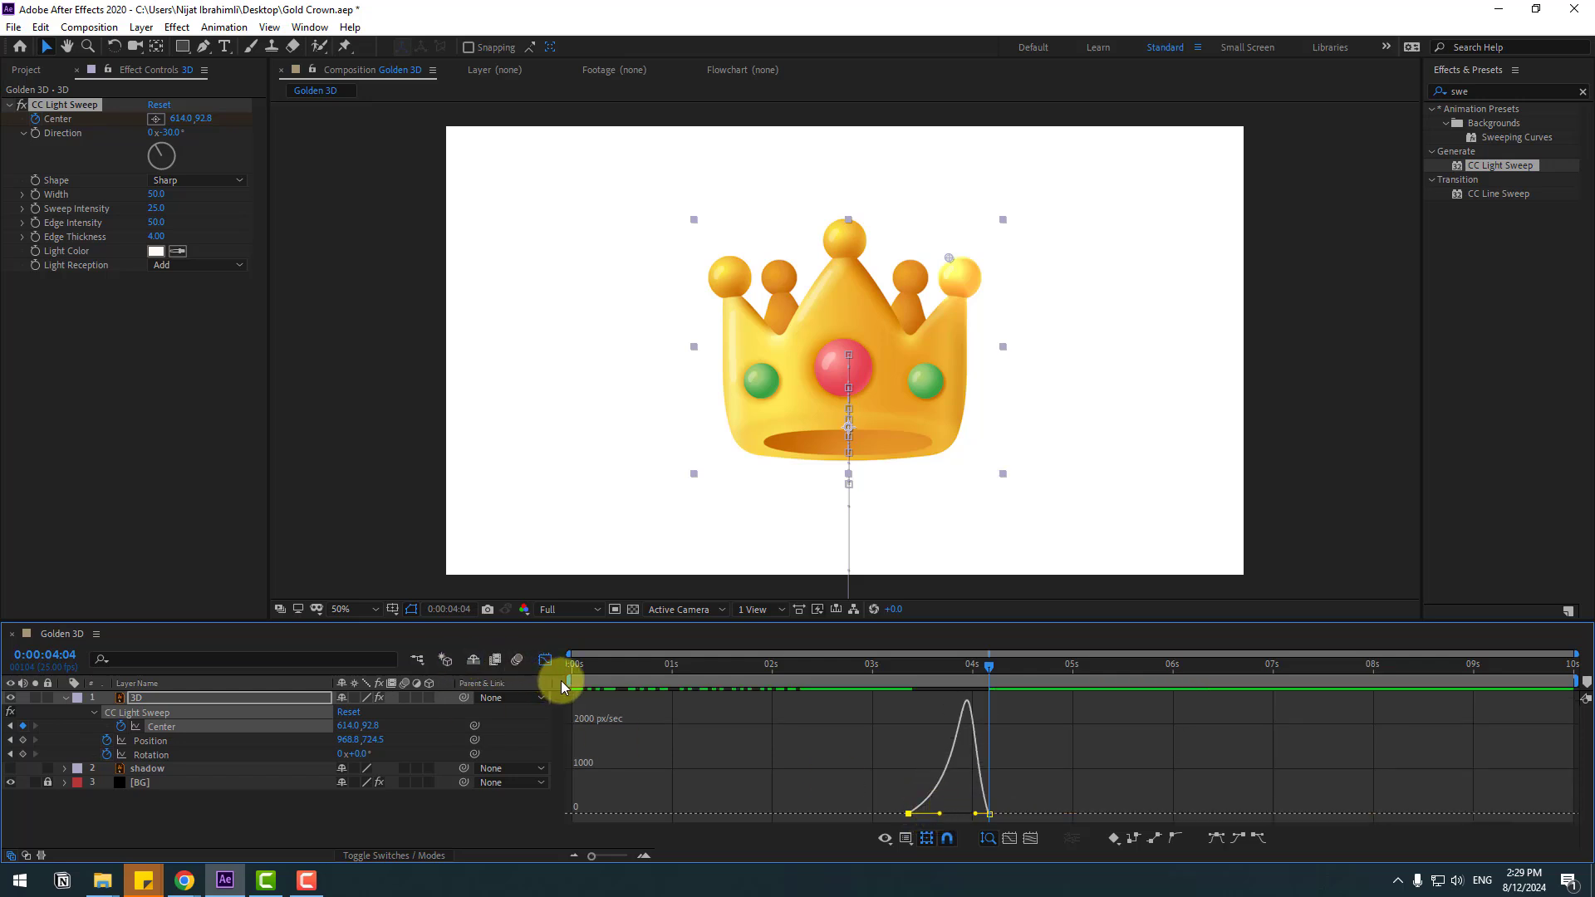
Start the work area at 3 seconds and check the sweep between 3:23 and 4:05.
{"action": "left_click_drag", "start_coordinate": [570, 681], "coordinate": [597, 682]}
{"action": "left_click_drag", "start_coordinate": [733, 681], "coordinate": [872, 681]}
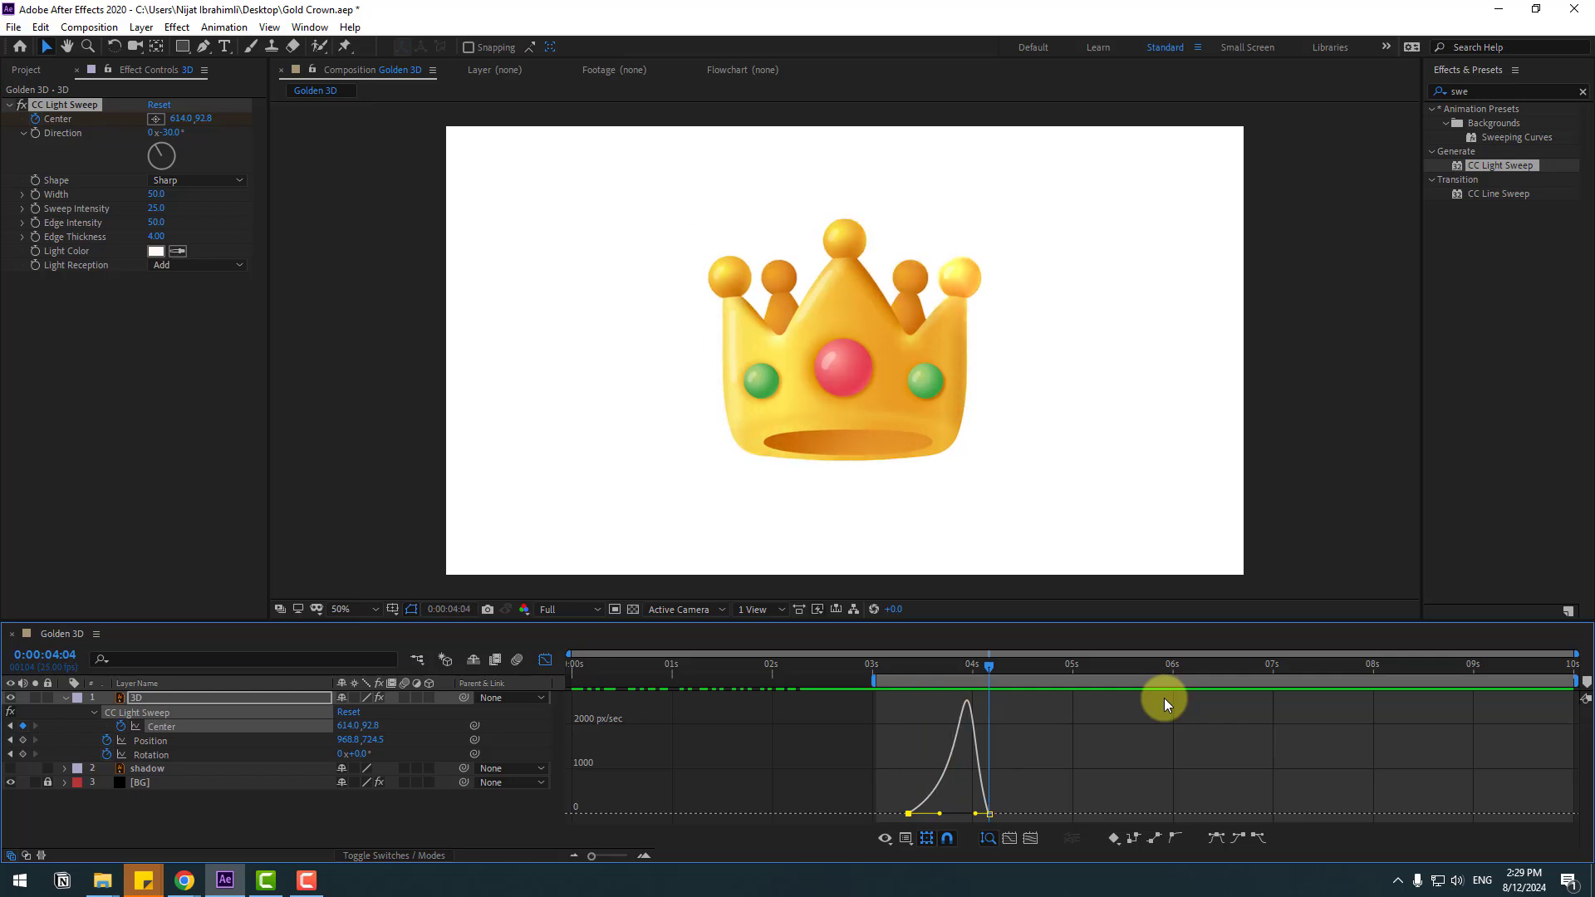
{"action": "key", "text": "space"}
{"action": "left_click", "coordinate": [545, 659]}
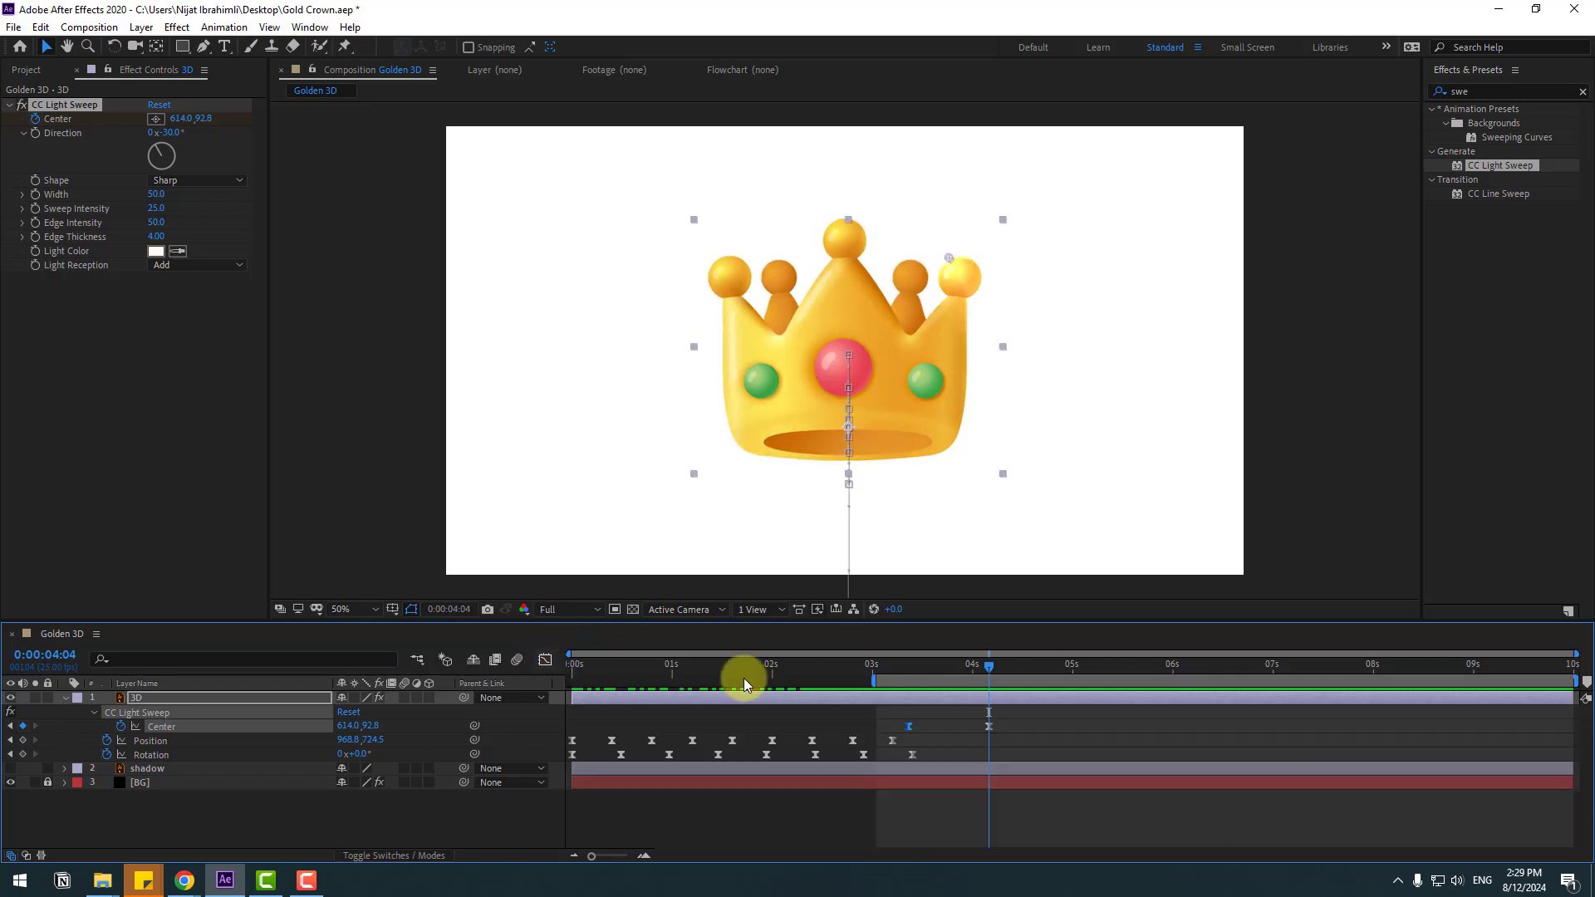
{"action": "left_click_drag", "start_coordinate": [911, 670], "coordinate": [1040, 727]}
{"action": "left_click_drag", "start_coordinate": [969, 668], "coordinate": [994, 666]}
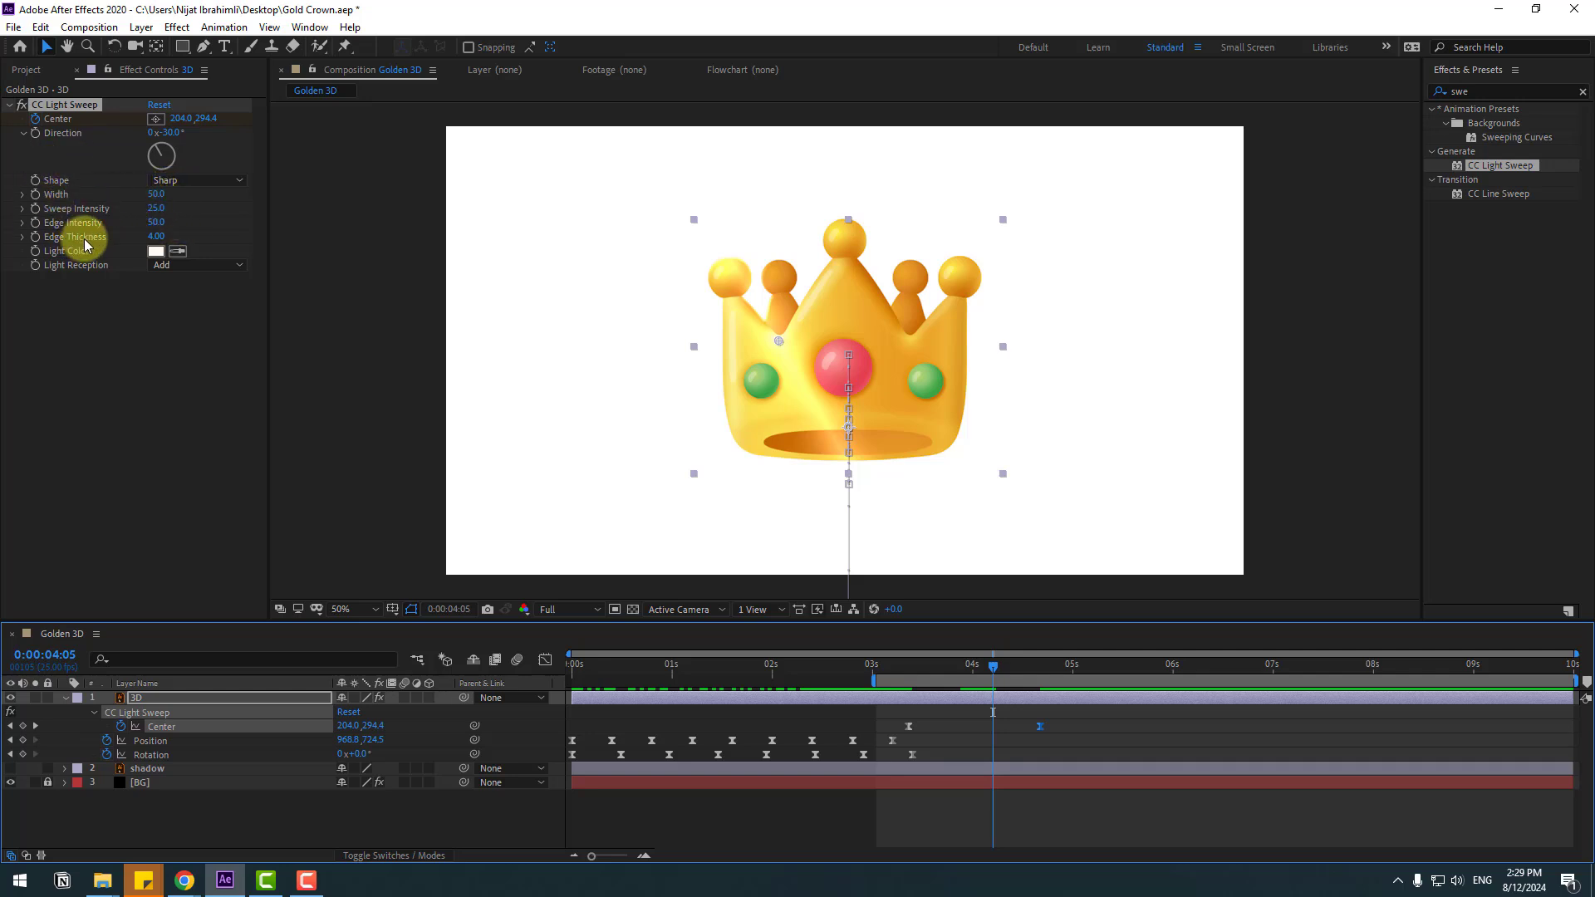
Give the light sweep Width 69, Sweep Intensity 35, Light Color F7EFE0 and Edge Thickness 8.40.
{"action": "mouse_move", "coordinate": [155, 200]}
{"action": "left_mouse_down"}
{"action": "mouse_move", "coordinate": [171, 207]}
{"action": "mouse_move", "coordinate": [142, 211]}
{"action": "mouse_move", "coordinate": [163, 220]}
{"action": "left_mouse_up"}
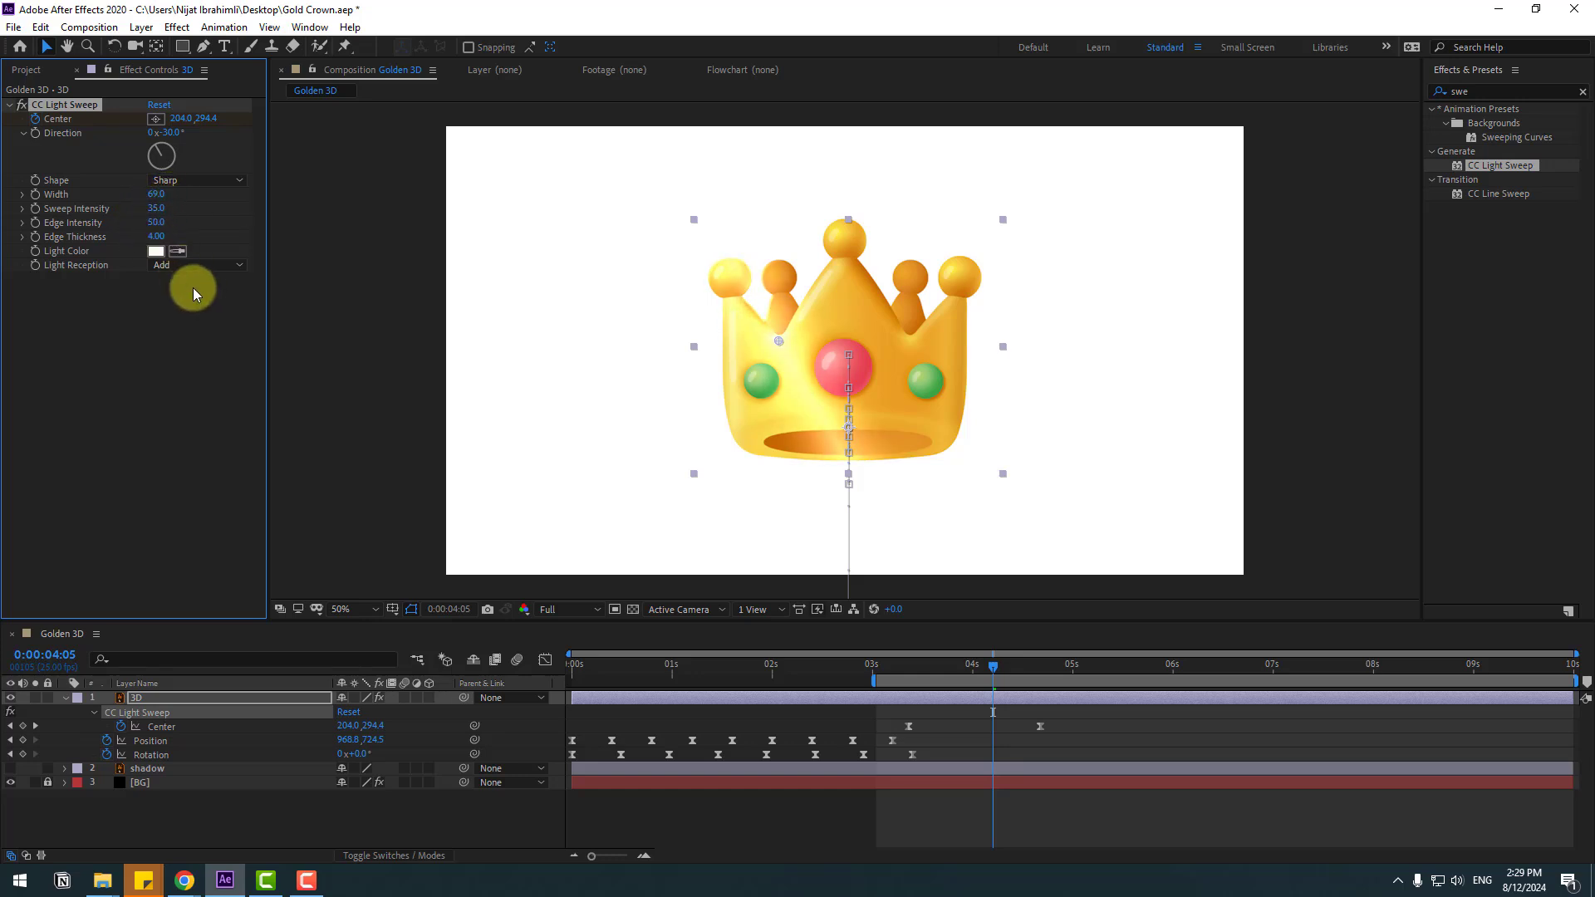
{"action": "left_click", "coordinate": [154, 257]}
{"action": "left_click", "coordinate": [505, 624]}
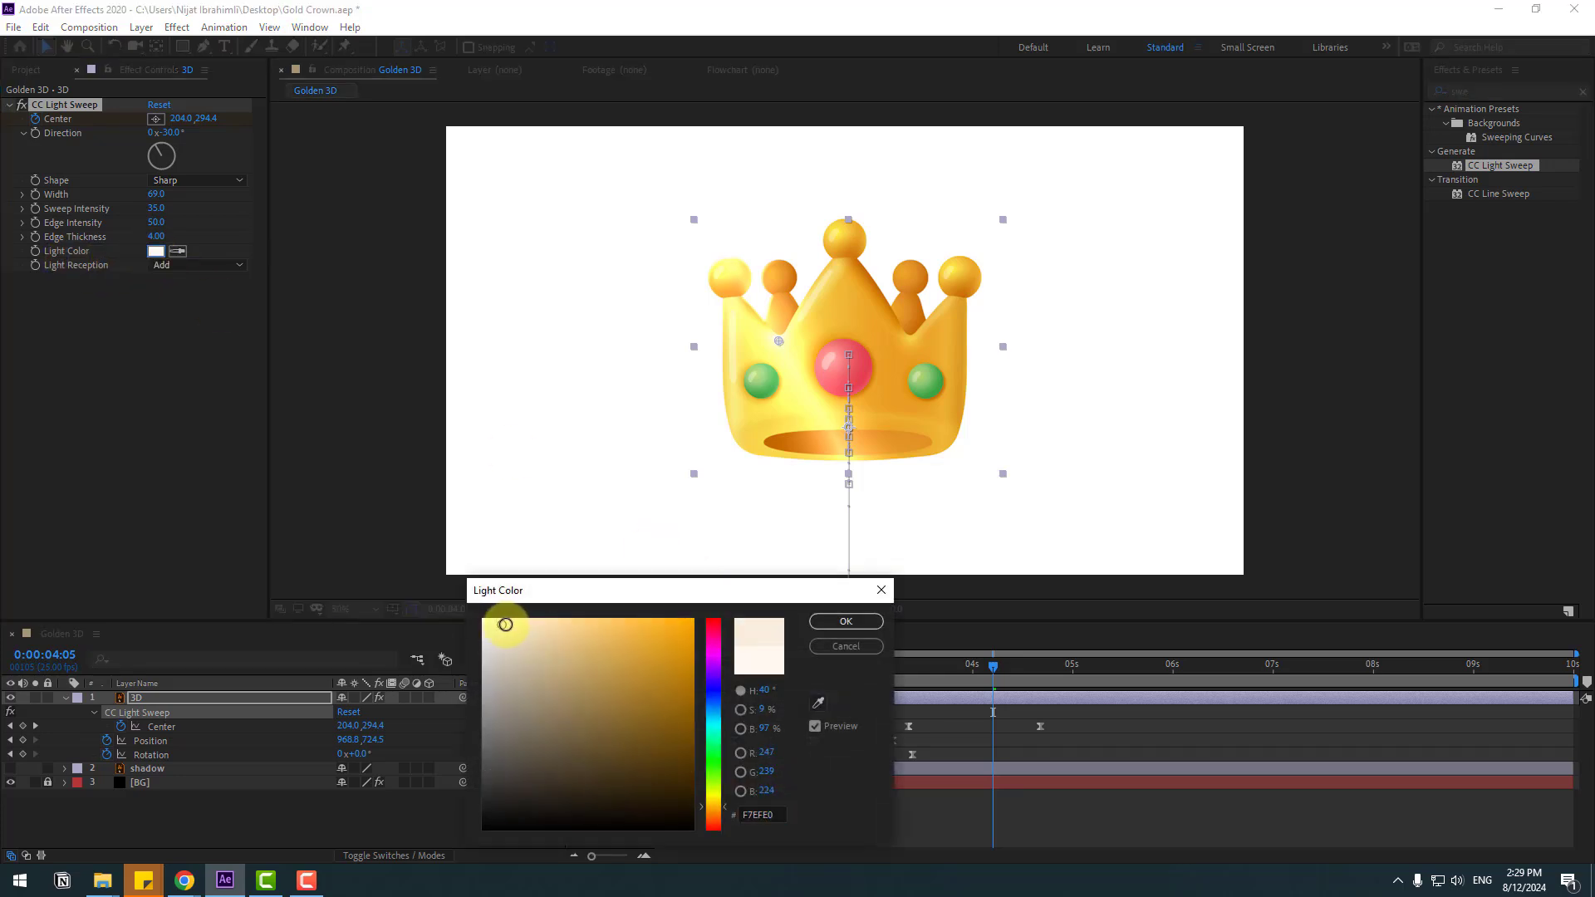
{"action": "left_click", "coordinate": [827, 621]}
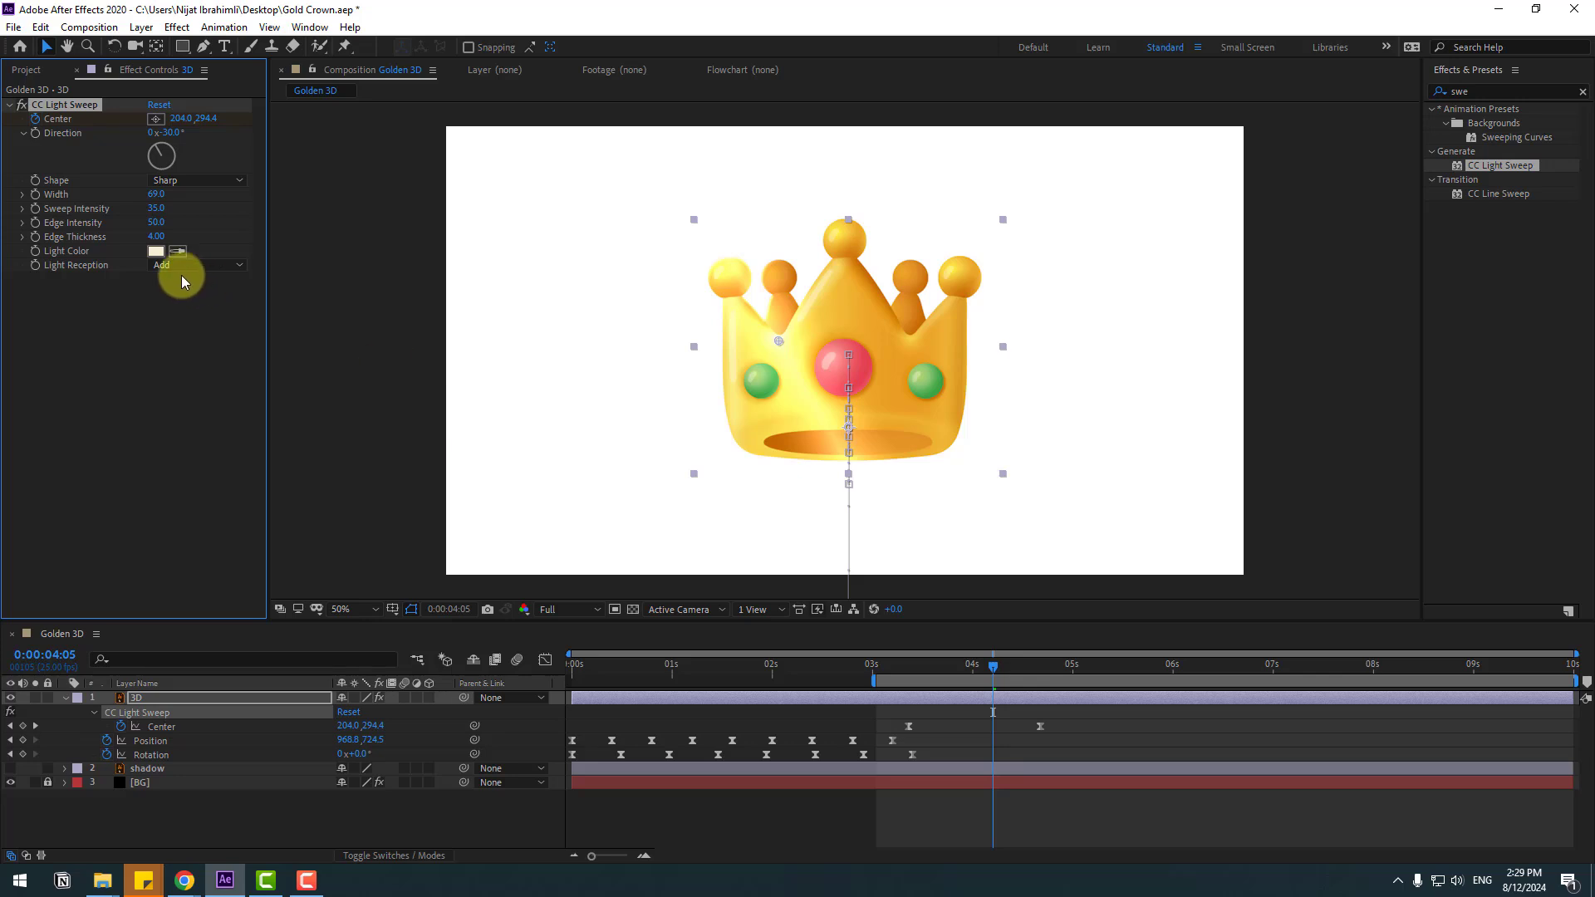
{"action": "mouse_move", "coordinate": [163, 236]}
{"action": "left_mouse_down"}
{"action": "mouse_move", "coordinate": [131, 241]}
{"action": "mouse_move", "coordinate": [174, 228]}
{"action": "left_mouse_up"}
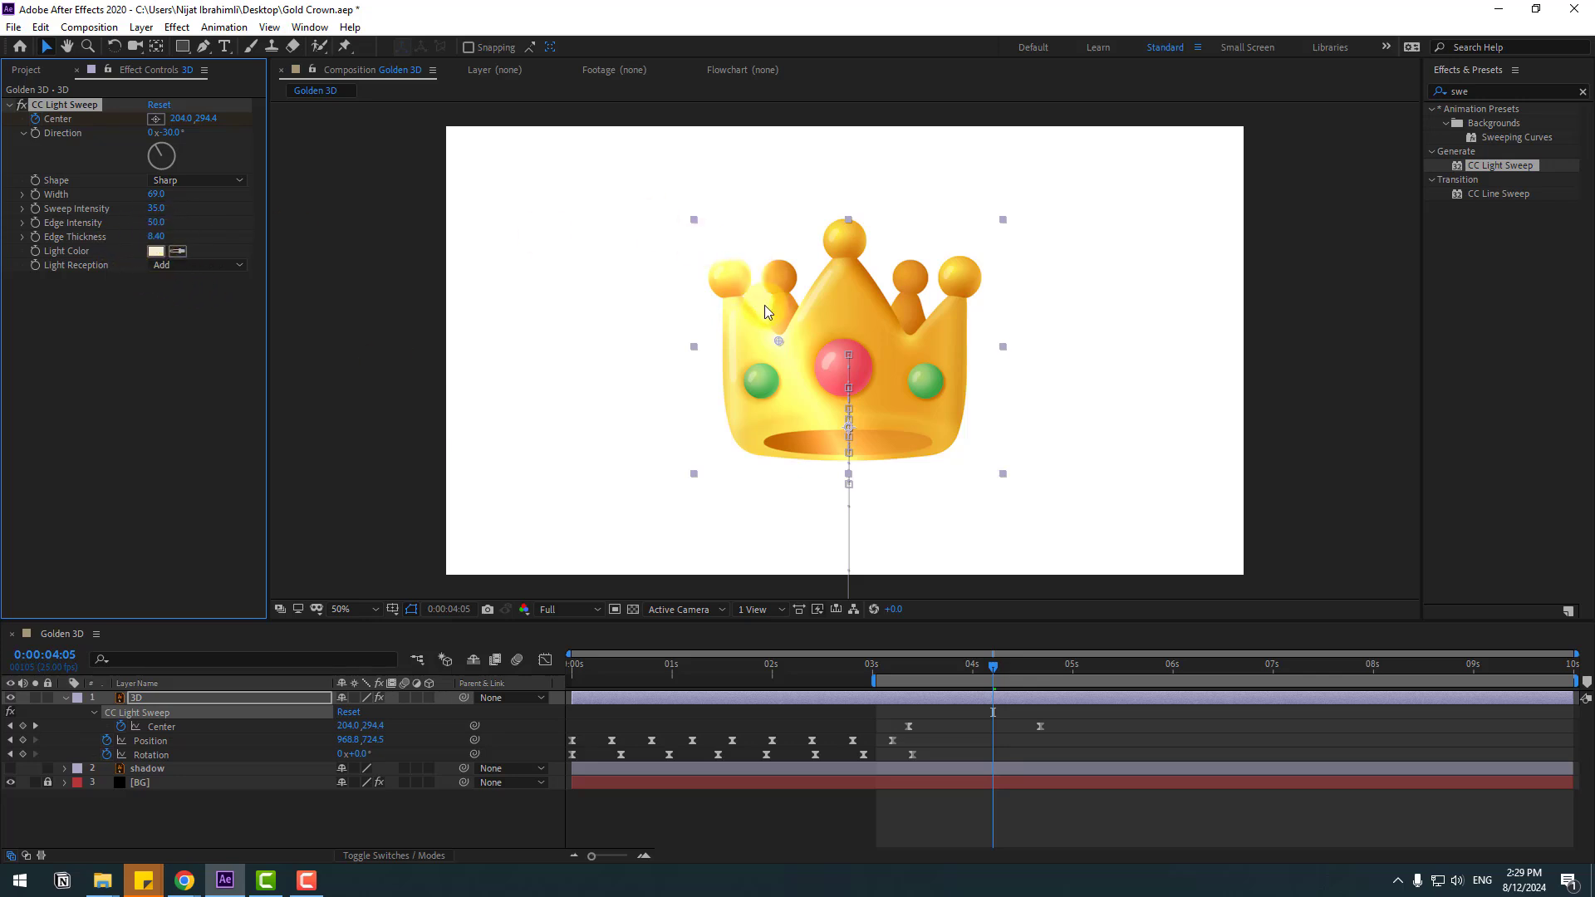
Preview the animation, move the work area start to 2 seconds, and preview again.
{"action": "left_click", "coordinate": [1055, 815]}
{"action": "key", "text": "space"}
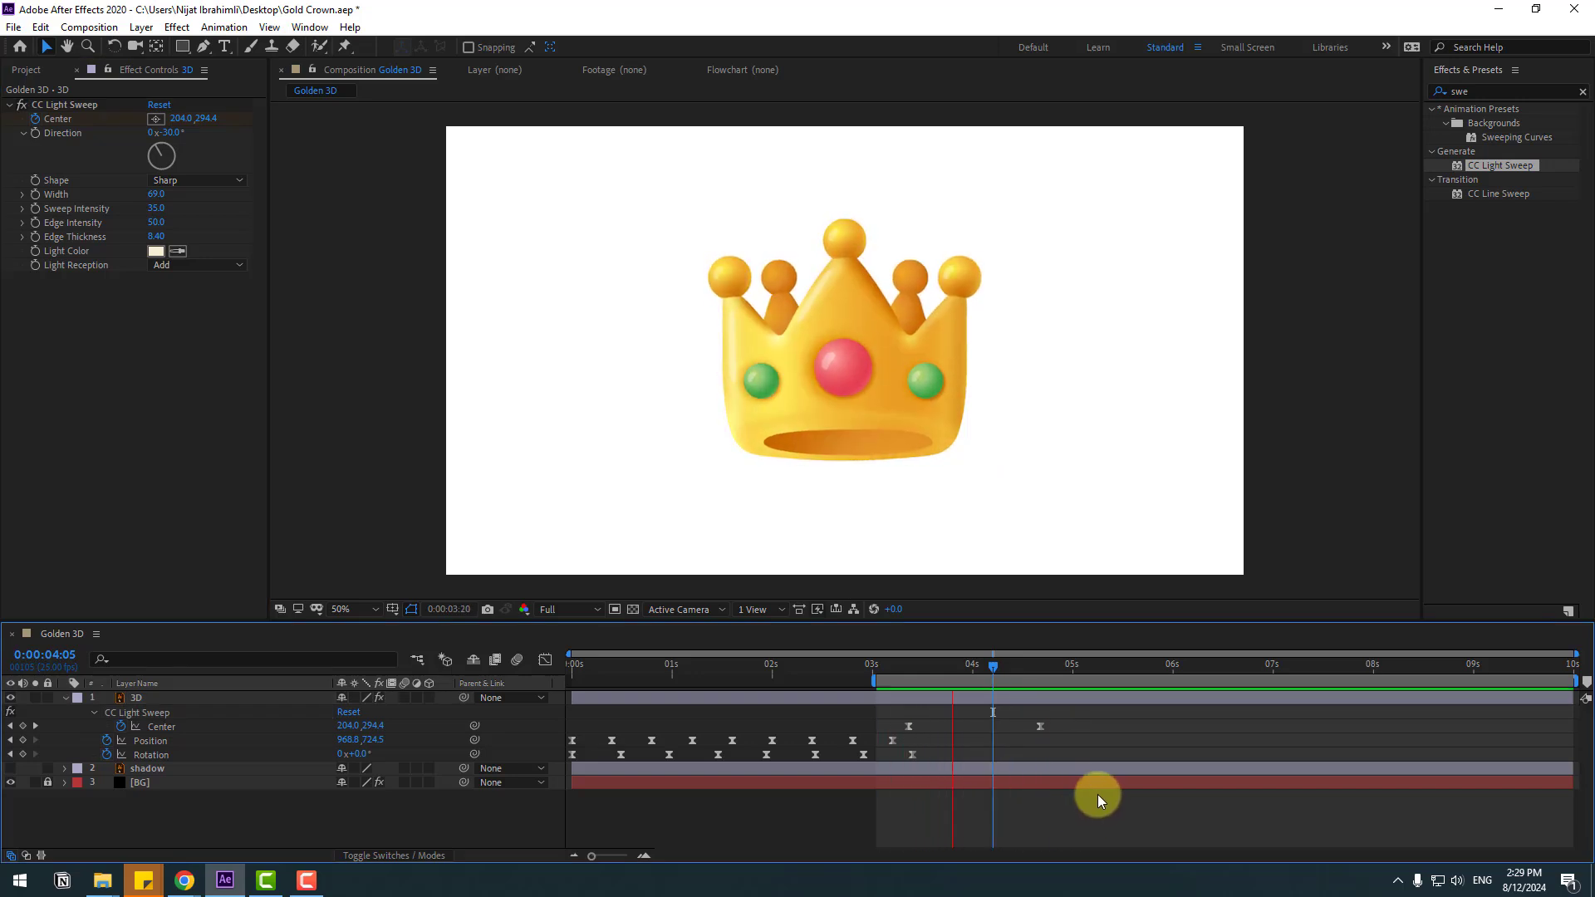
{"action": "left_click", "coordinate": [980, 736]}
{"action": "left_click_drag", "start_coordinate": [1064, 721], "coordinate": [753, 682]}
{"action": "left_click", "coordinate": [909, 726]}
{"action": "key", "text": "Delete"}
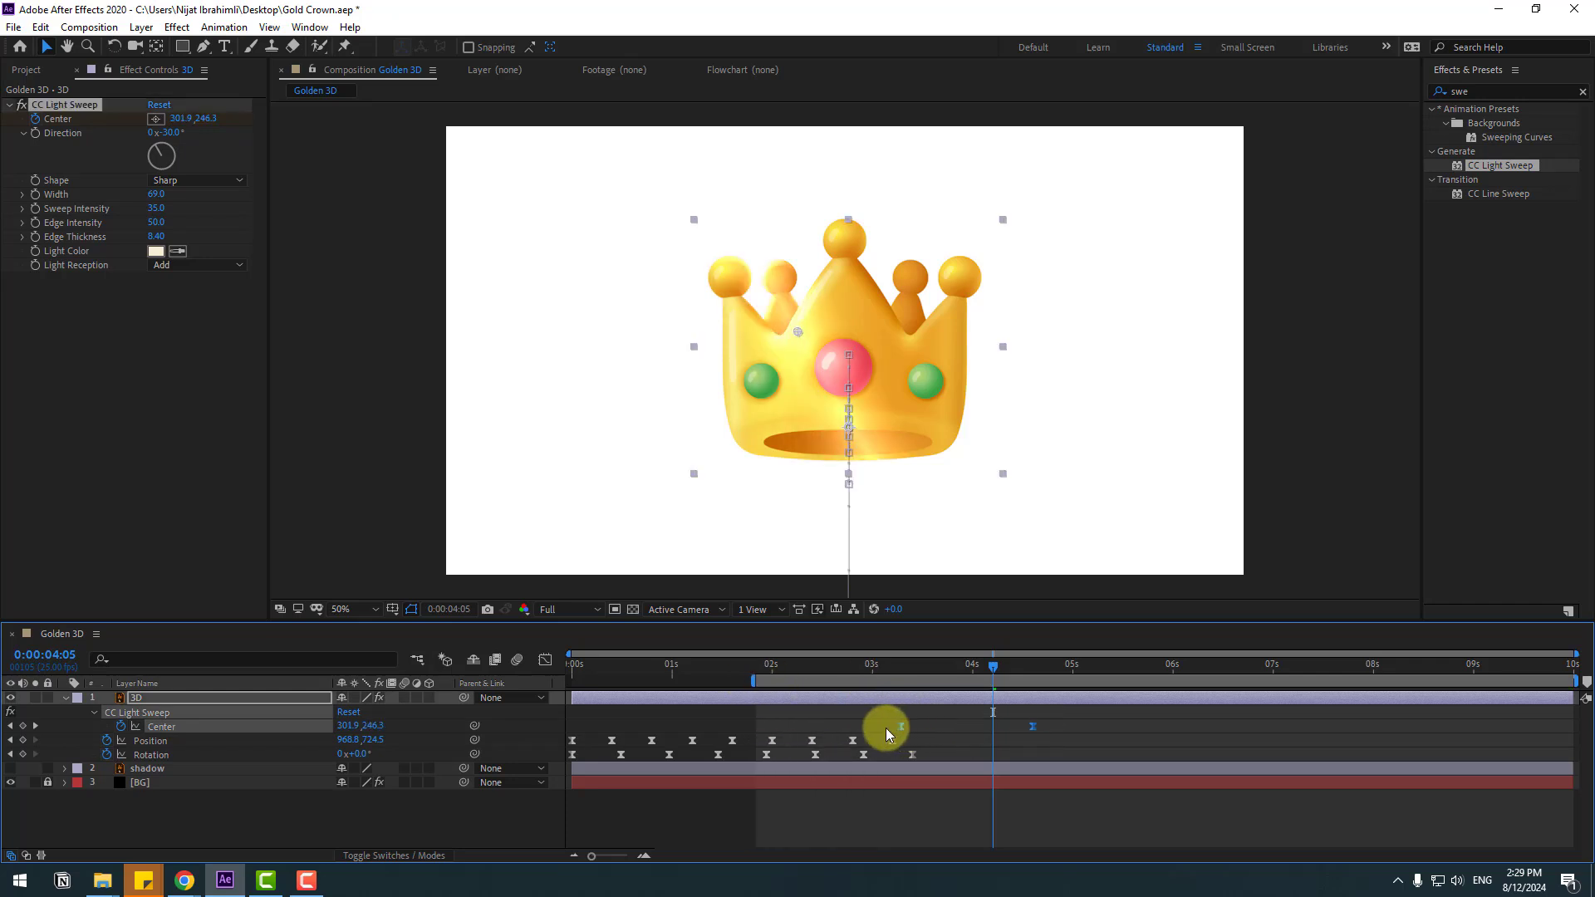
{"action": "key", "text": "ctrl+z"}
{"action": "key", "text": "space"}
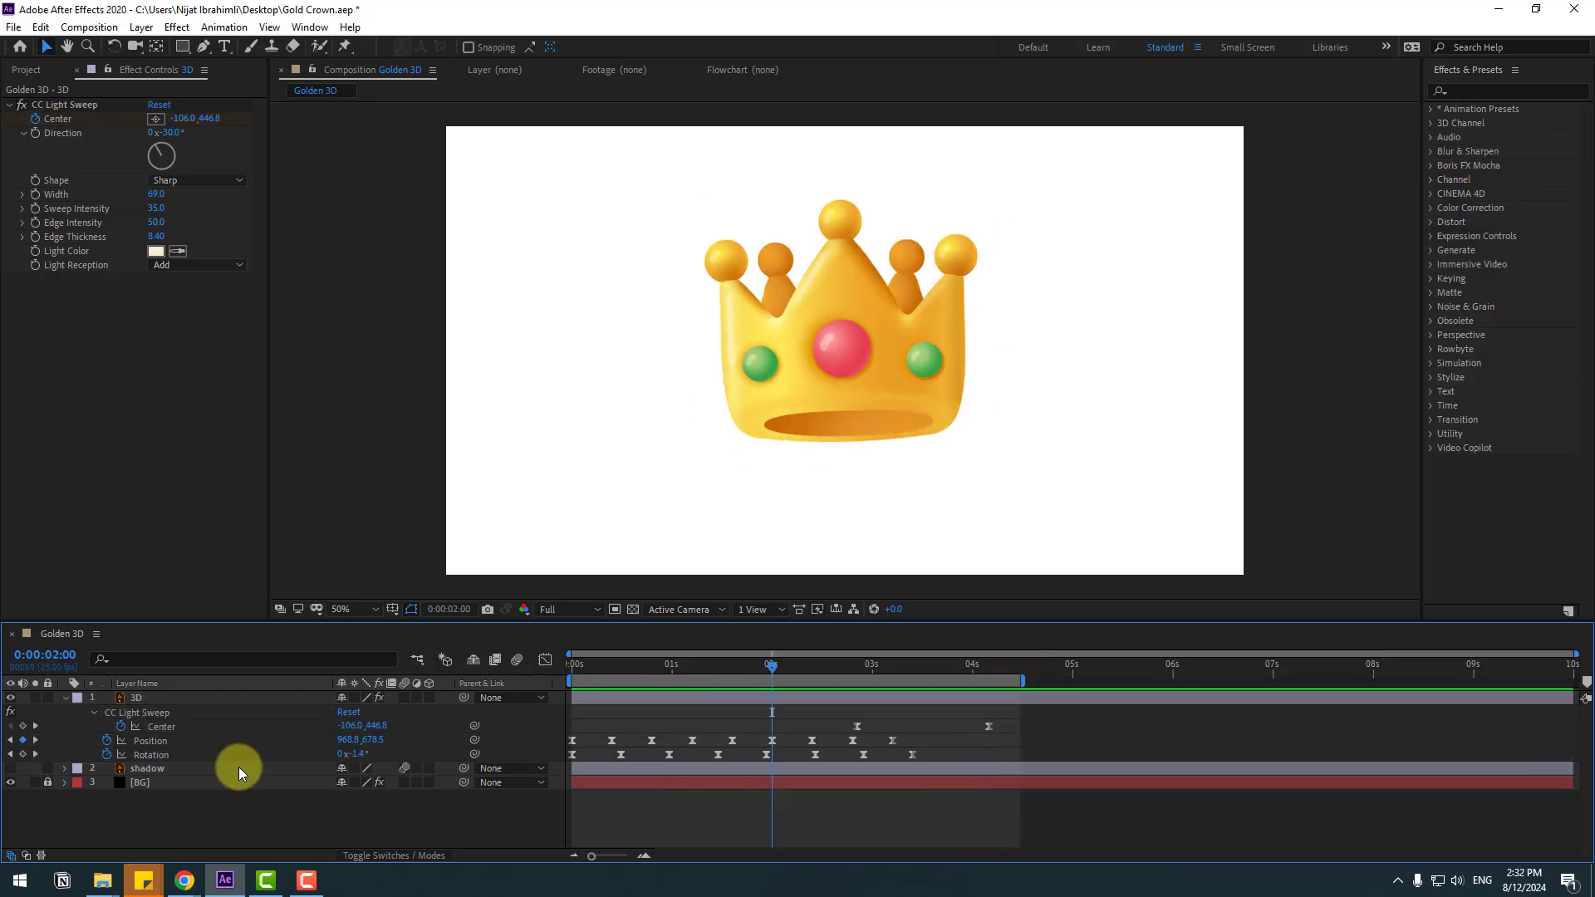
Make the shadow layer visible and set its Opacity to 0% at the timeline start.
{"action": "left_click", "coordinate": [151, 771]}
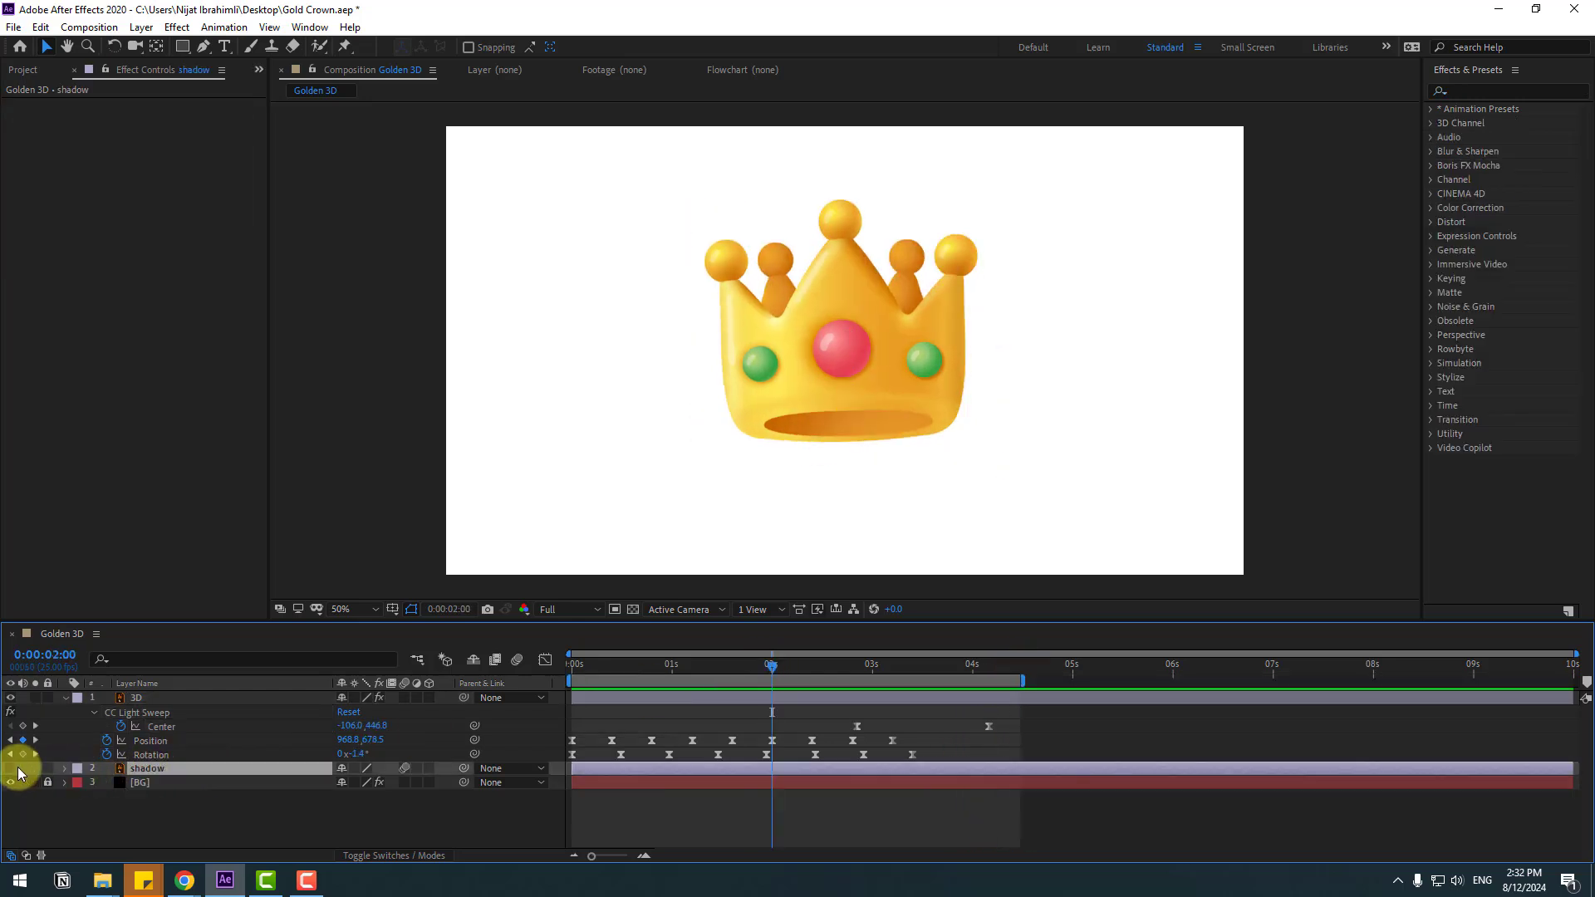
{"action": "left_click", "coordinate": [11, 768]}
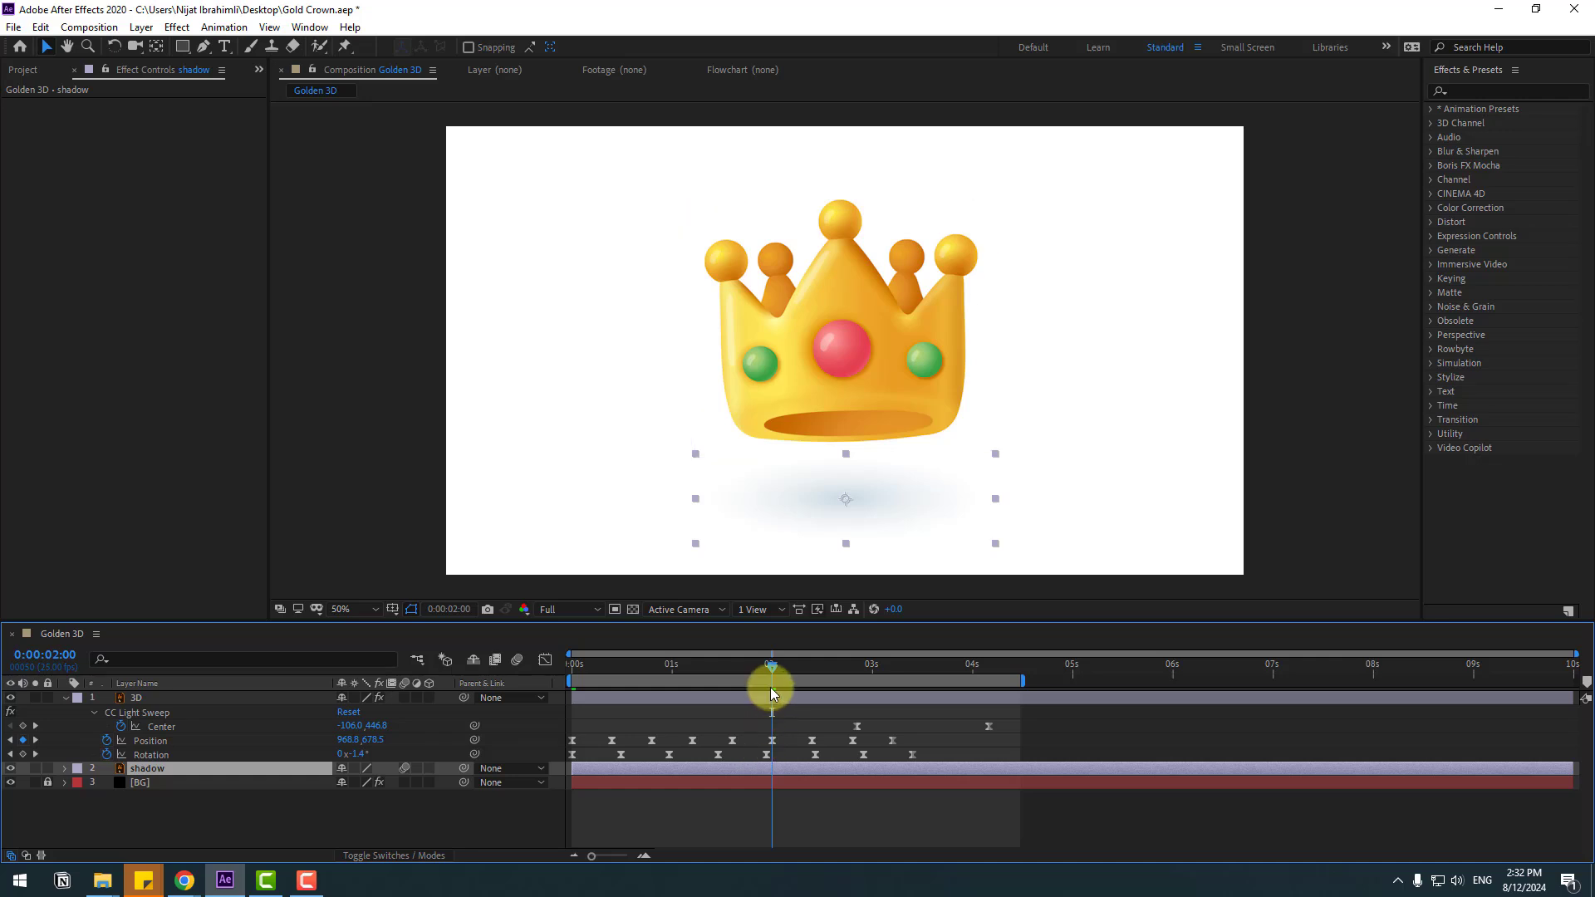
{"action": "left_click_drag", "start_coordinate": [771, 669], "coordinate": [568, 692]}
{"action": "key", "text": "t"}
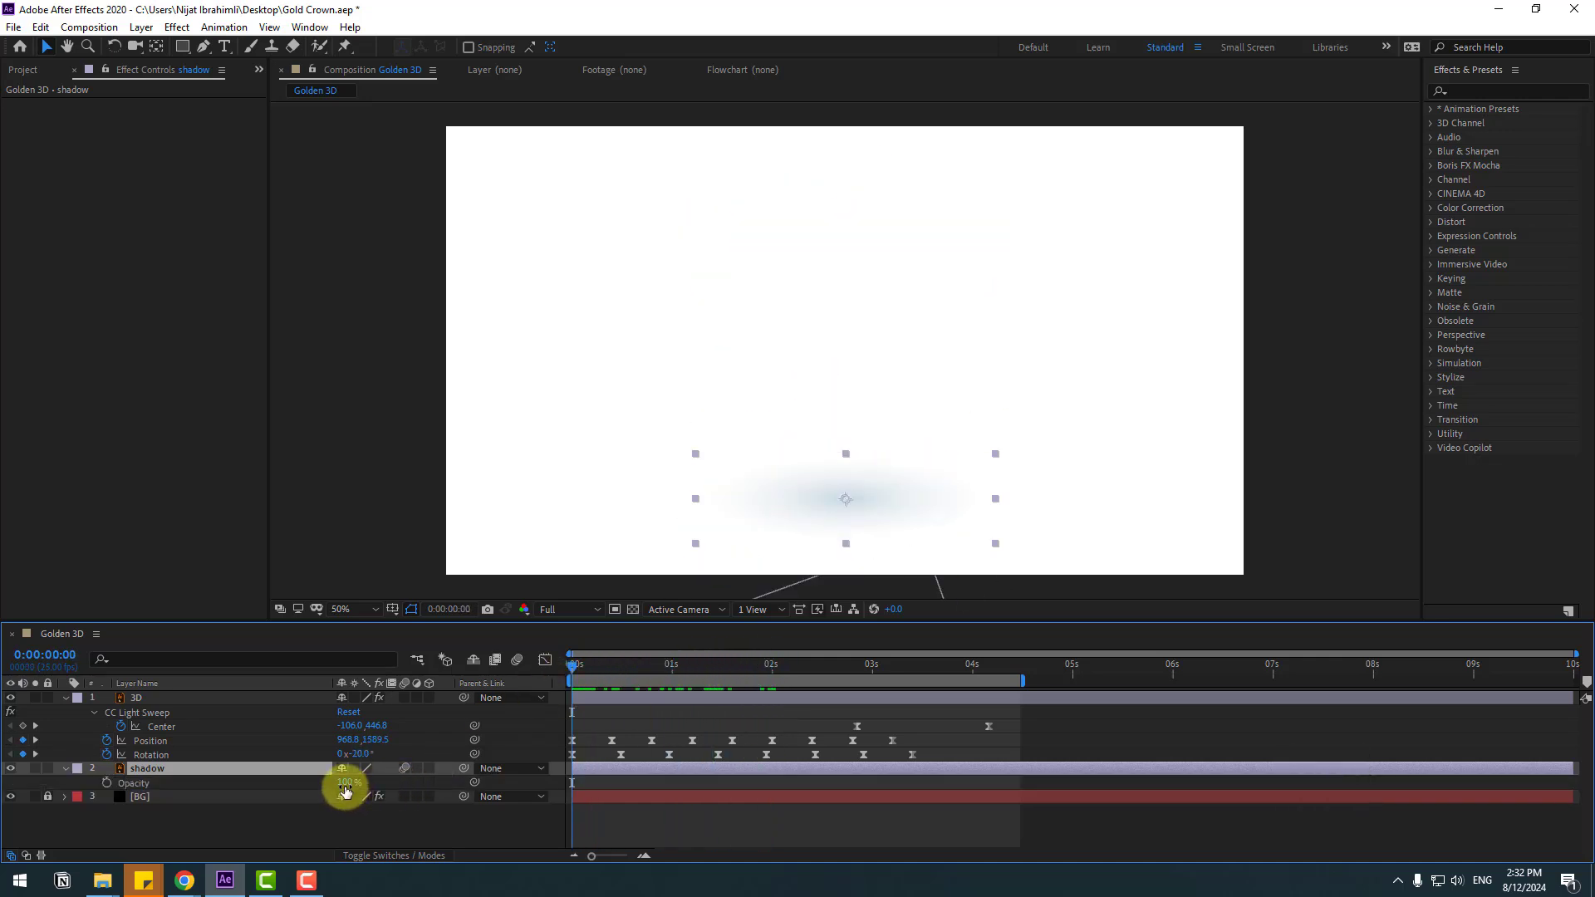
{"action": "left_click", "coordinate": [345, 791]}
{"action": "type", "text": "0"}
{"action": "key", "text": "Return"}
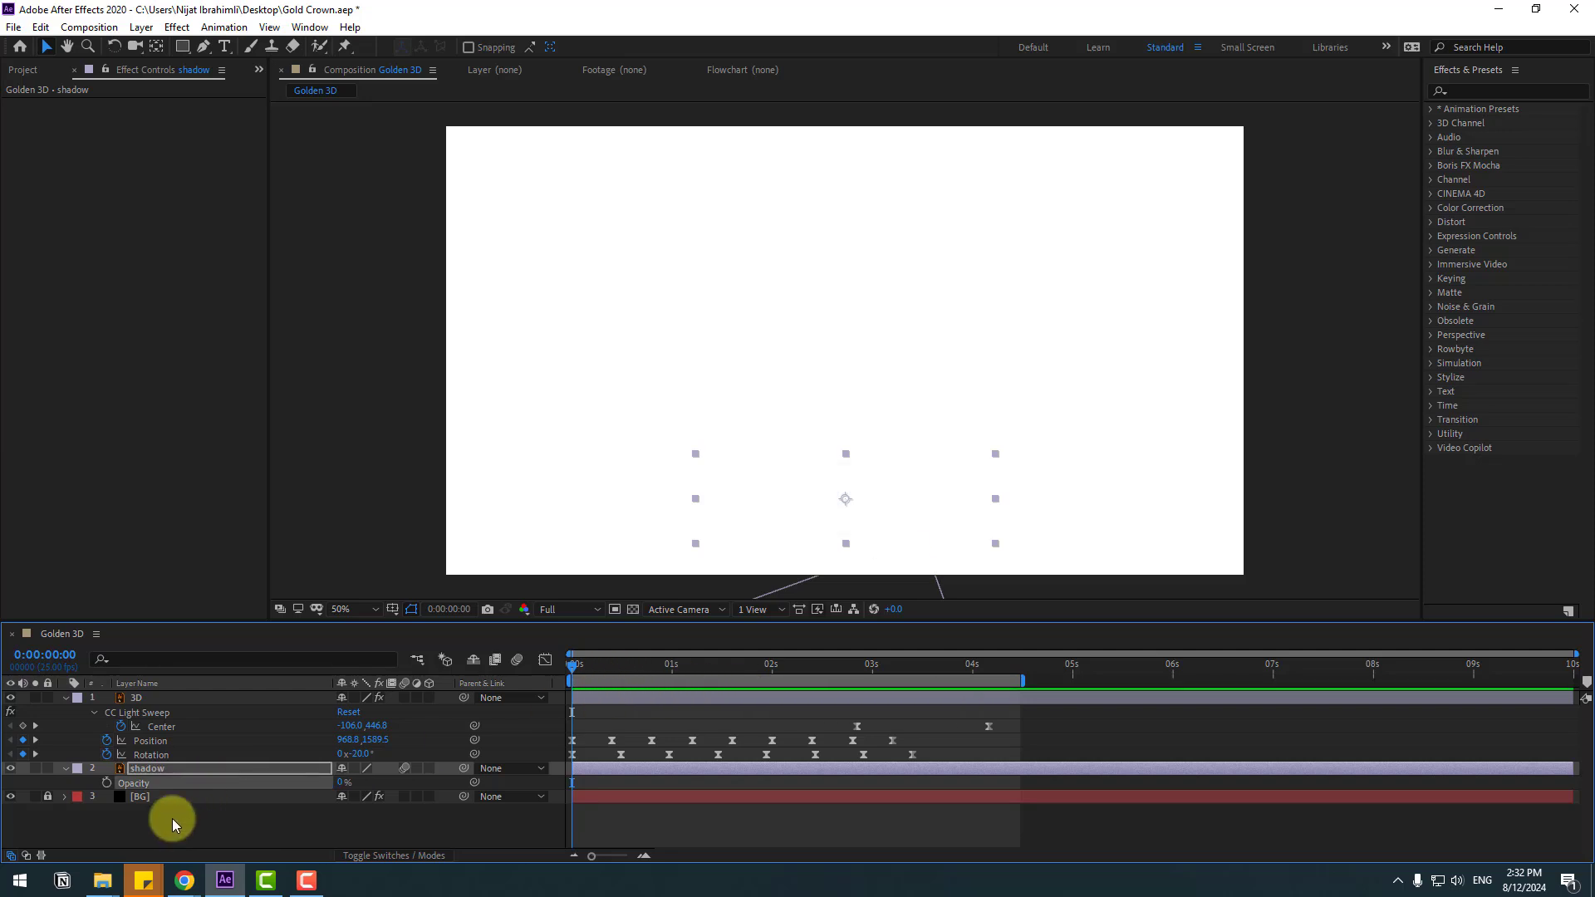
Set the shadow's Scale to 0% and add an Opacity keyframe at 0 seconds.
{"action": "key", "text": "shift+s"}
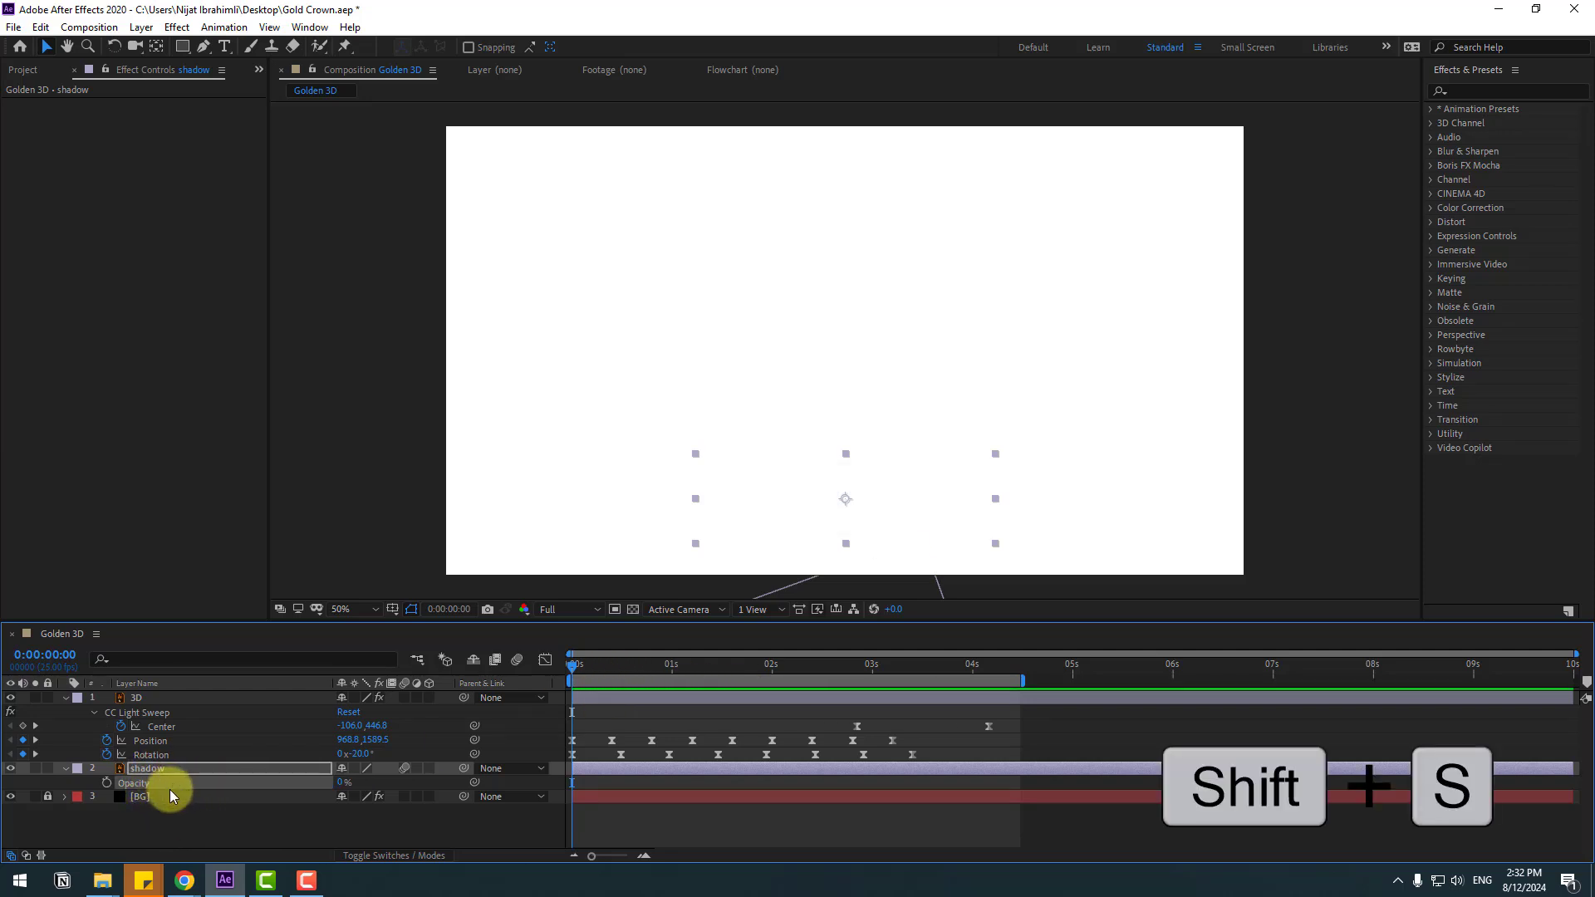
{"action": "left_click", "coordinate": [235, 835]}
{"action": "left_click", "coordinate": [359, 782]}
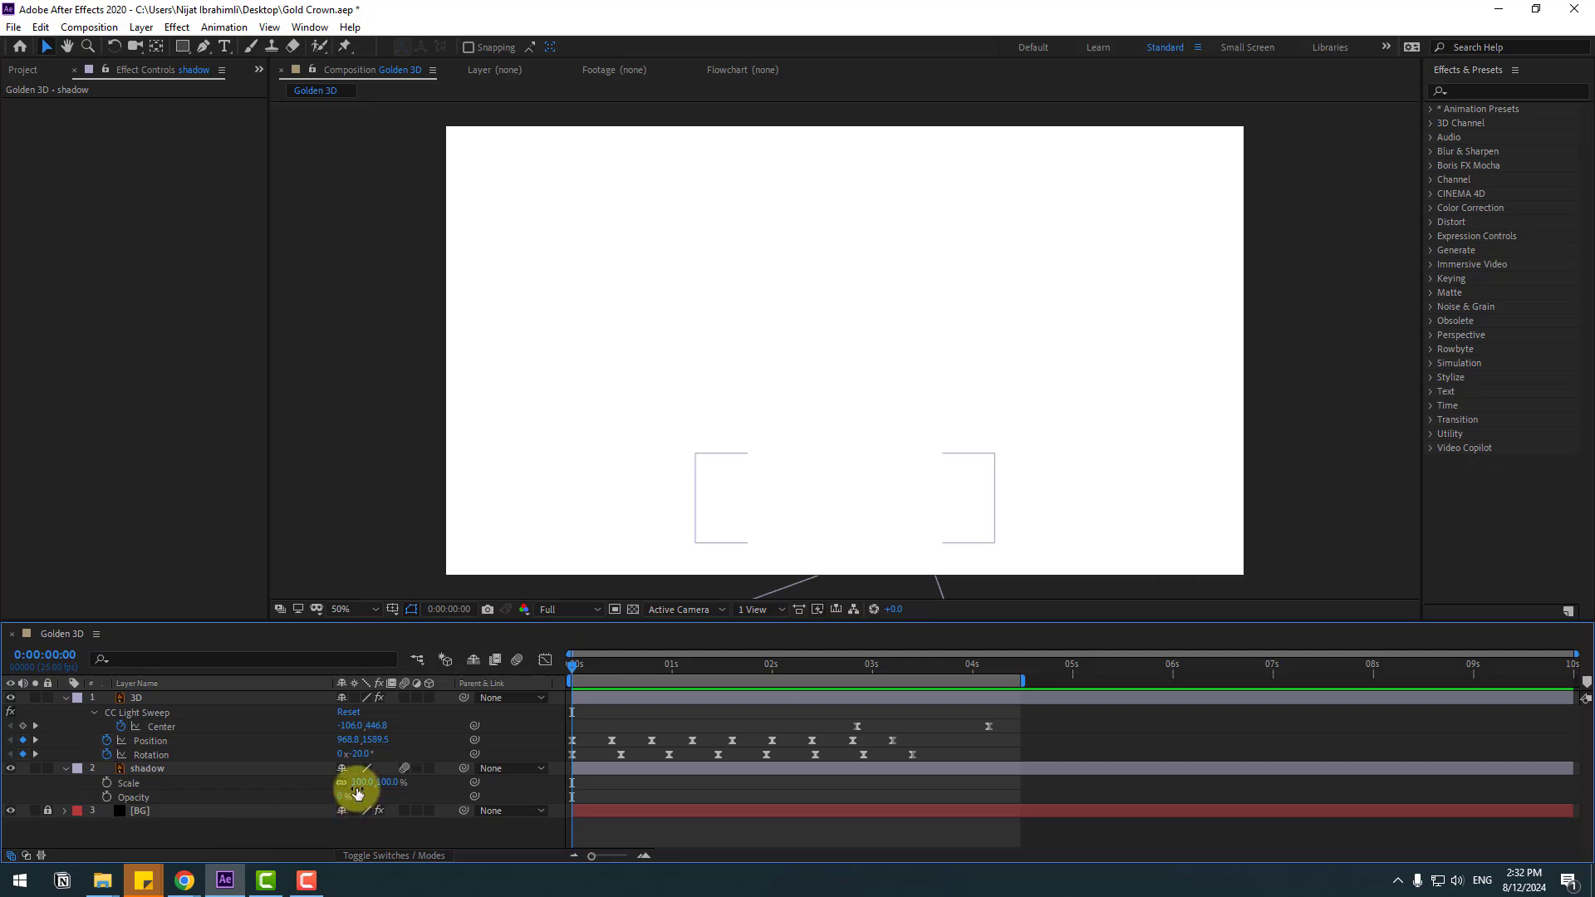
{"action": "type", "text": "0"}
{"action": "key", "text": "Return"}
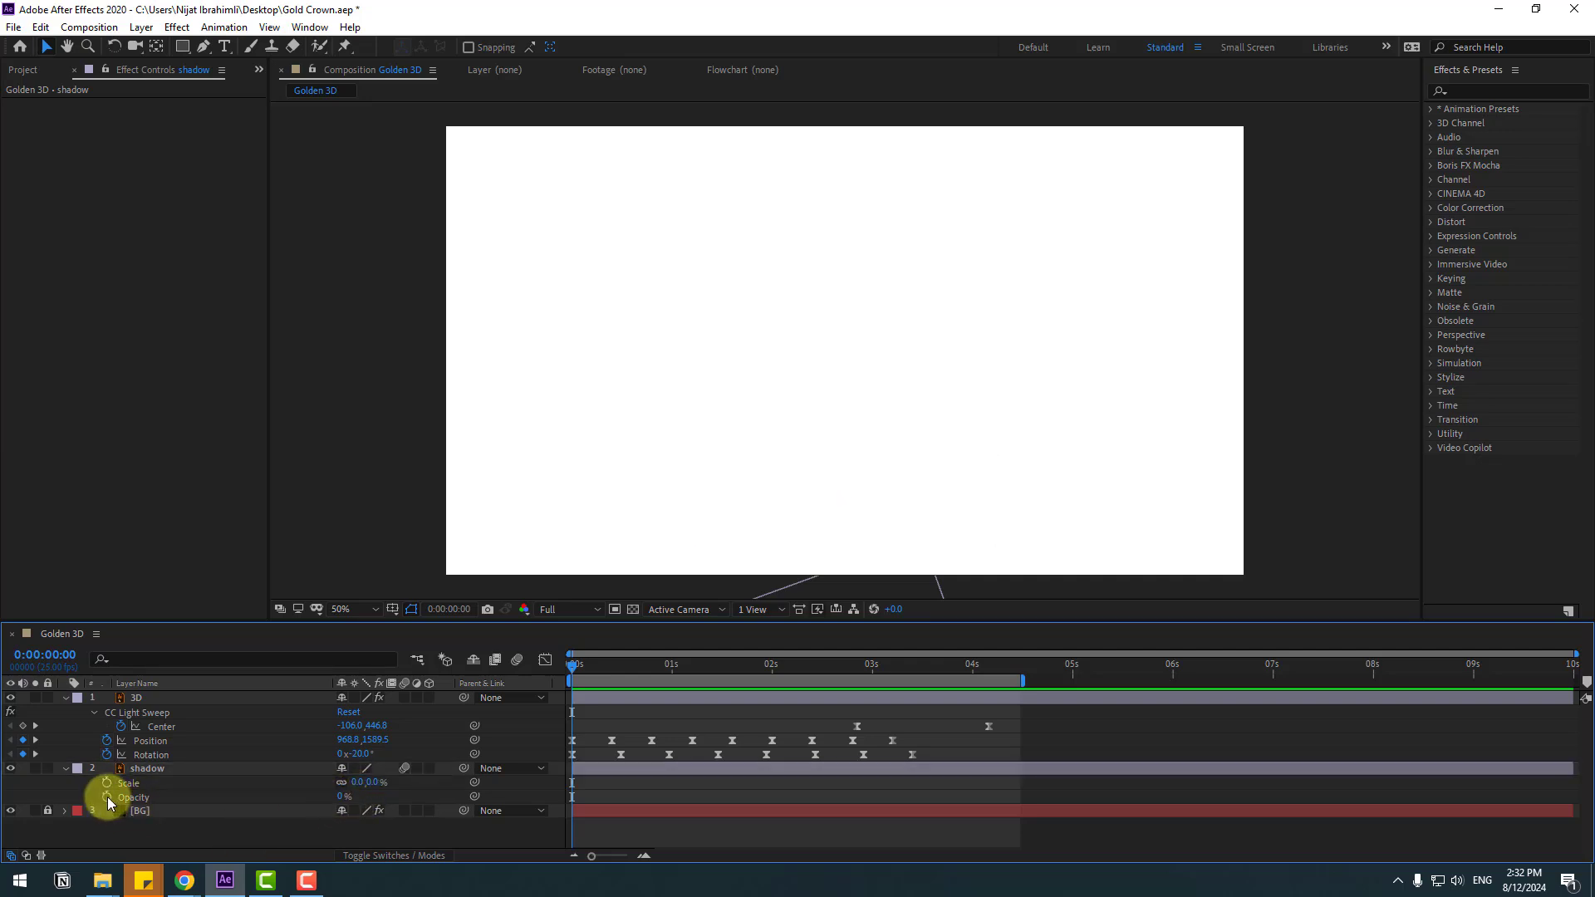
{"action": "left_click", "coordinate": [106, 797]}
{"action": "left_click_drag", "start_coordinate": [587, 666], "coordinate": [612, 667]}
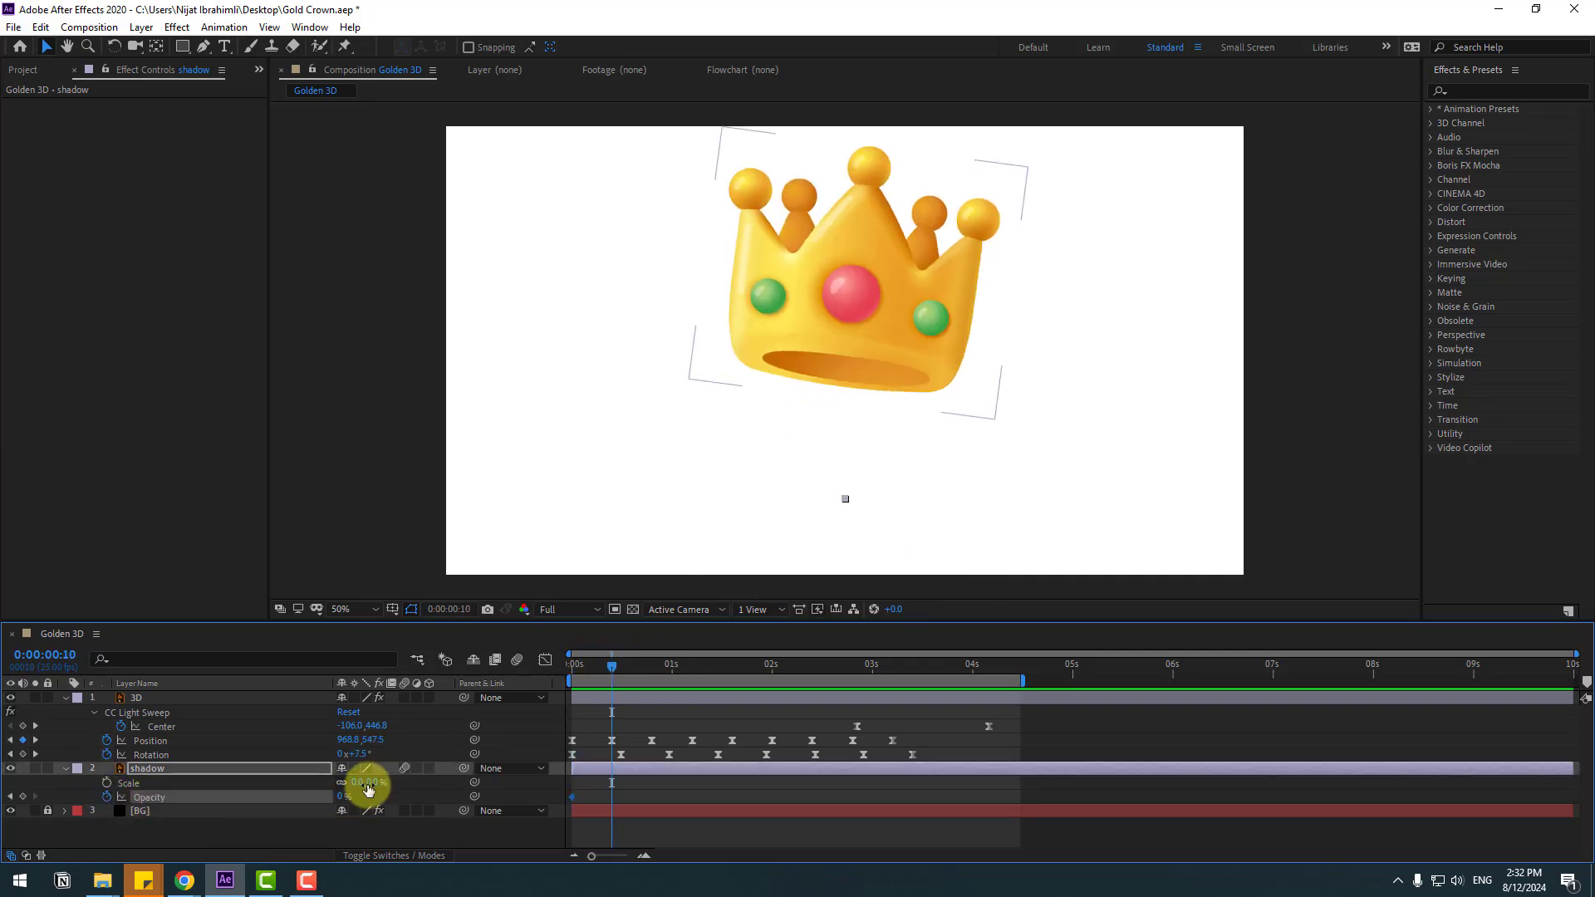
Keyframe the shadow's Opacity at 100% at frame 10.
{"action": "left_click", "coordinate": [343, 796]}
{"action": "type", "text": "100"}
{"action": "key", "text": "Return"}
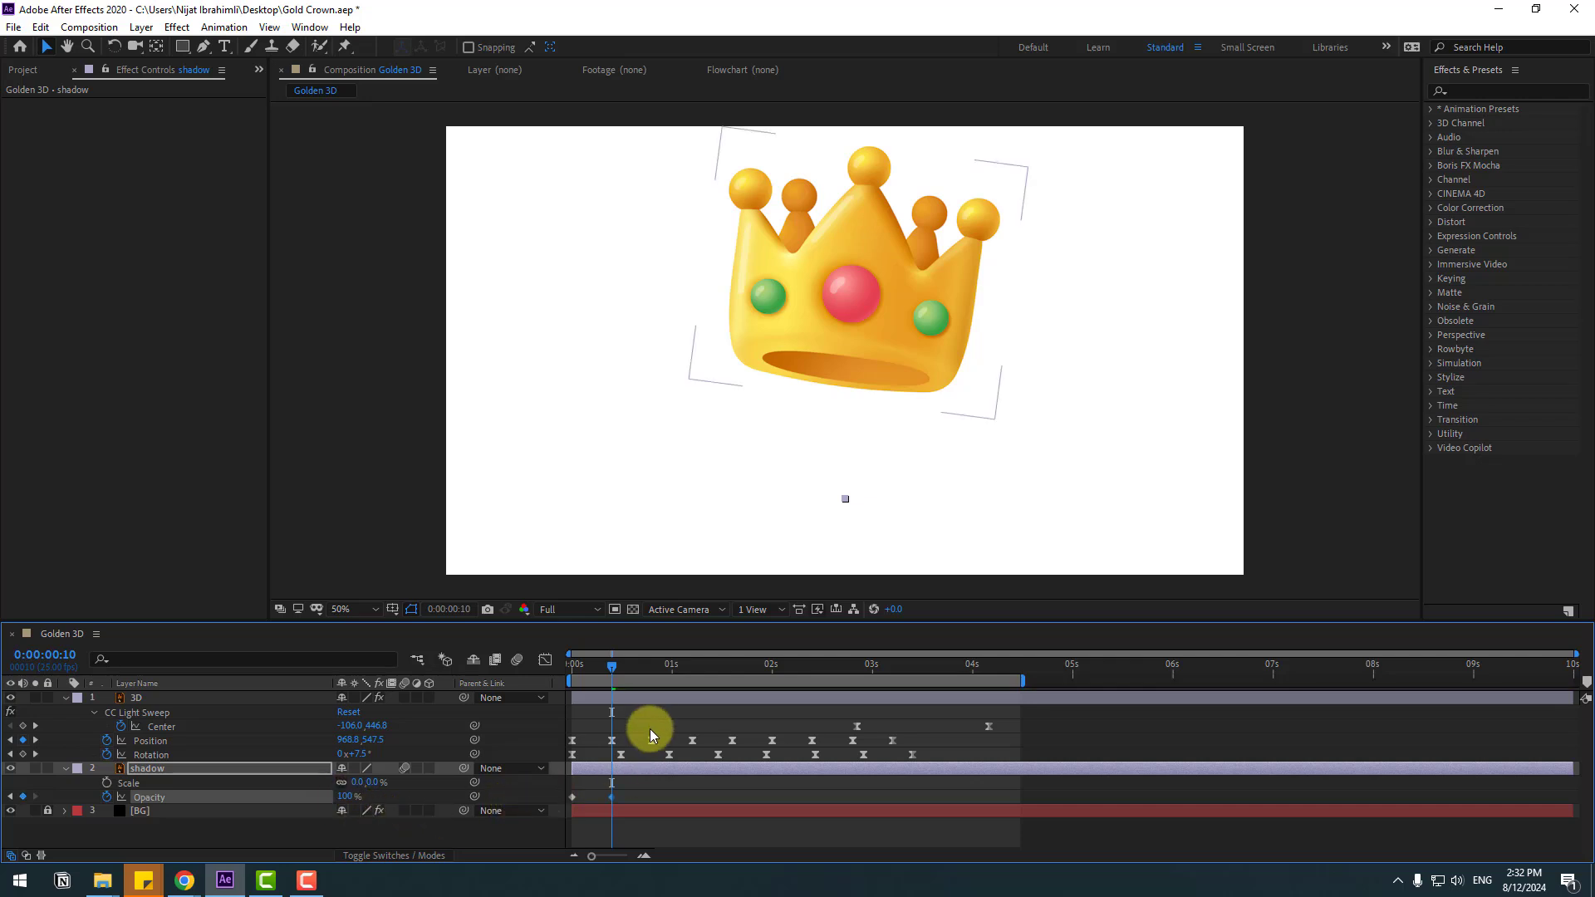
Keyframe the shadow's Scale from 0s, scrub it to about 61%, and move the shadow lower.
{"action": "mouse_move", "coordinate": [607, 681]}
{"action": "left_mouse_down"}
{"action": "mouse_move", "coordinate": [574, 673]}
{"action": "mouse_move", "coordinate": [616, 667]}
{"action": "left_mouse_up"}
{"action": "left_click", "coordinate": [106, 783]}
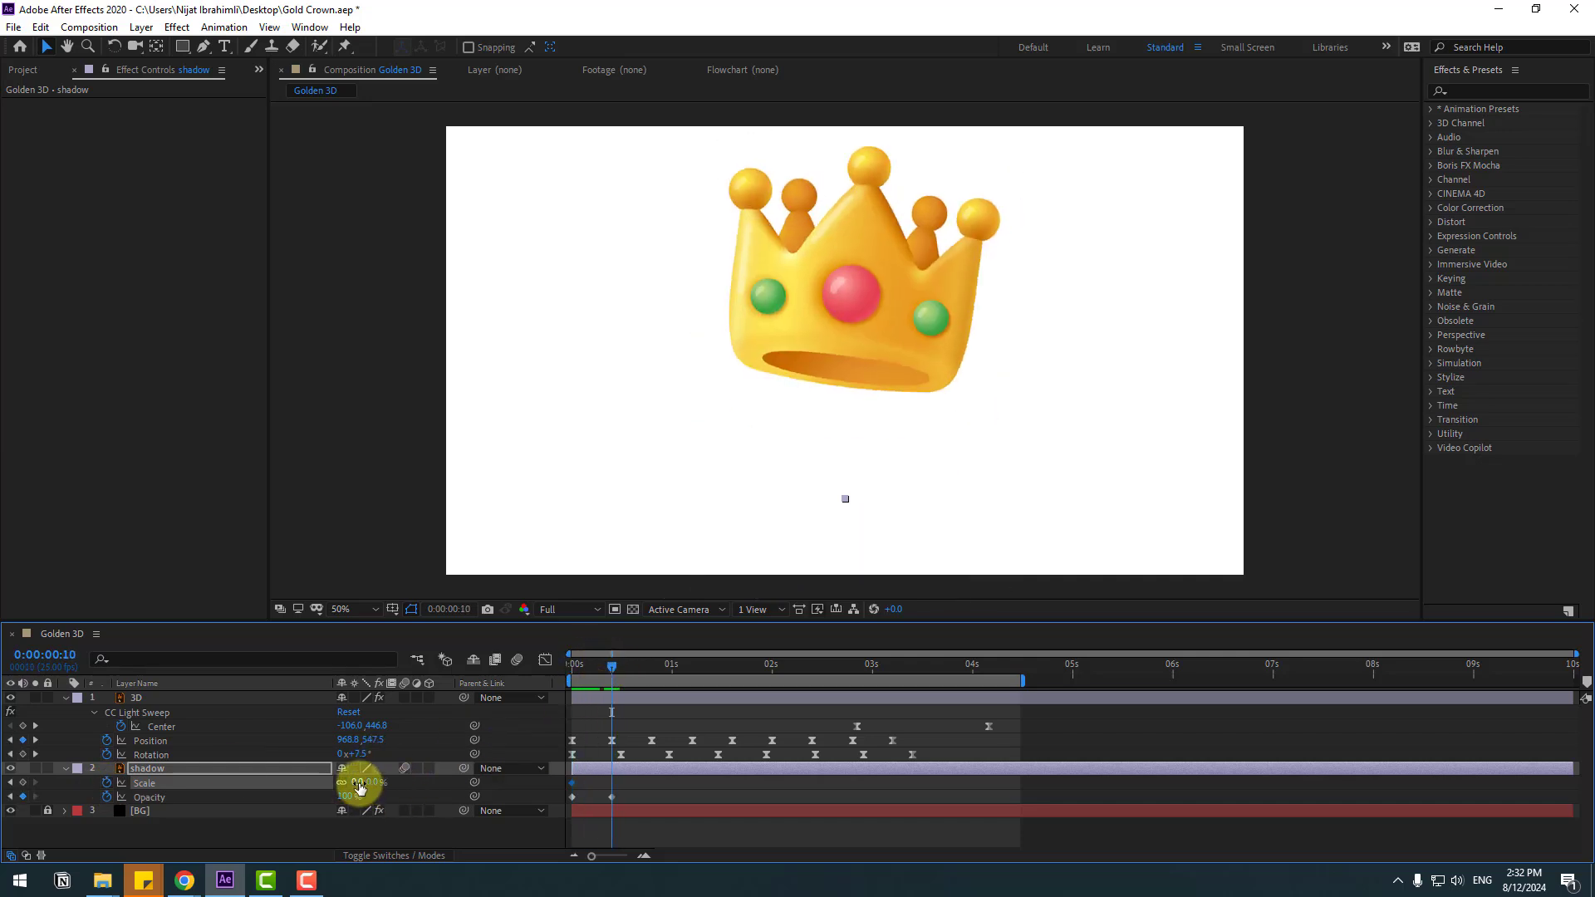
{"action": "left_click_drag", "start_coordinate": [367, 783], "coordinate": [400, 768]}
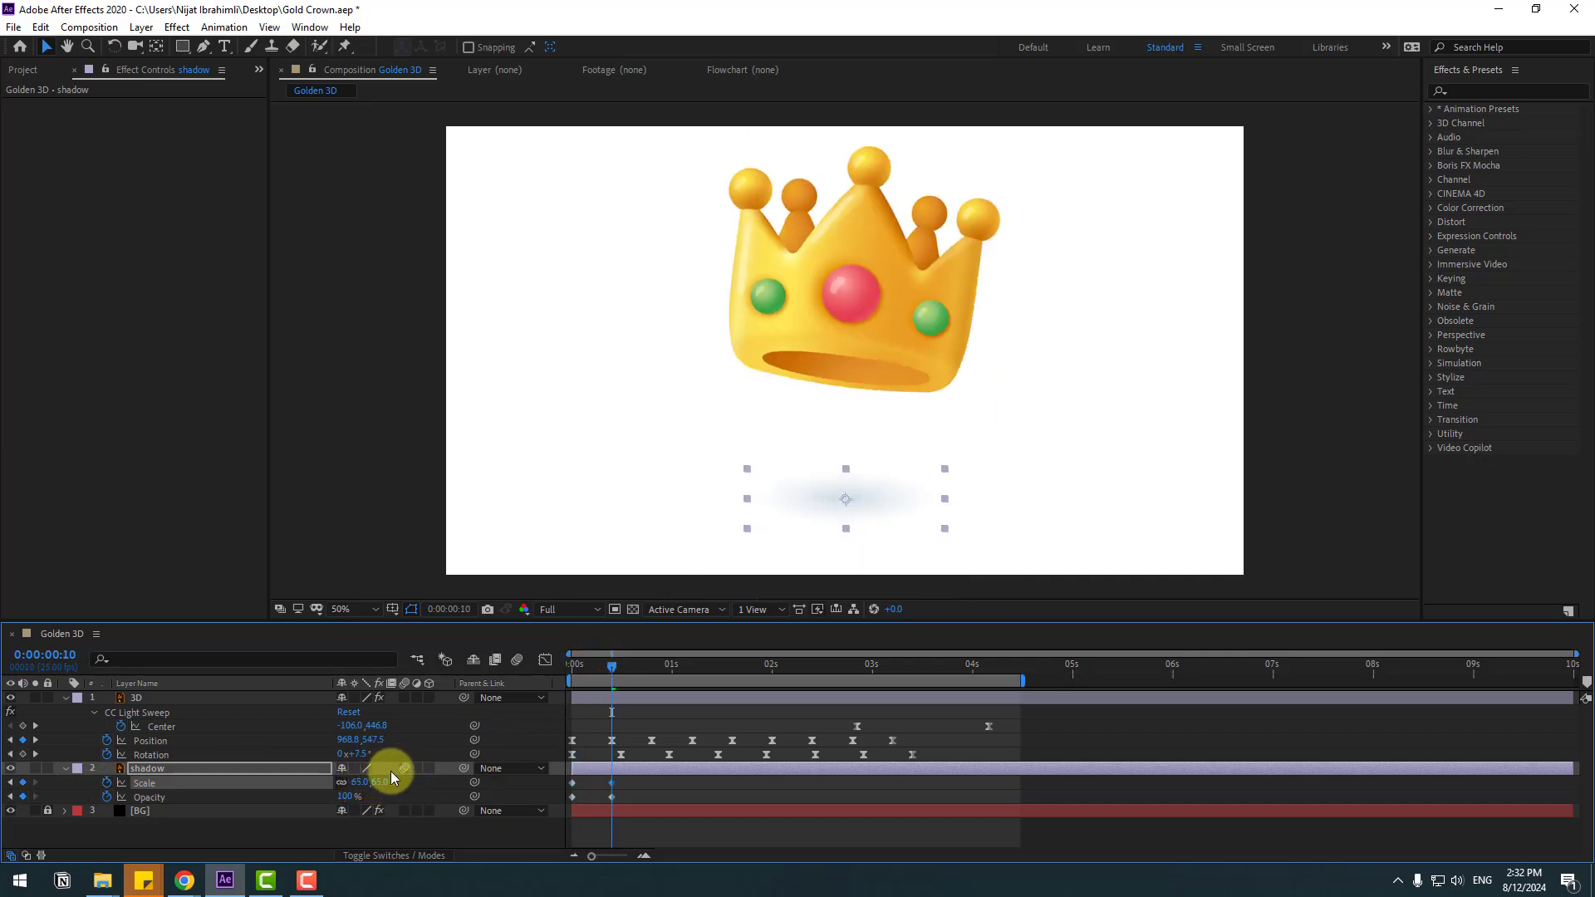
{"action": "left_click_drag", "start_coordinate": [876, 496], "coordinate": [865, 523]}
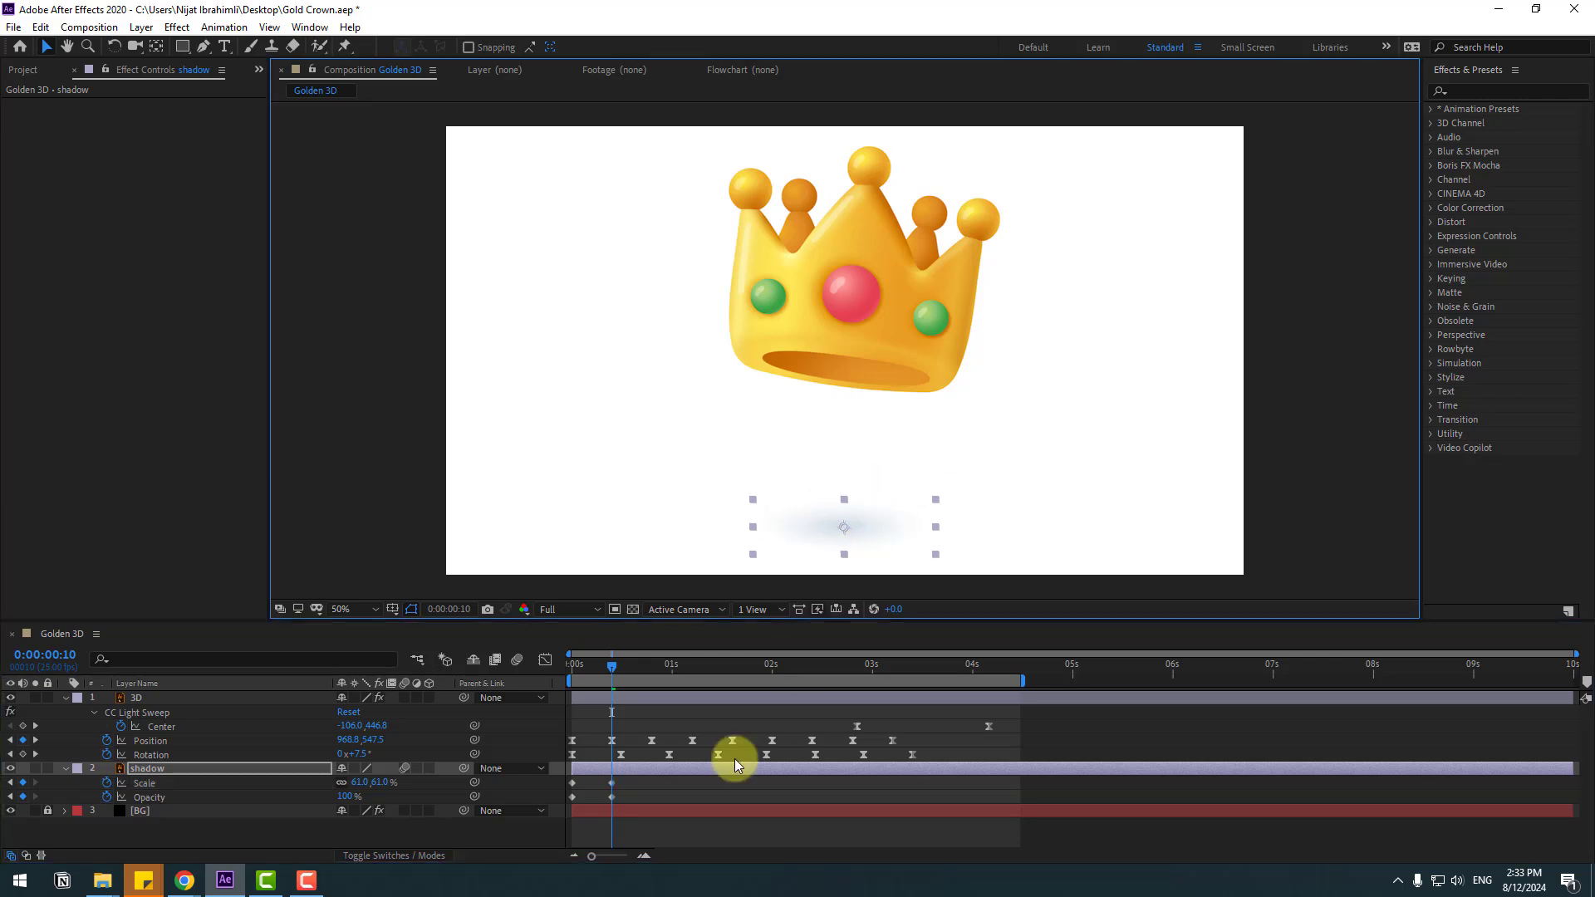
{"action": "left_click", "coordinate": [698, 786]}
{"action": "left_click_drag", "start_coordinate": [605, 666], "coordinate": [652, 654]}
Set the shadow's Scale to 100% at frame 20 and check the crown's bounce there.
{"action": "left_click", "coordinate": [381, 788]}
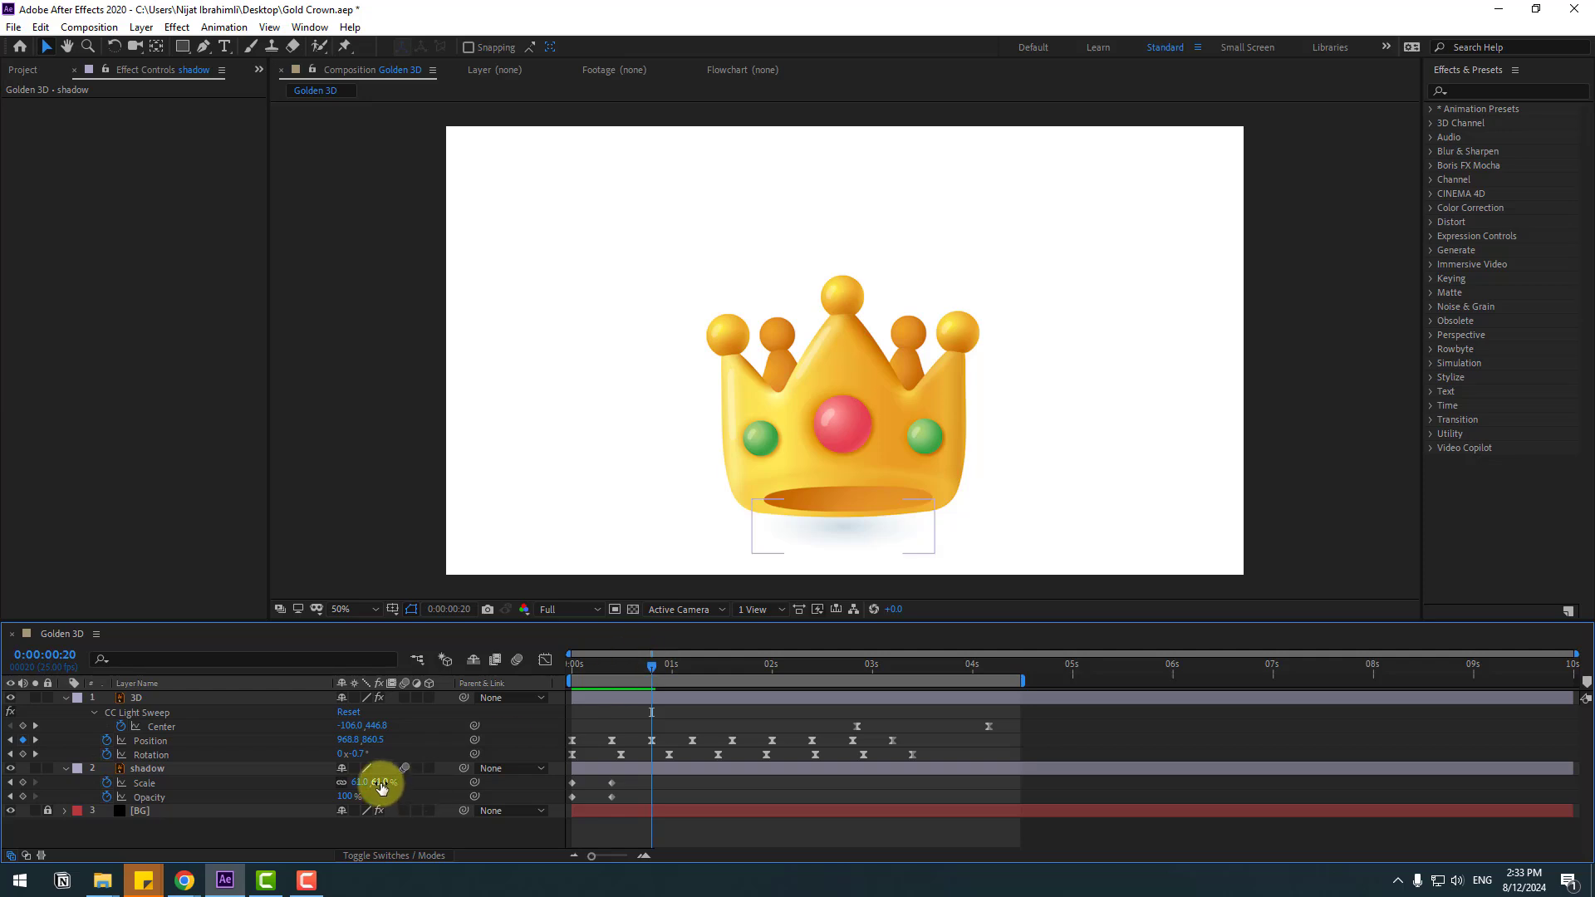
{"action": "type", "text": "100"}
{"action": "left_click", "coordinate": [404, 772]}
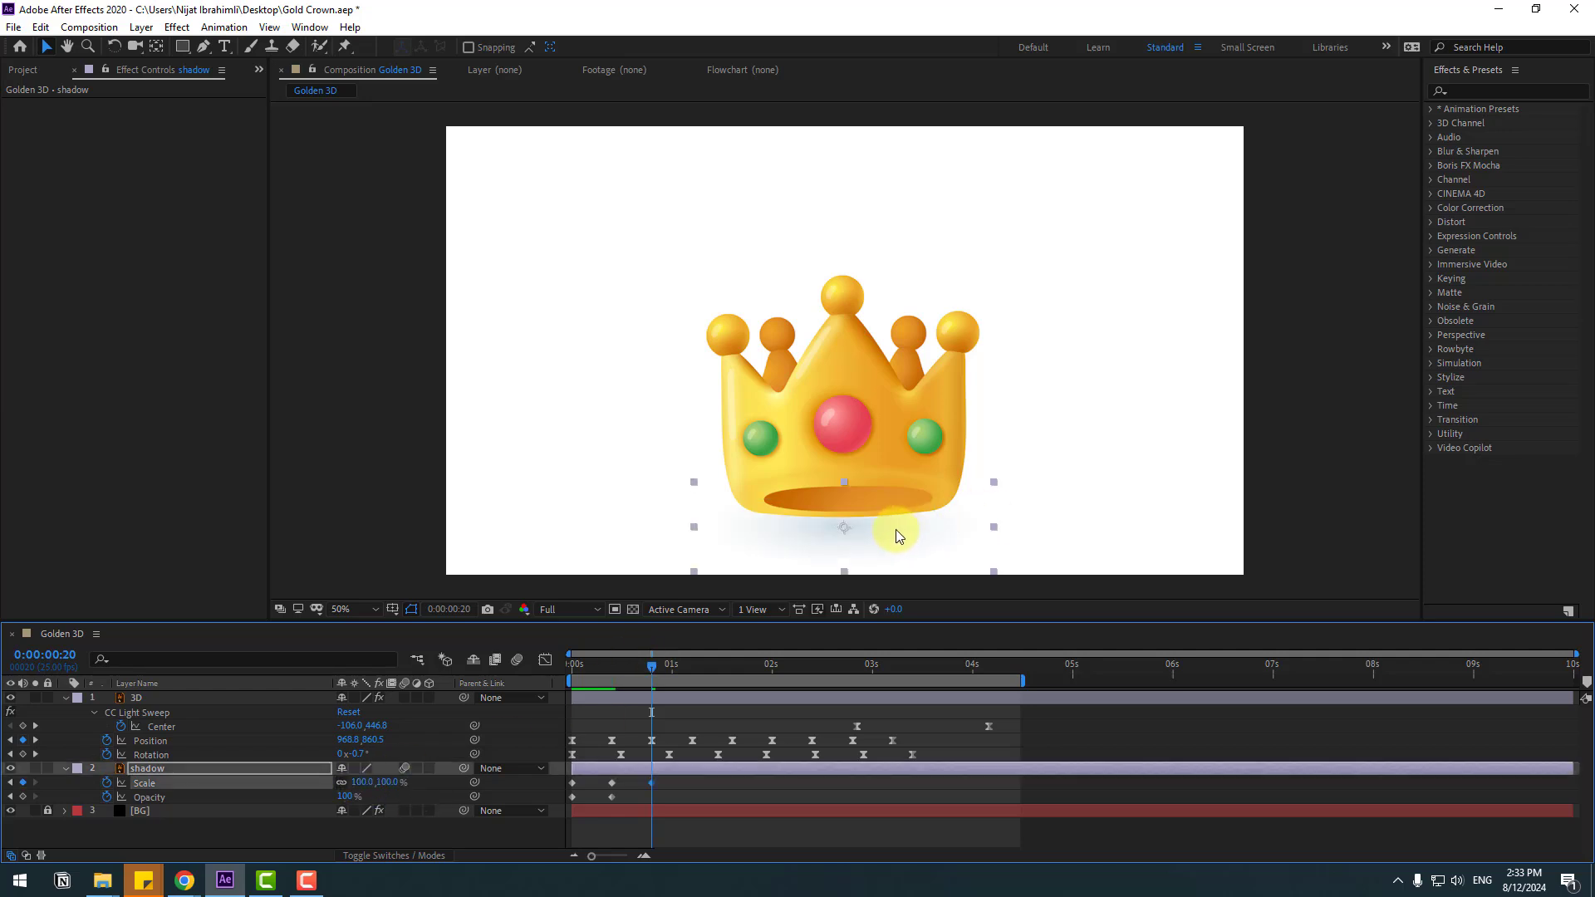
{"action": "left_click", "coordinate": [772, 739]}
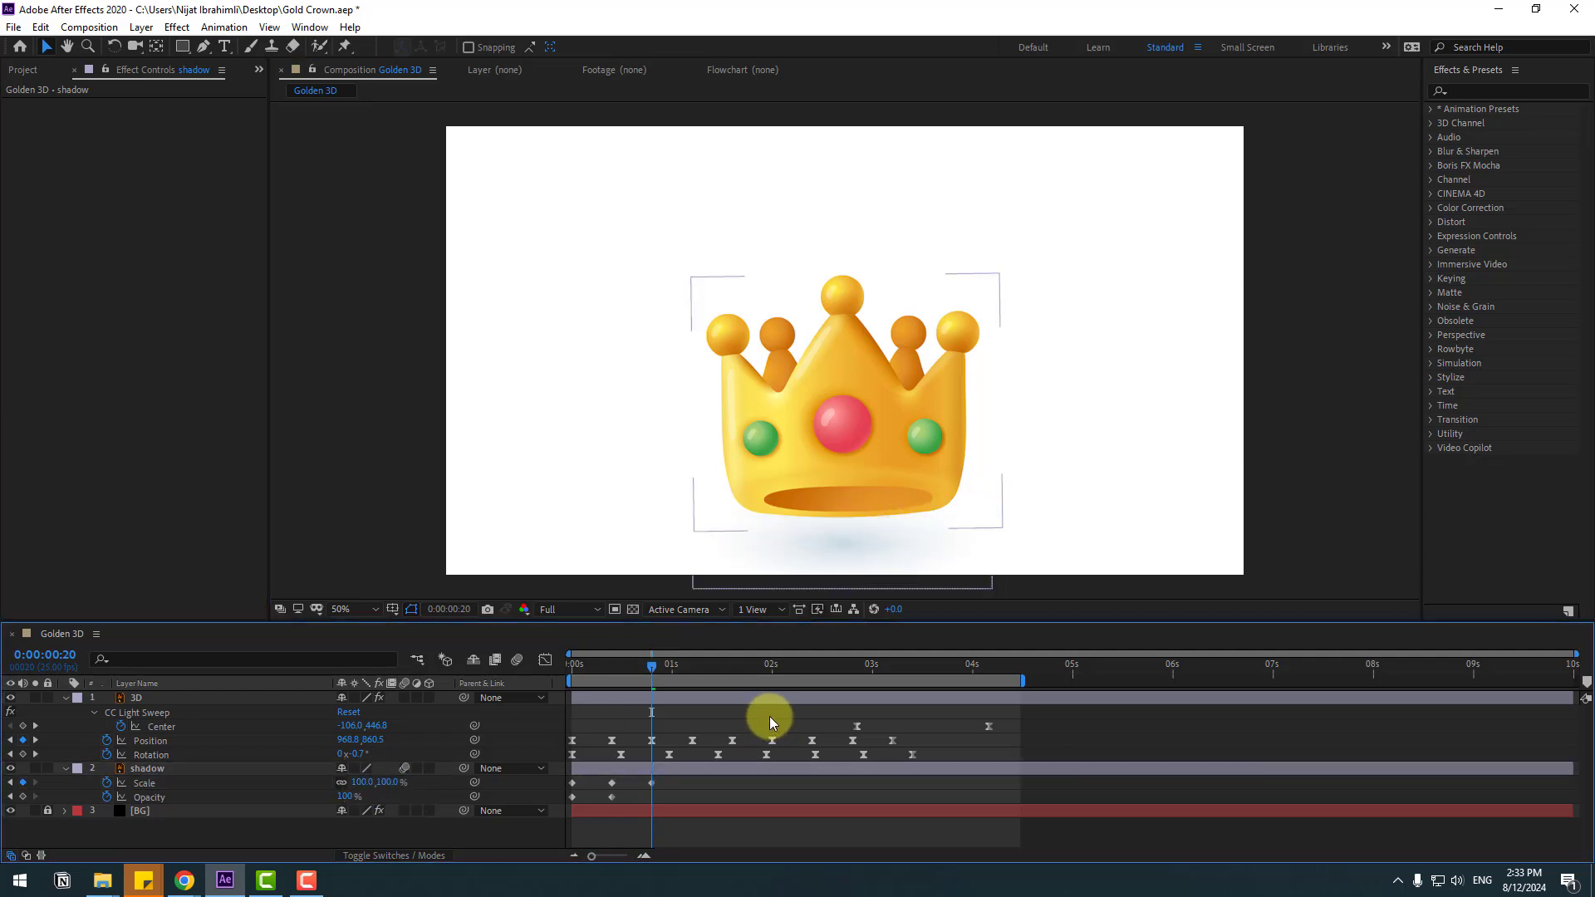
{"action": "left_click_drag", "start_coordinate": [623, 674], "coordinate": [688, 670]}
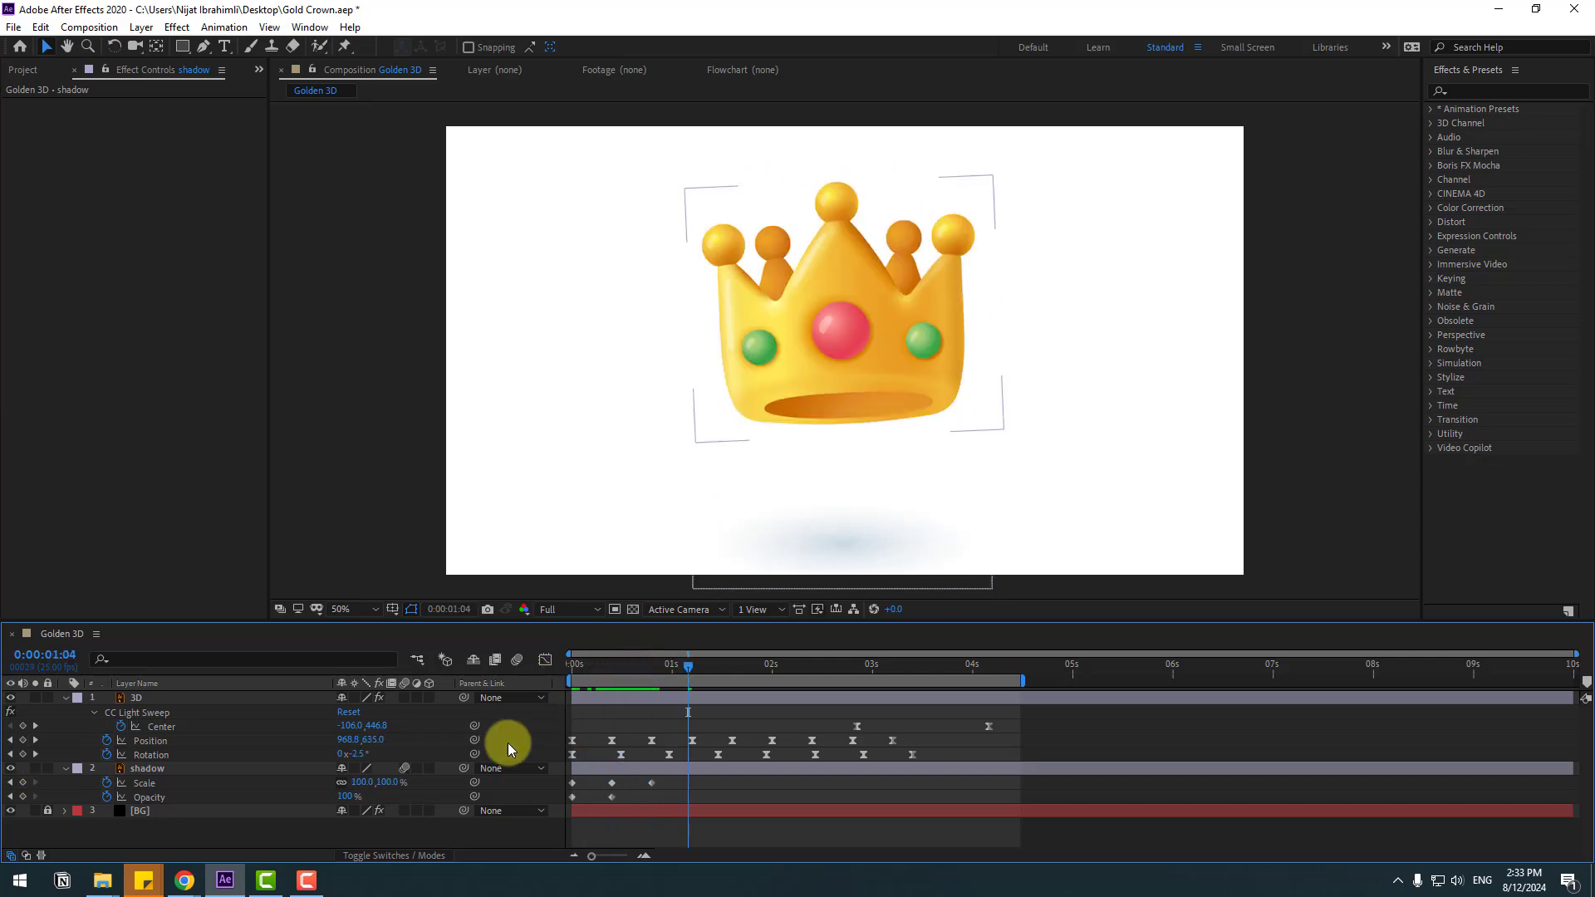
Add shadow Scale keyframes: 50% at 1:05, 100% at 1:15, 70% at 2:00.
{"action": "left_click", "coordinate": [392, 781]}
{"action": "key", "text": "Page_Down"}
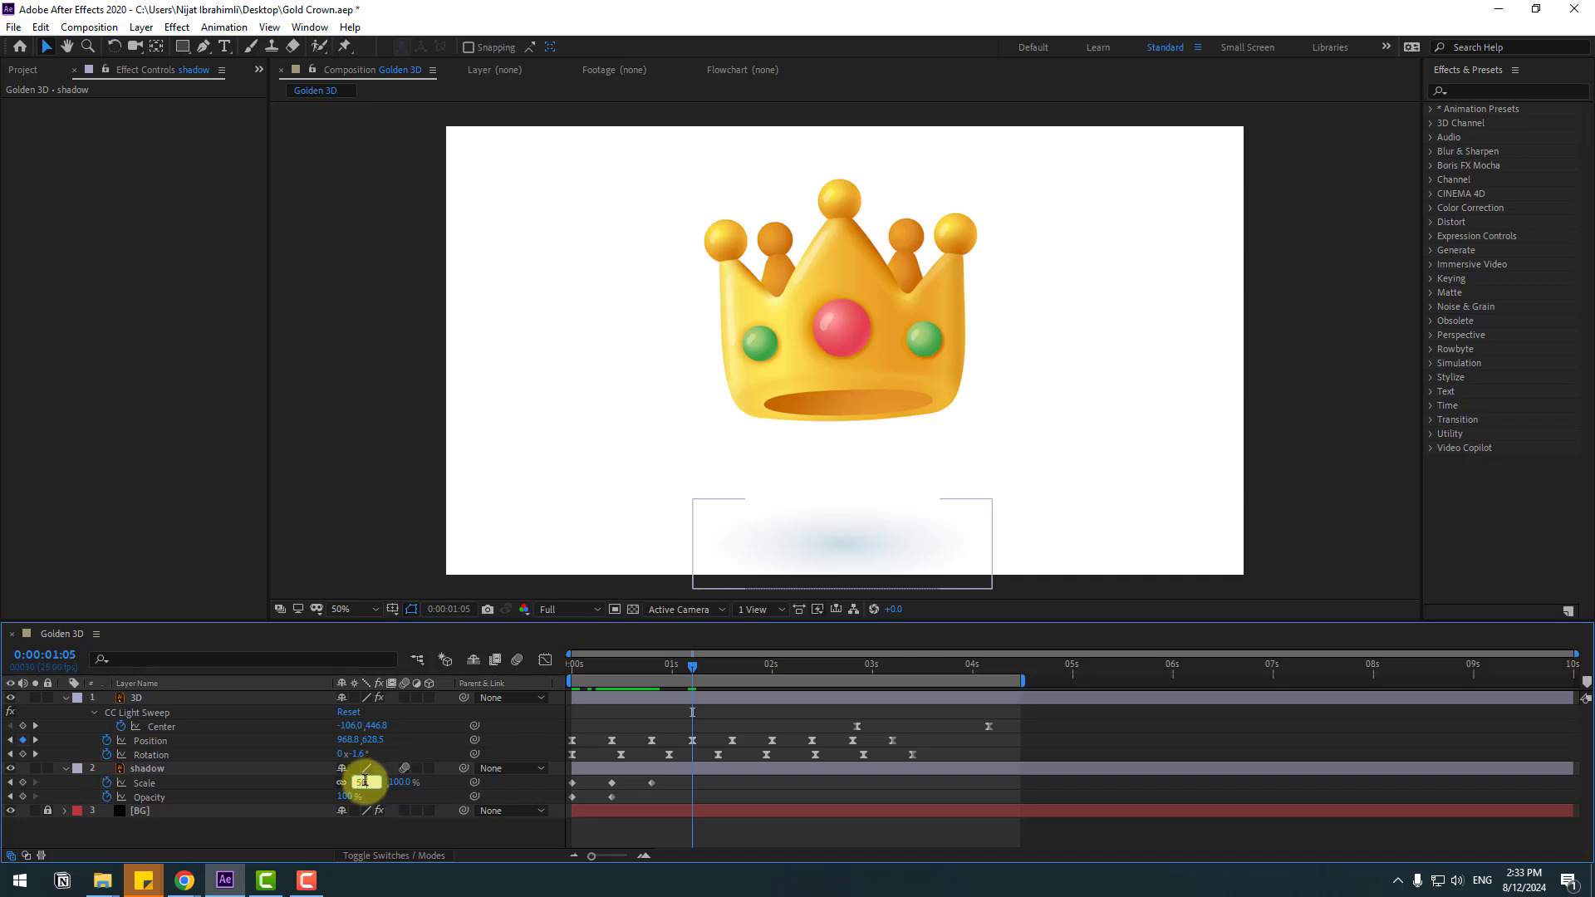
{"action": "left_click", "coordinate": [630, 771]}
{"action": "left_click_drag", "start_coordinate": [713, 665], "coordinate": [733, 664]}
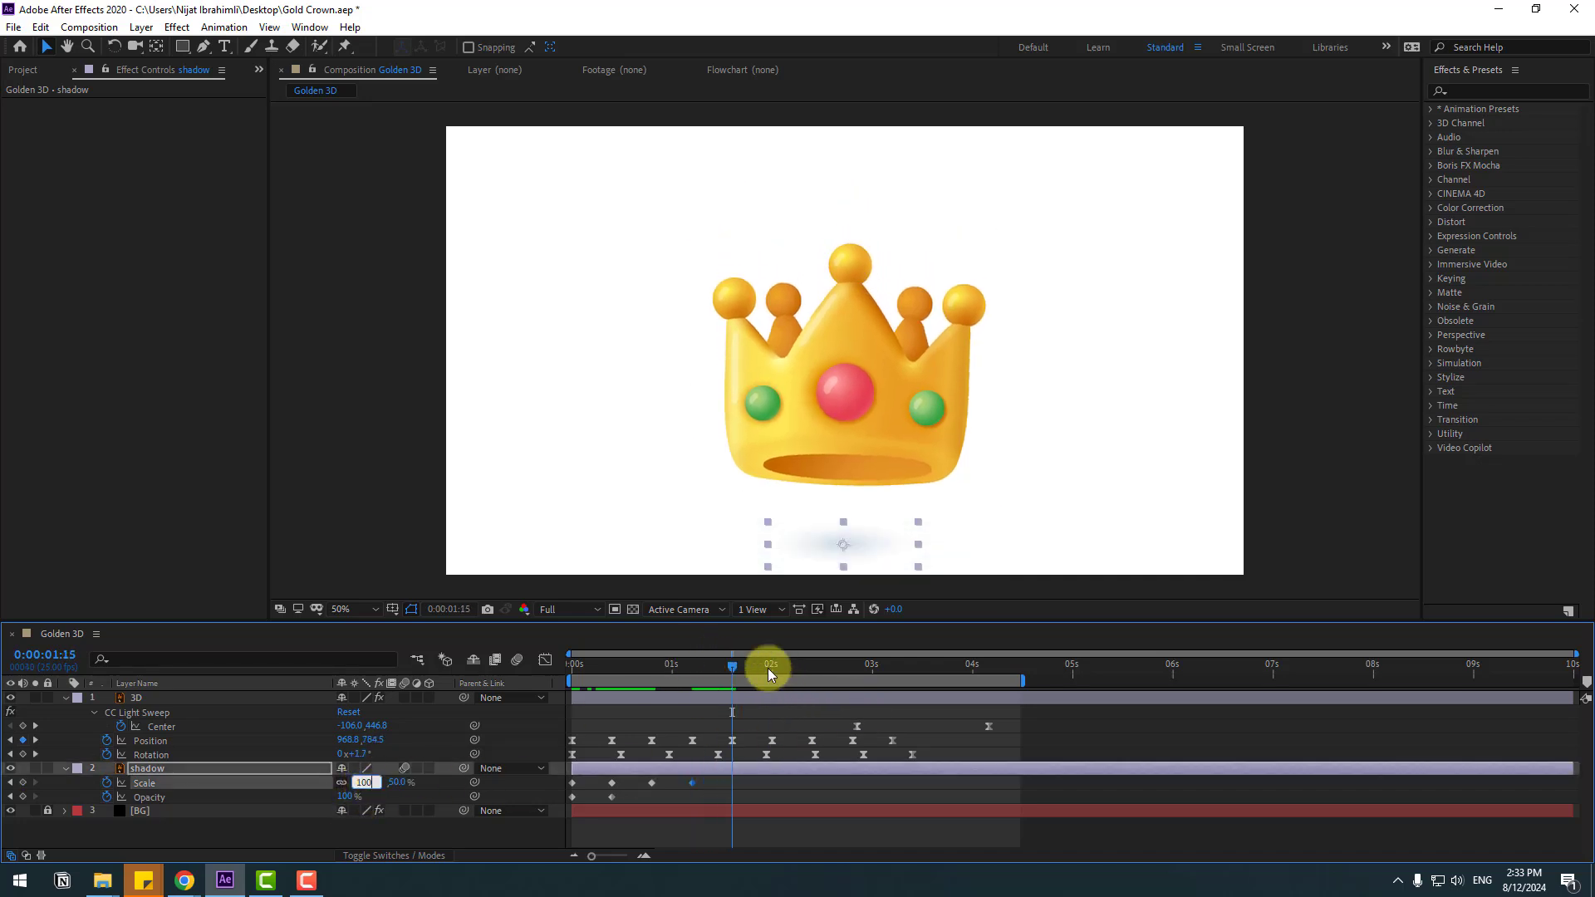
{"action": "type", "text": "100"}
{"action": "key", "text": "Return"}
{"action": "left_click", "coordinate": [769, 669]}
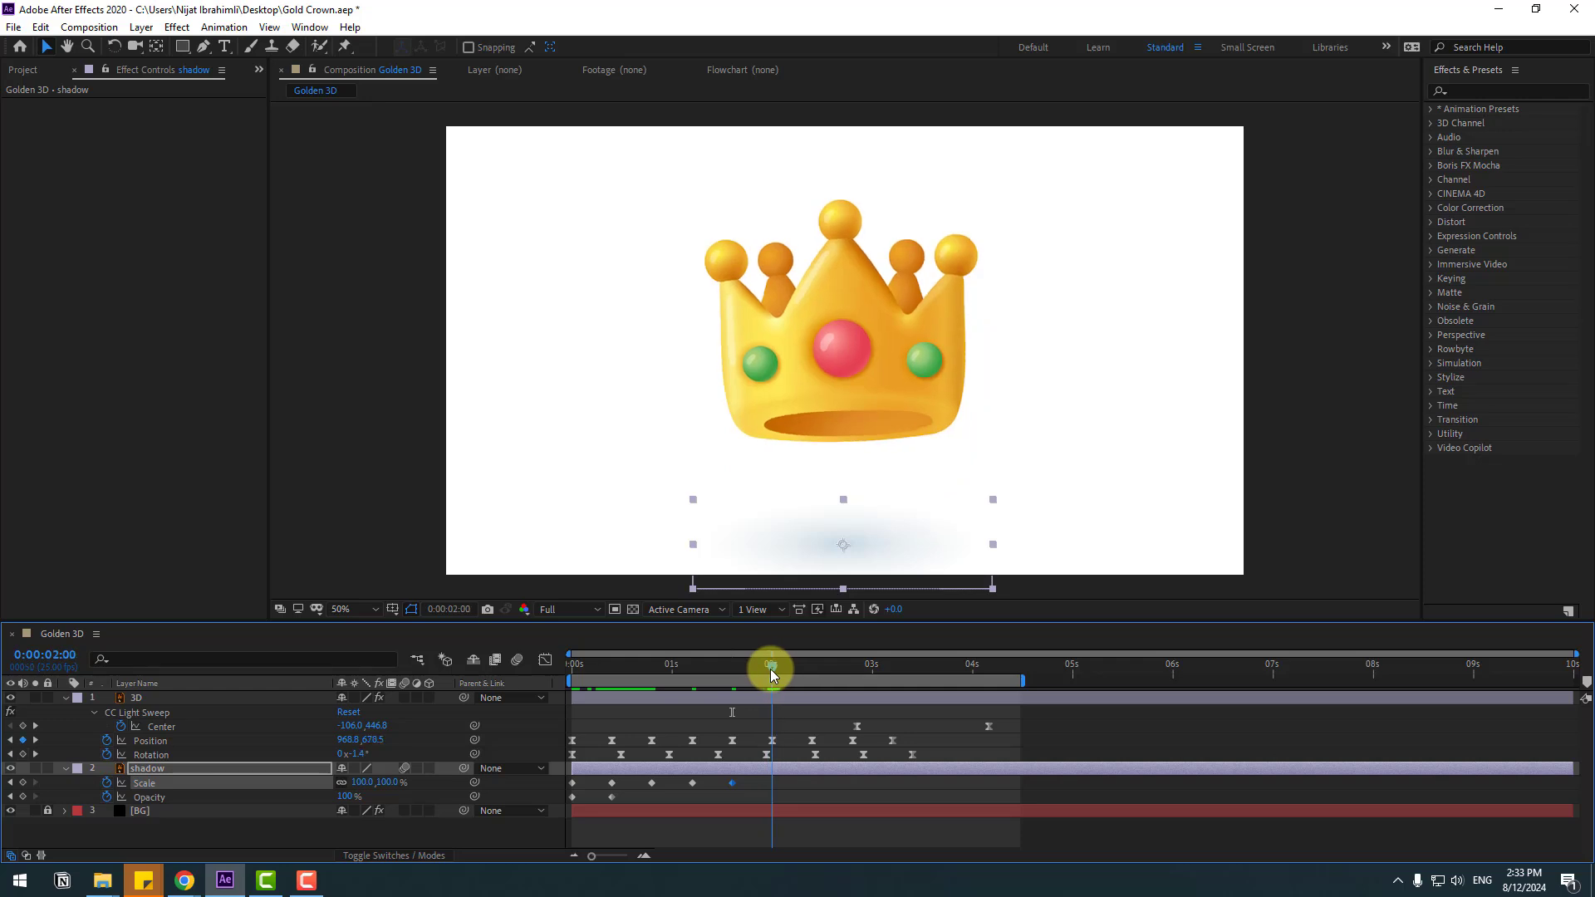
{"action": "left_click", "coordinate": [360, 783]}
{"action": "type", "text": "70"}
{"action": "key", "text": "Return"}
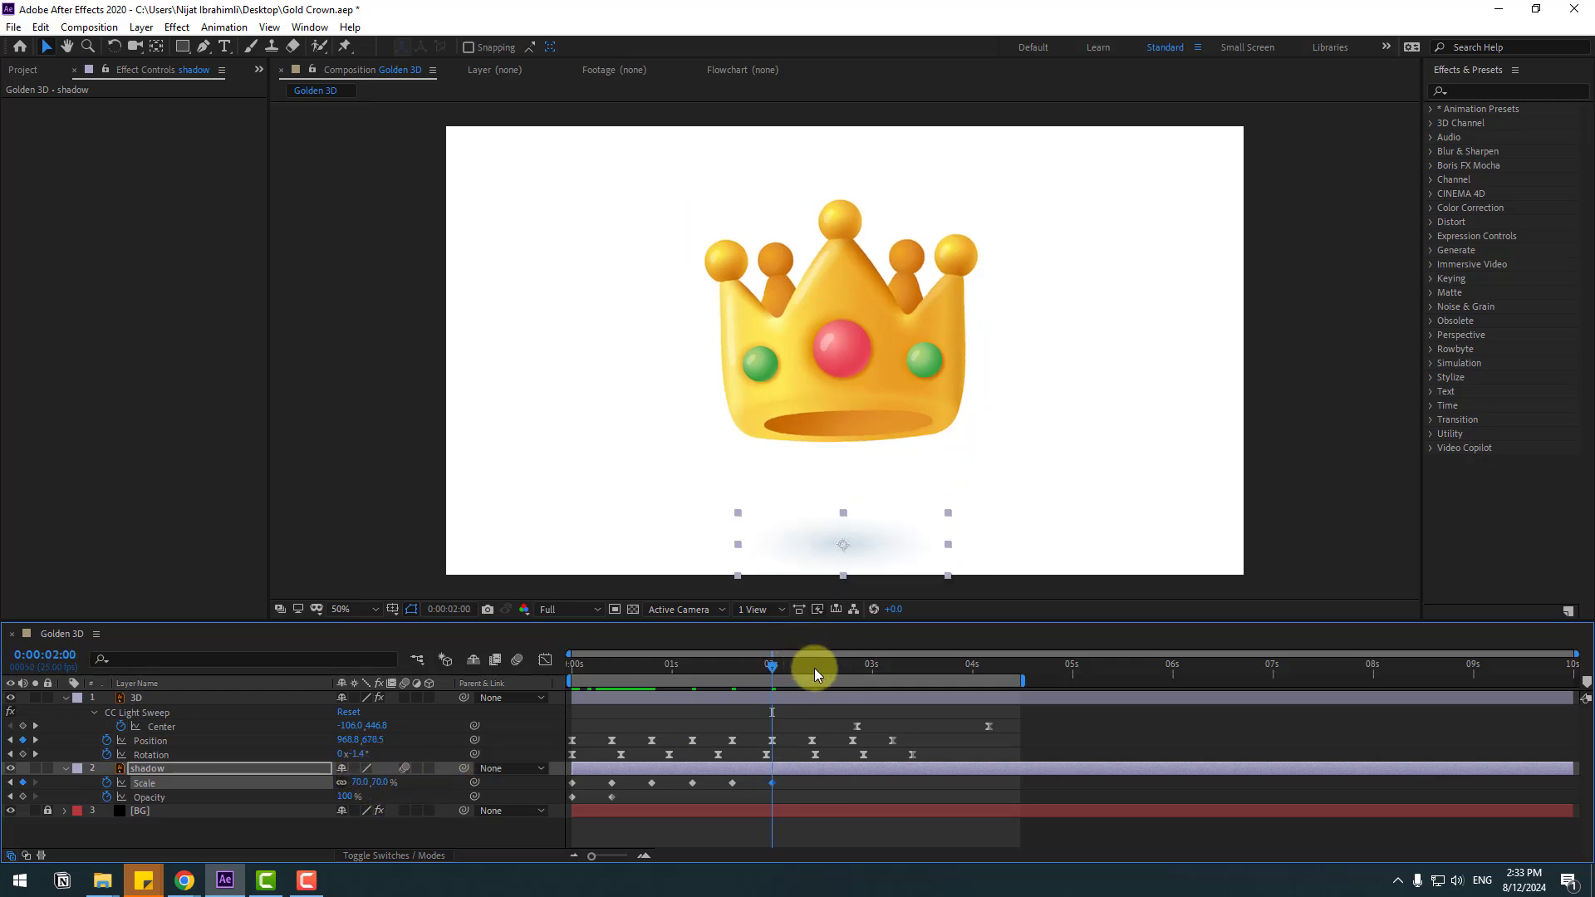
Add Scale keyframes 100% at 2:09, 80% at 2:20 and 100% at 3:05, then bring up the easing menu.
{"action": "left_click", "coordinate": [812, 669]}
{"action": "left_click", "coordinate": [375, 788]}
{"action": "type", "text": "100"}
{"action": "key", "text": "Return"}
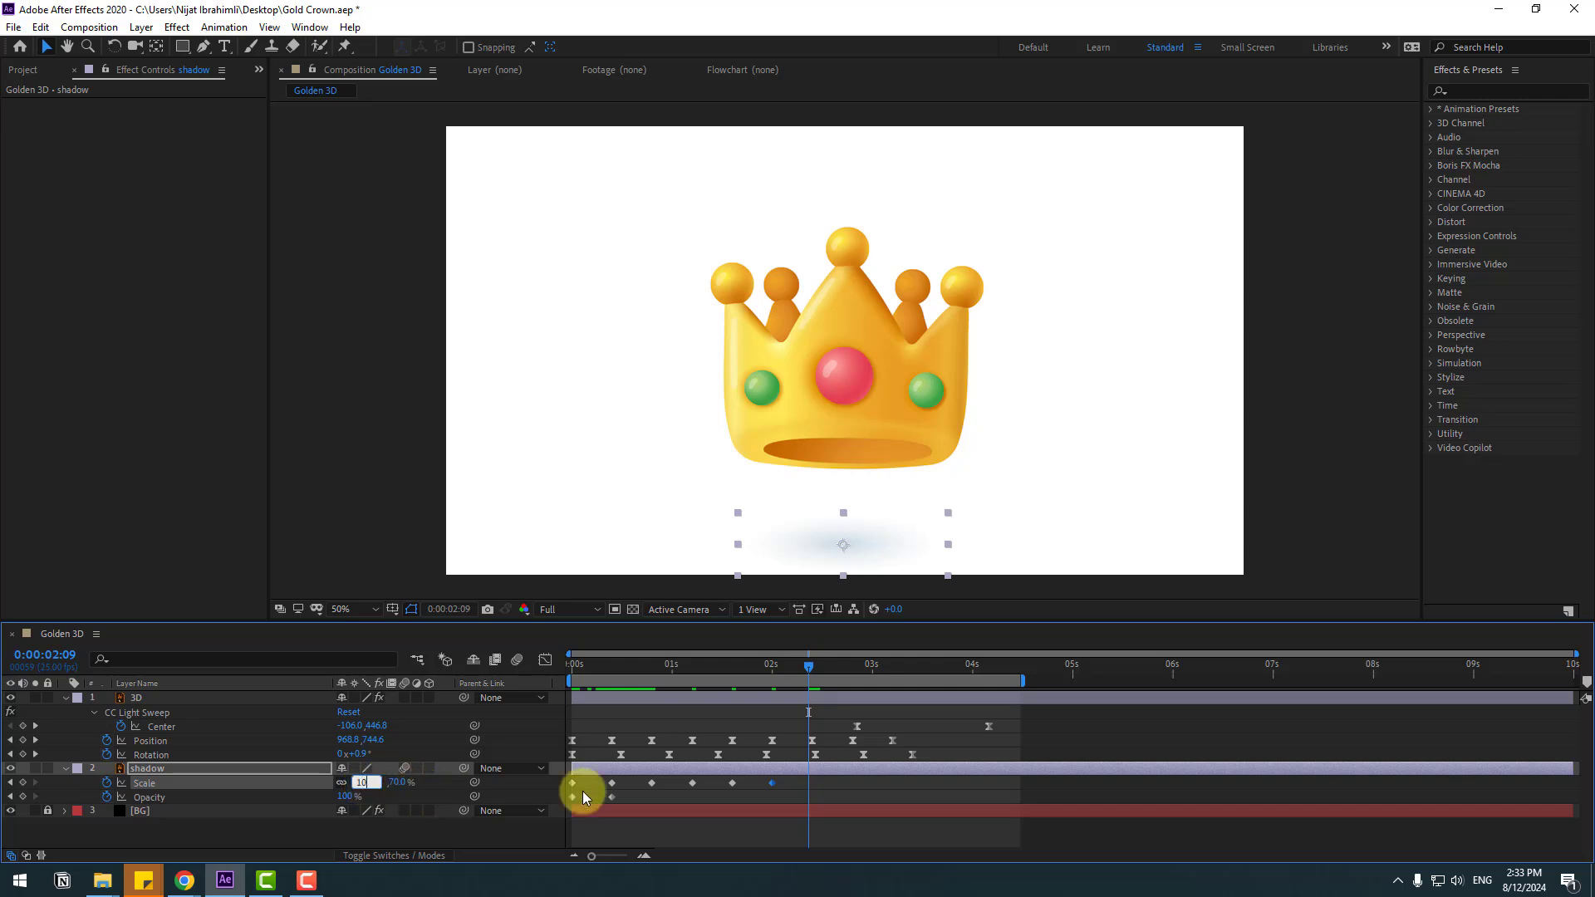
{"action": "left_click_drag", "start_coordinate": [808, 670], "coordinate": [852, 668]}
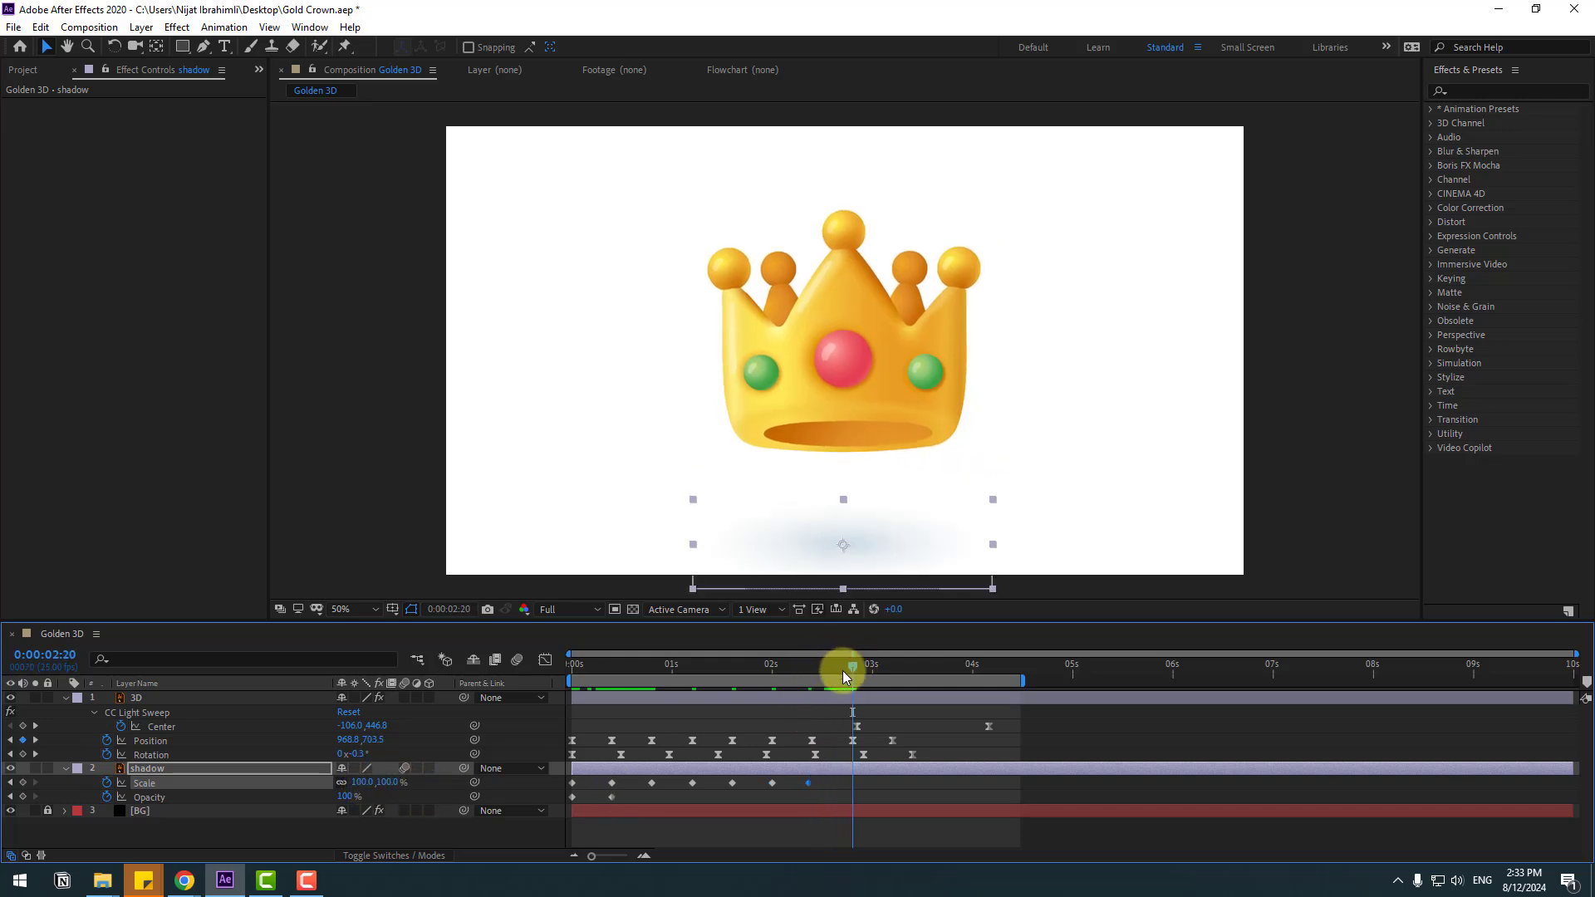
{"action": "left_click", "coordinate": [358, 782]}
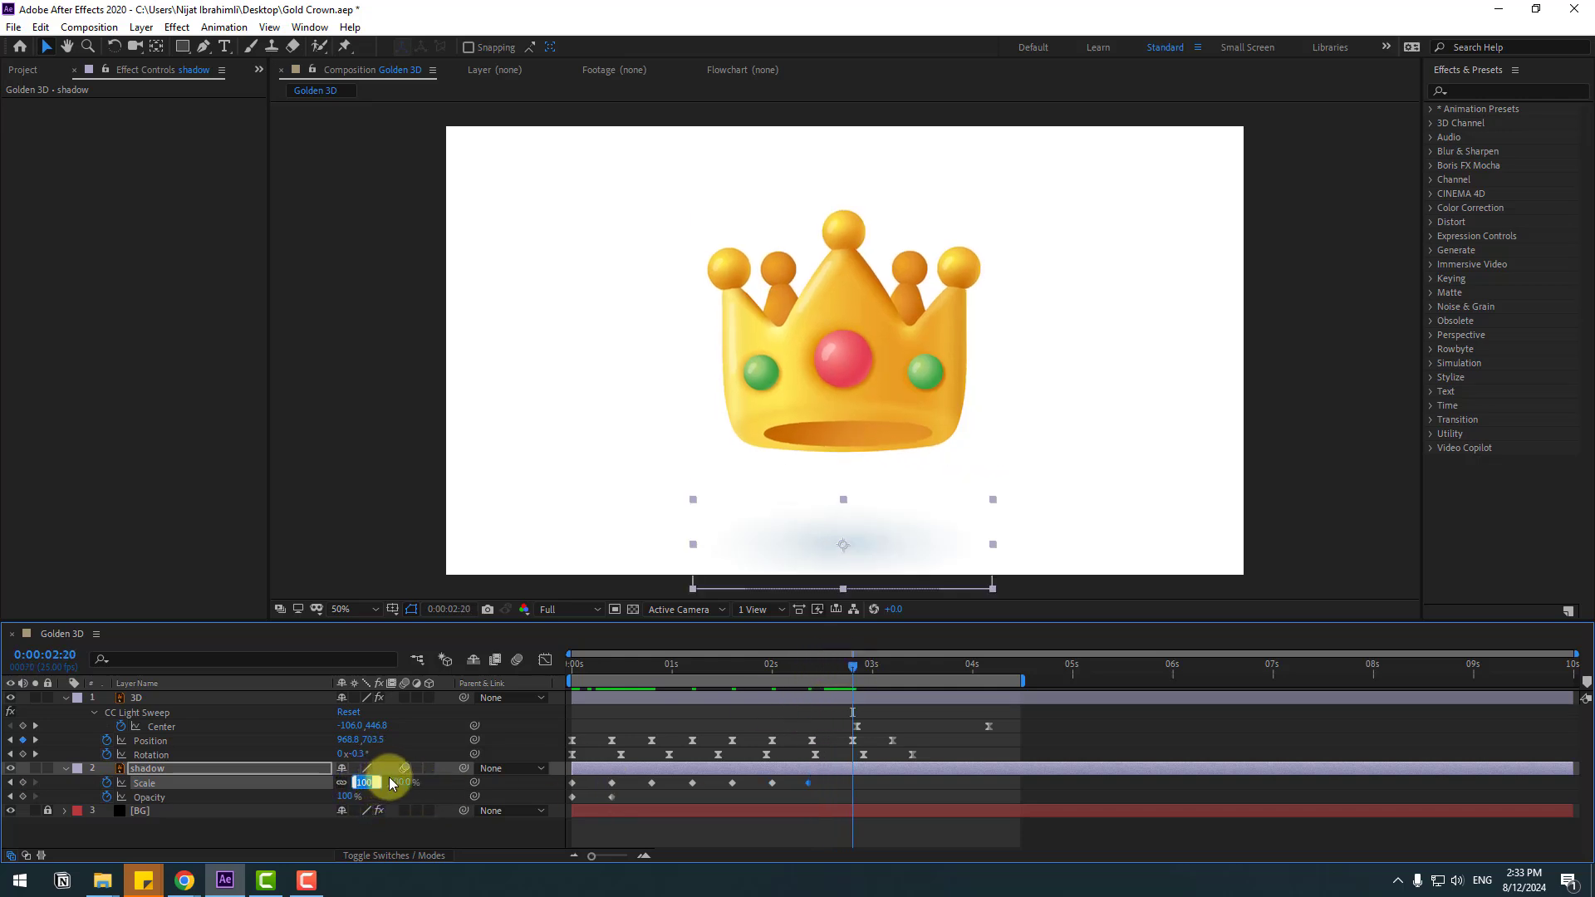
{"action": "type", "text": "80"}
{"action": "key", "text": "Return"}
{"action": "left_click_drag", "start_coordinate": [865, 670], "coordinate": [888, 678]}
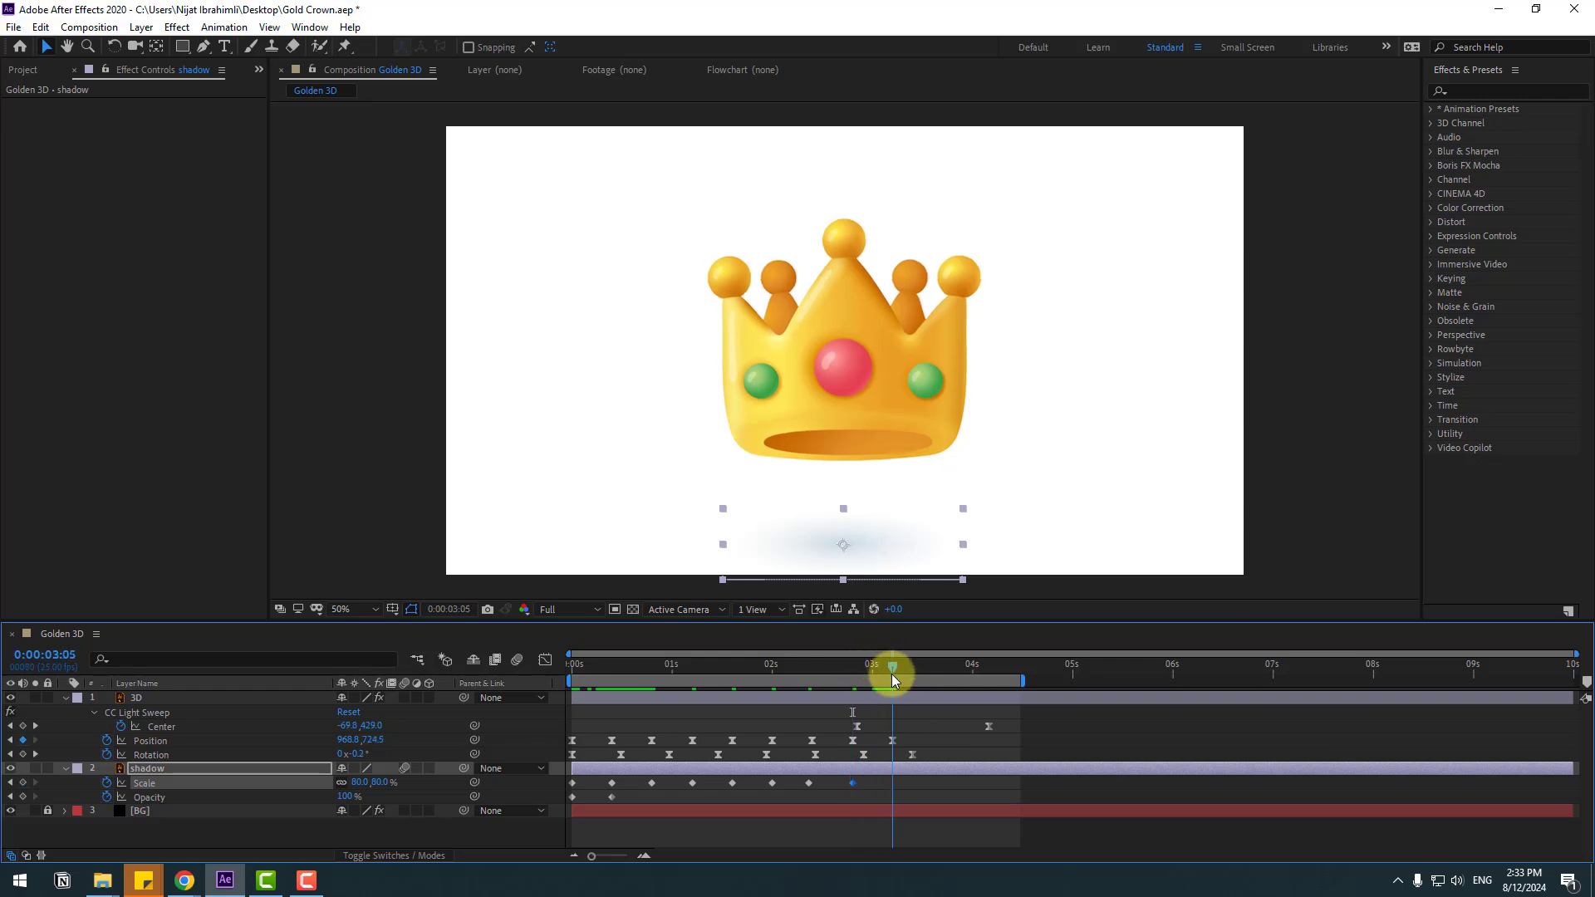
{"action": "type", "text": "100"}
{"action": "key", "text": "Return"}
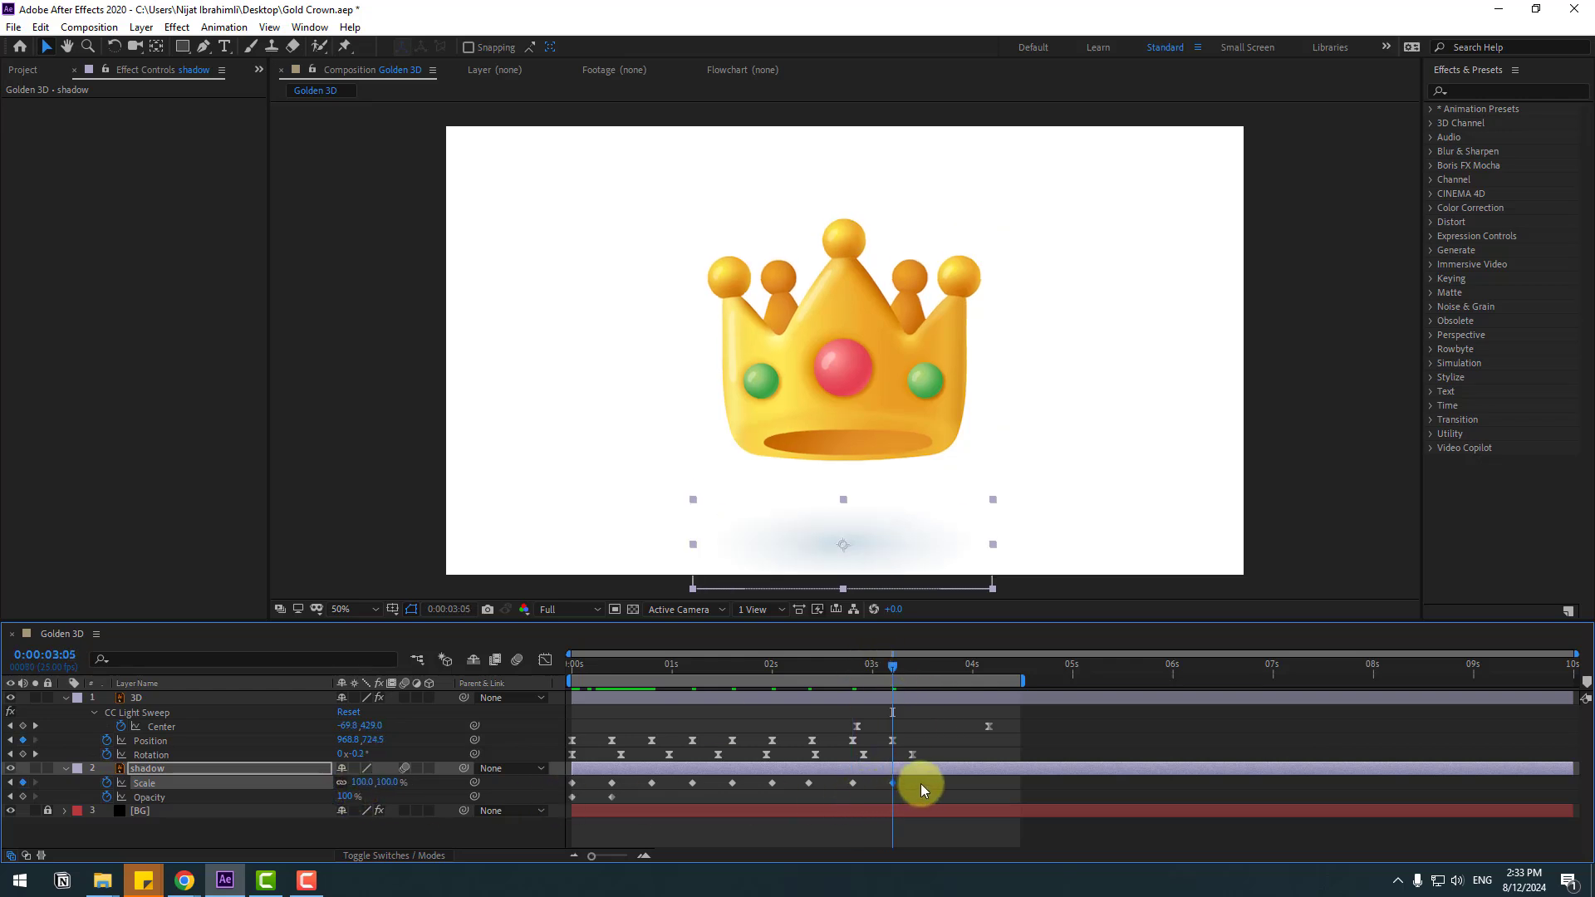
{"action": "right_click", "coordinate": [568, 785]}
{"action": "mouse_move", "coordinate": [606, 868]}
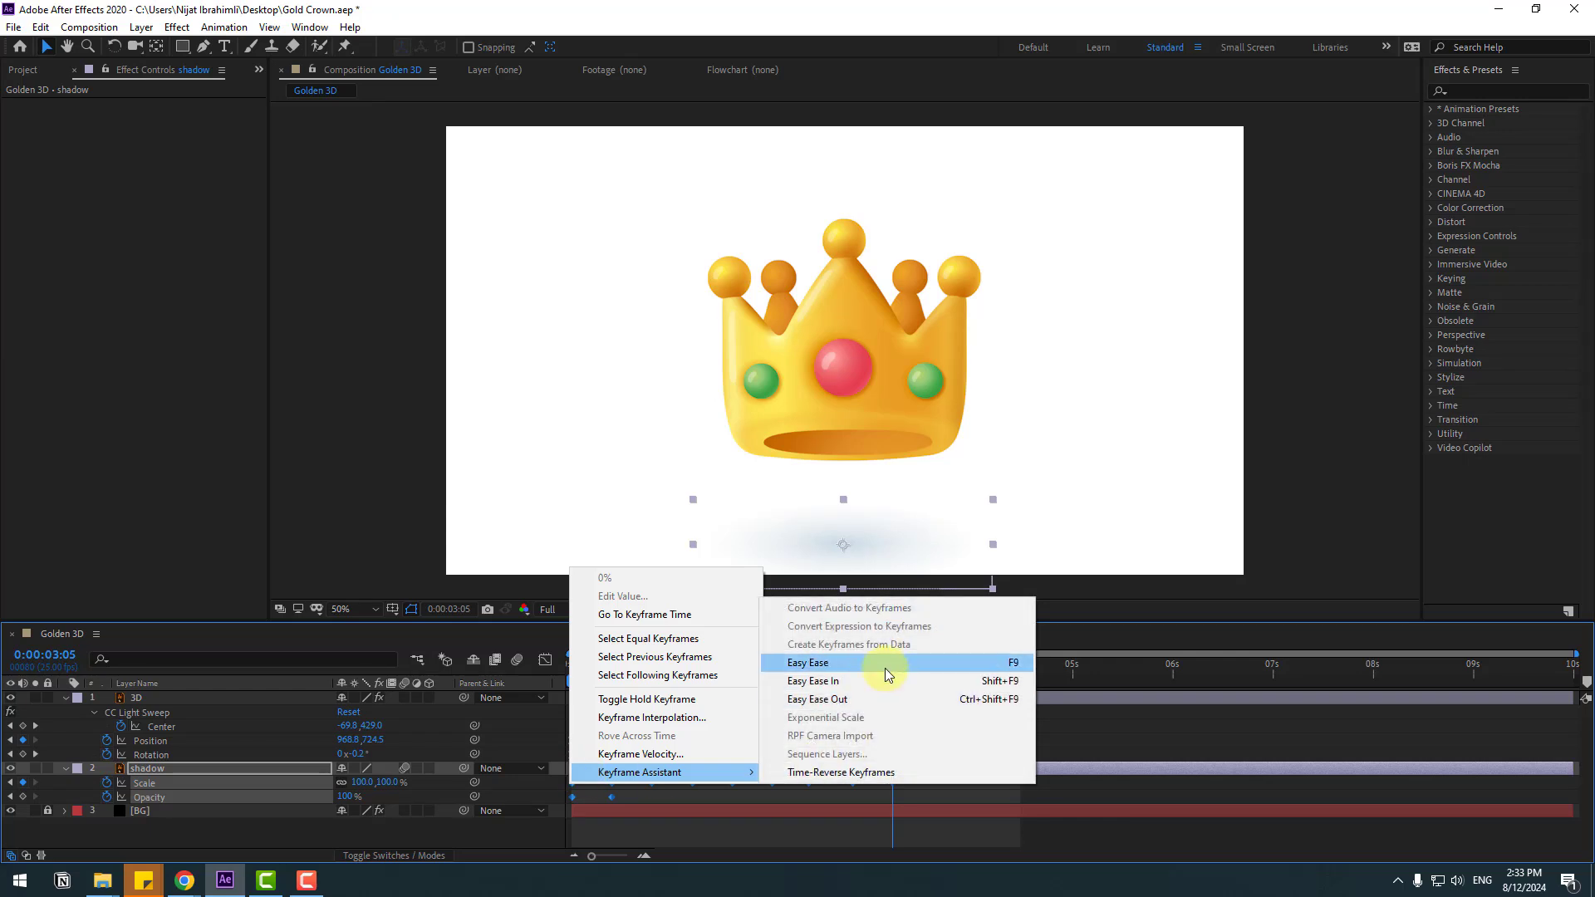